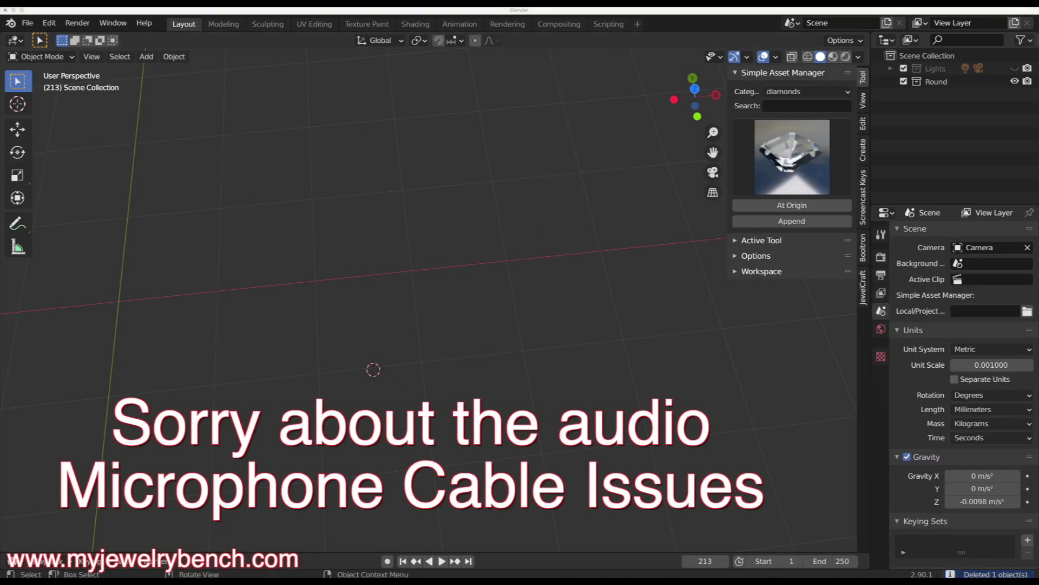
Step: Bring up the Picsvg converter page and upload yankeelogo.png from the SVG folder on the Desktop
left_click_drag(0, 130, 533, 134)
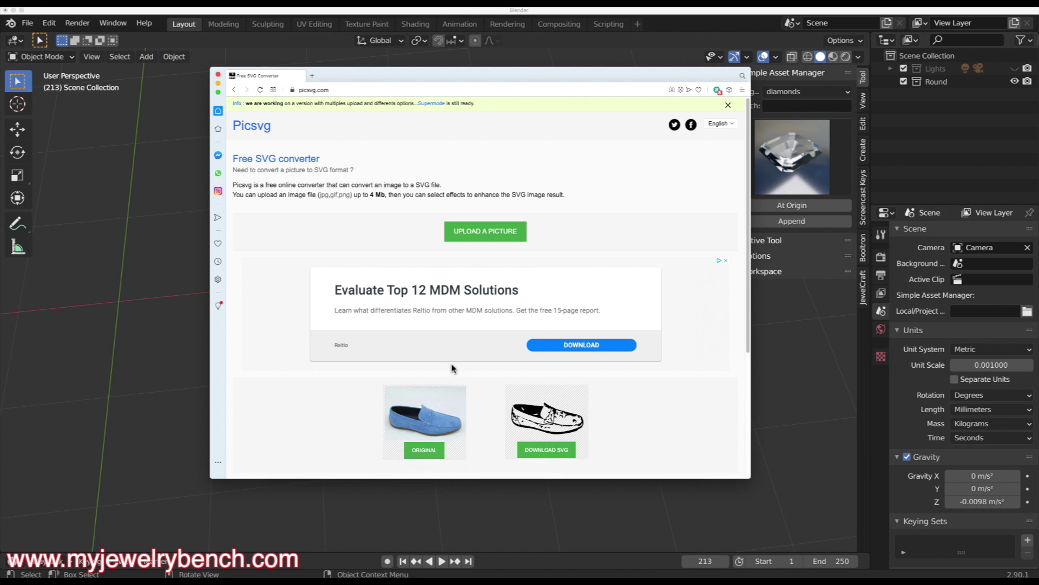
left_click(483, 235)
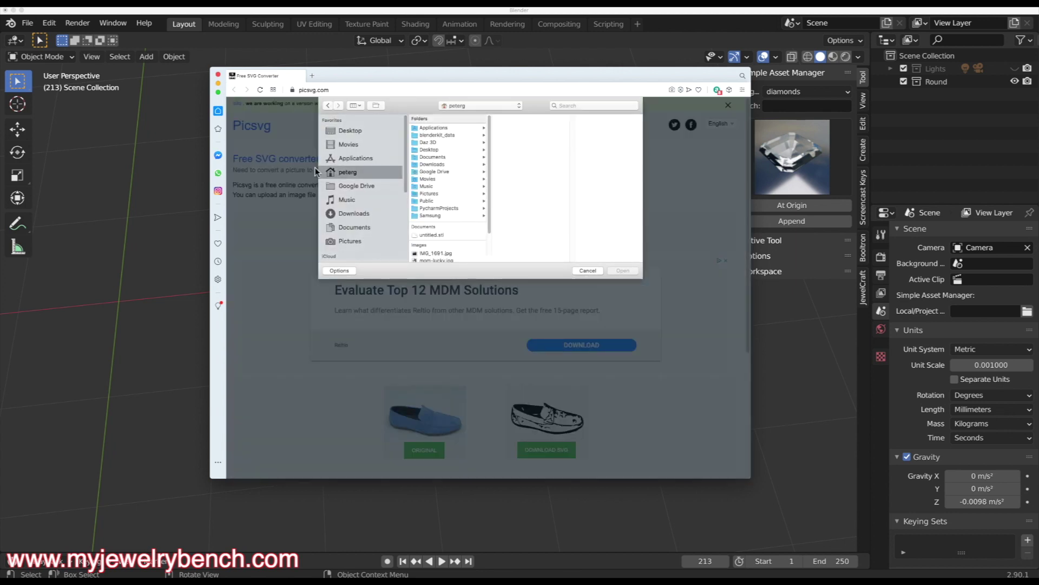
left_click(331, 131)
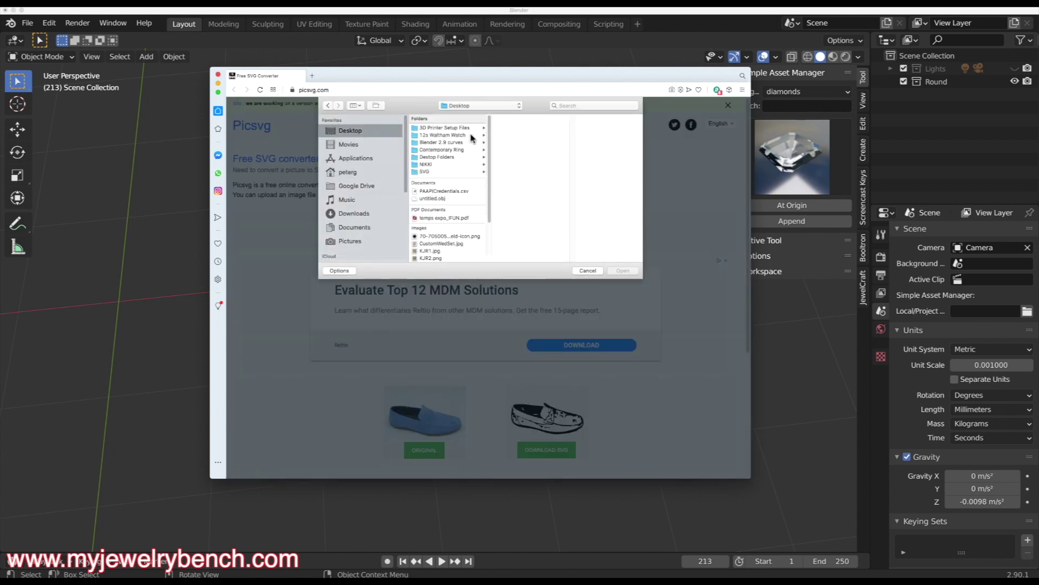
left_click(425, 172)
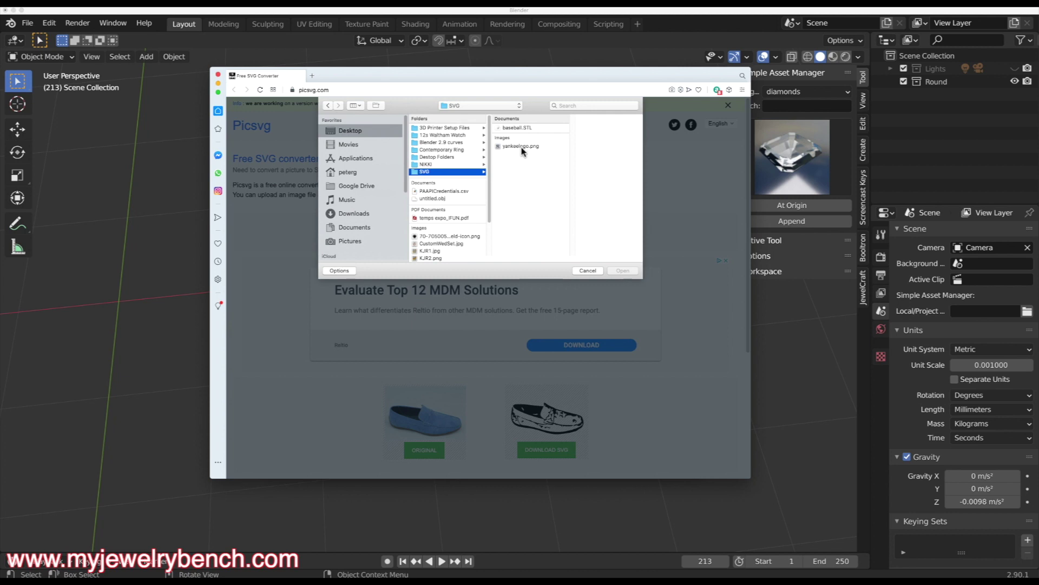
left_click(521, 146)
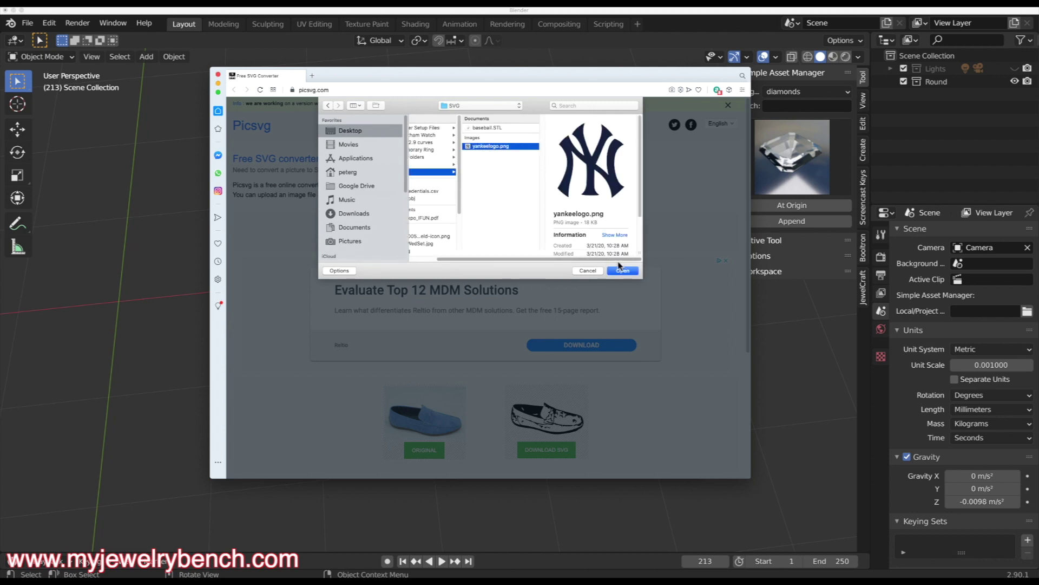
left_click(621, 269)
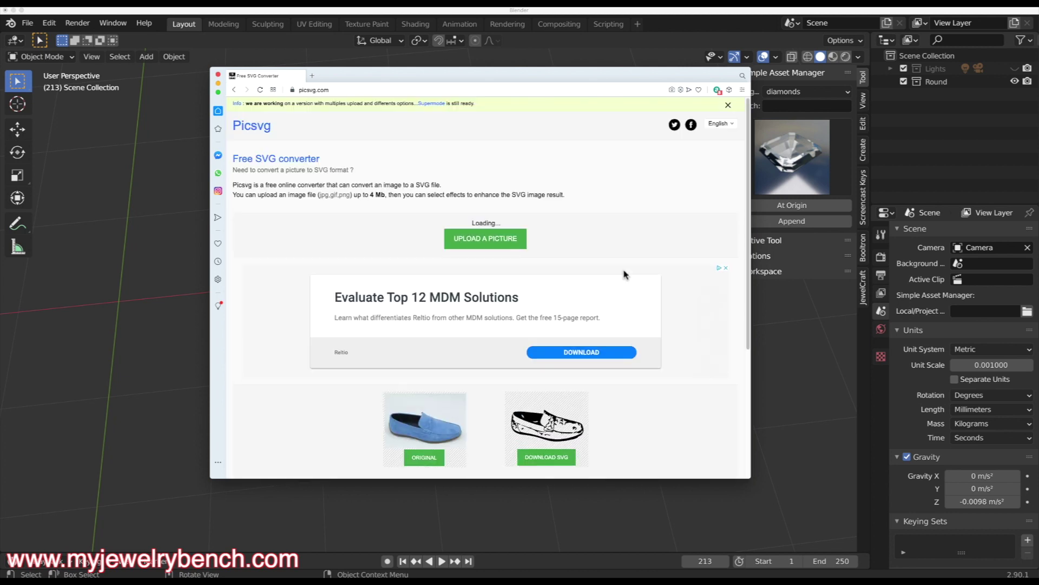
Step: Try the Invert #1, Invert #3 and Invert #4 filters on the converted logo
scroll(389, 280, "down", 2)
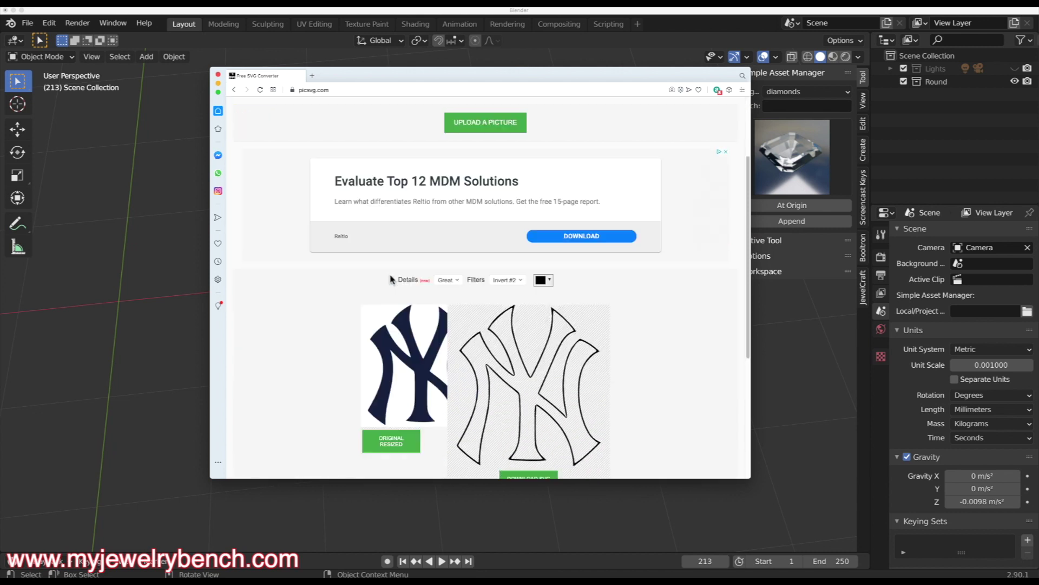
scroll(391, 280, "down", 1)
scroll(390, 278, "down", 1)
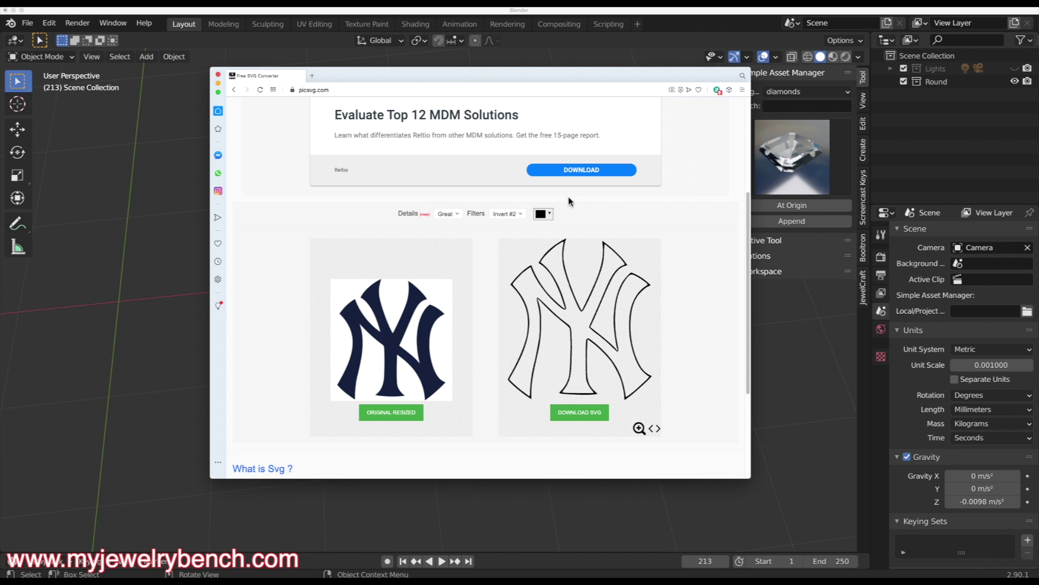
left_click(519, 214)
left_click(517, 230)
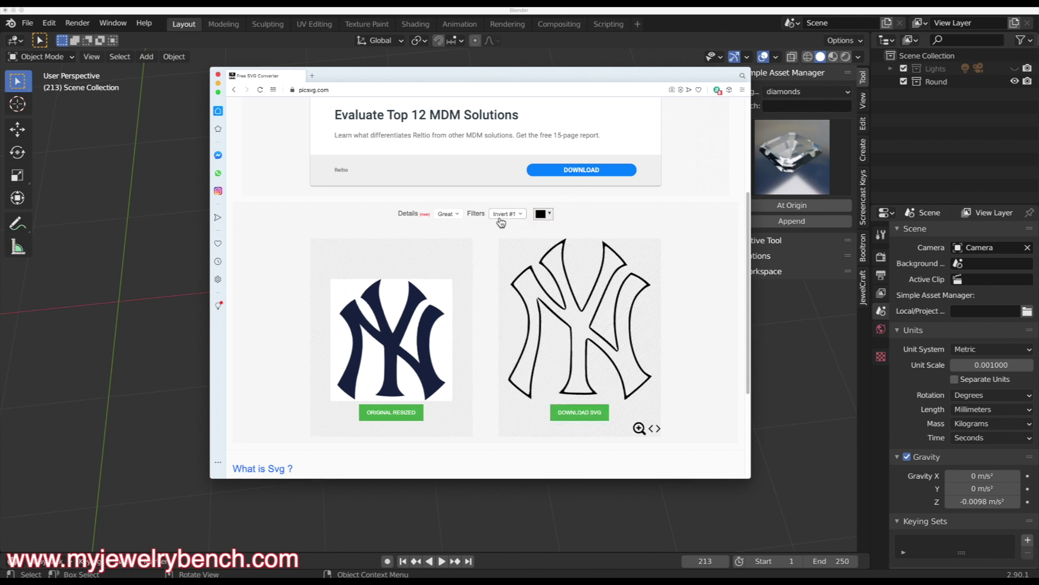
left_click(511, 215)
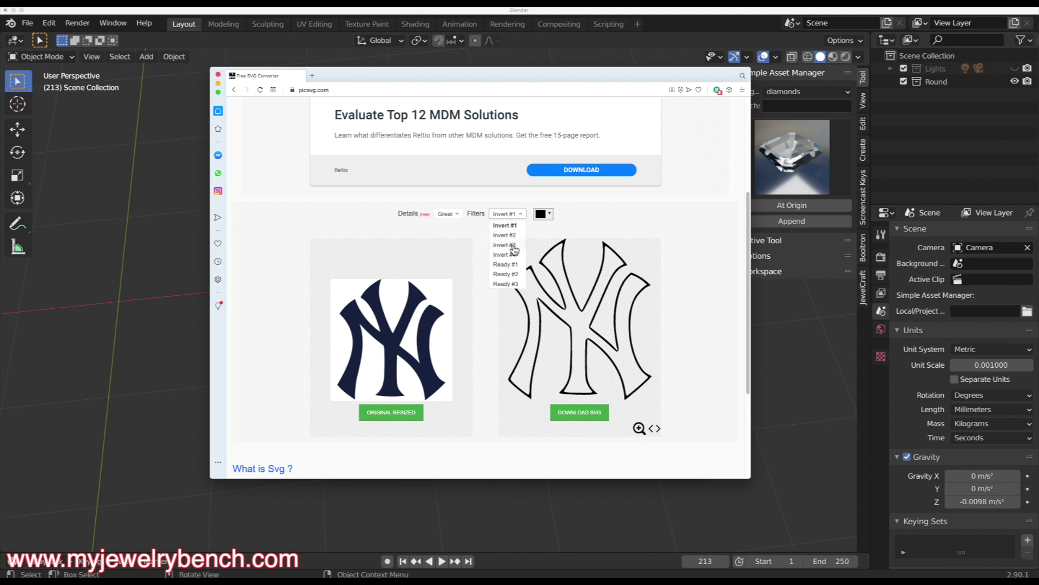
left_click(513, 246)
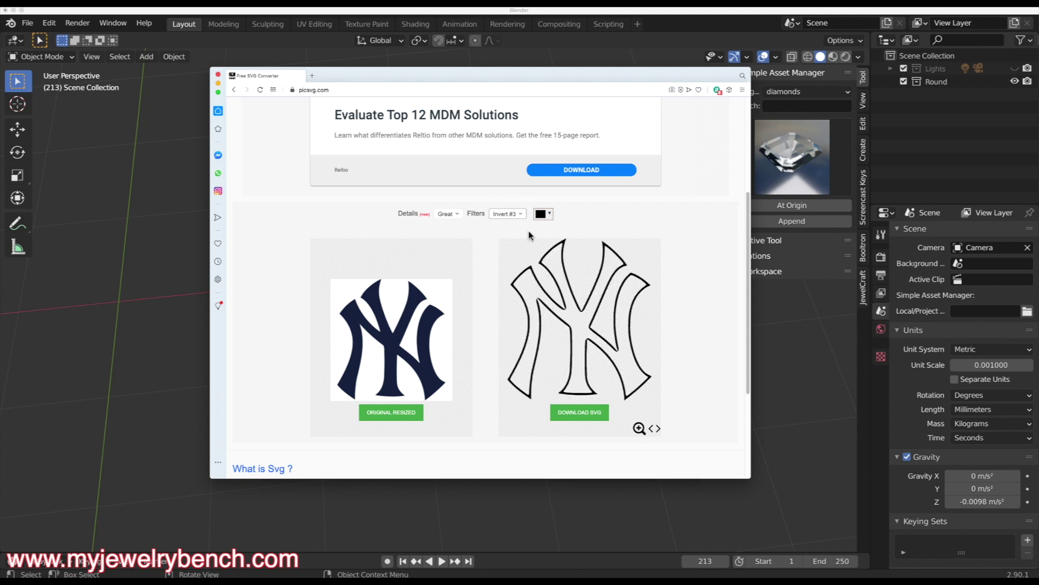
left_click(511, 215)
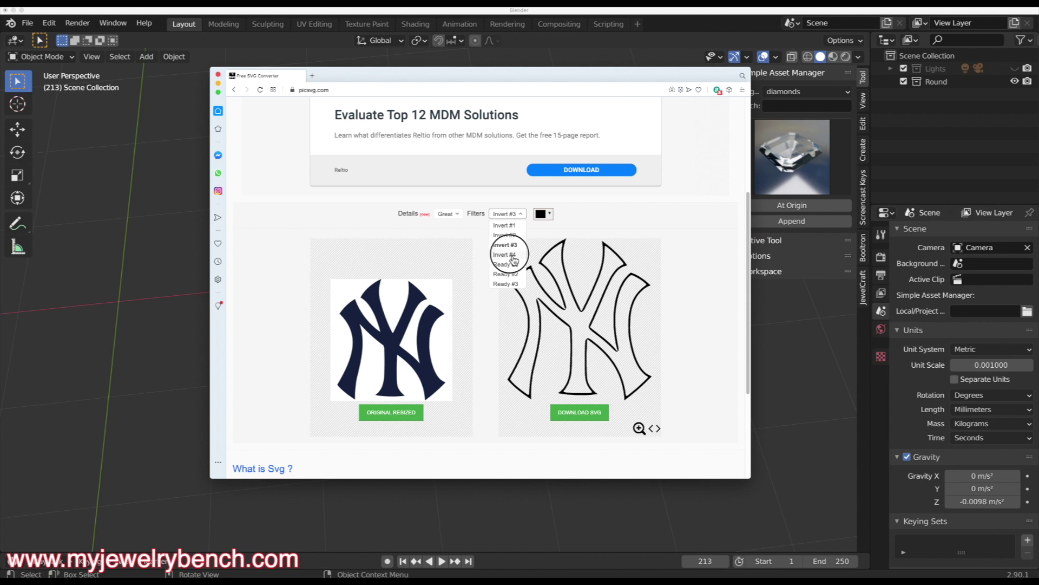
left_click(512, 258)
Step: Apply the Ready #1 filter to the converted logo and download the result as an SVG
left_click(520, 214)
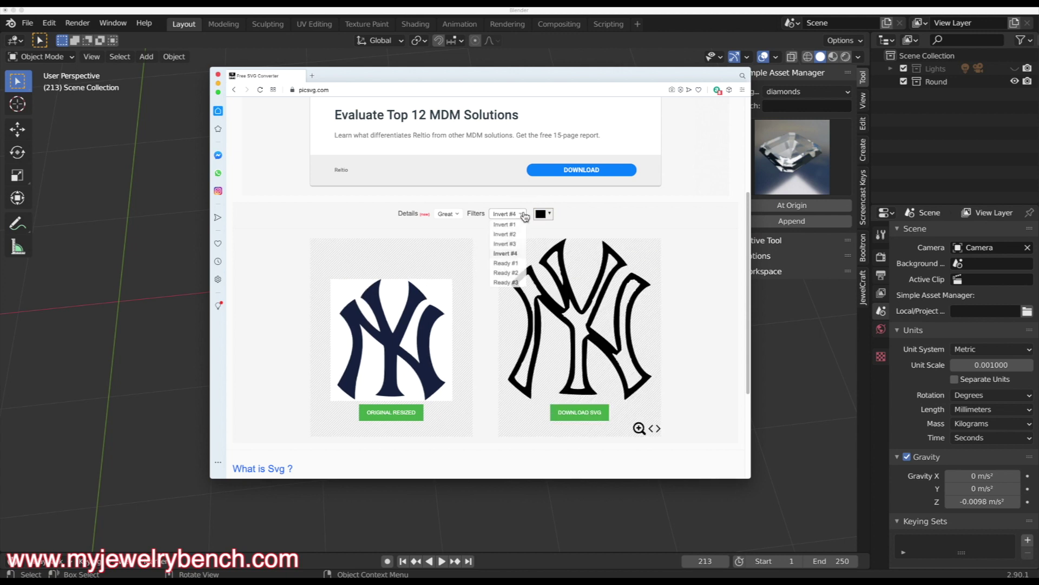
left_click(515, 265)
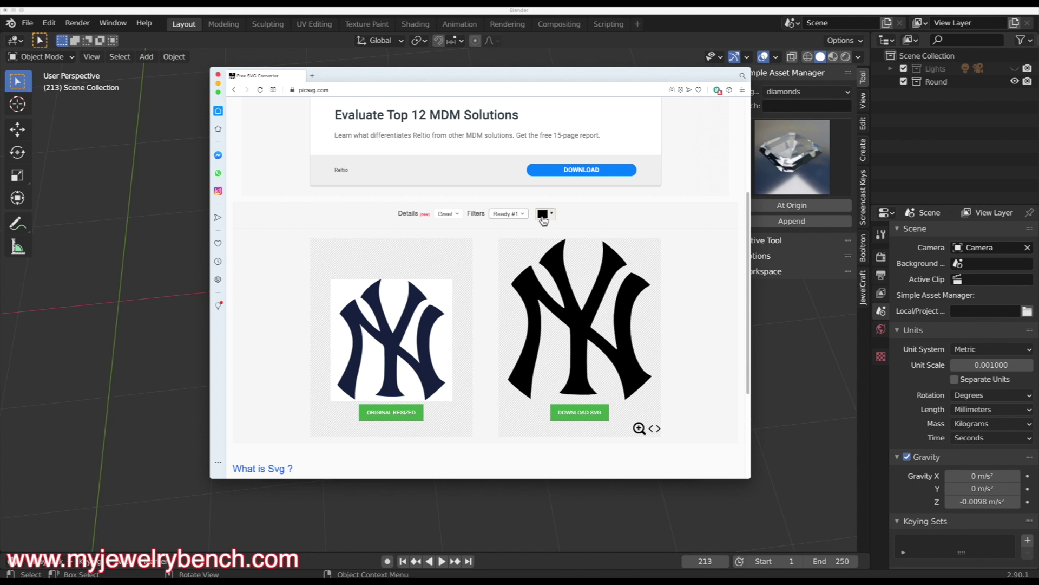
left_click(588, 420)
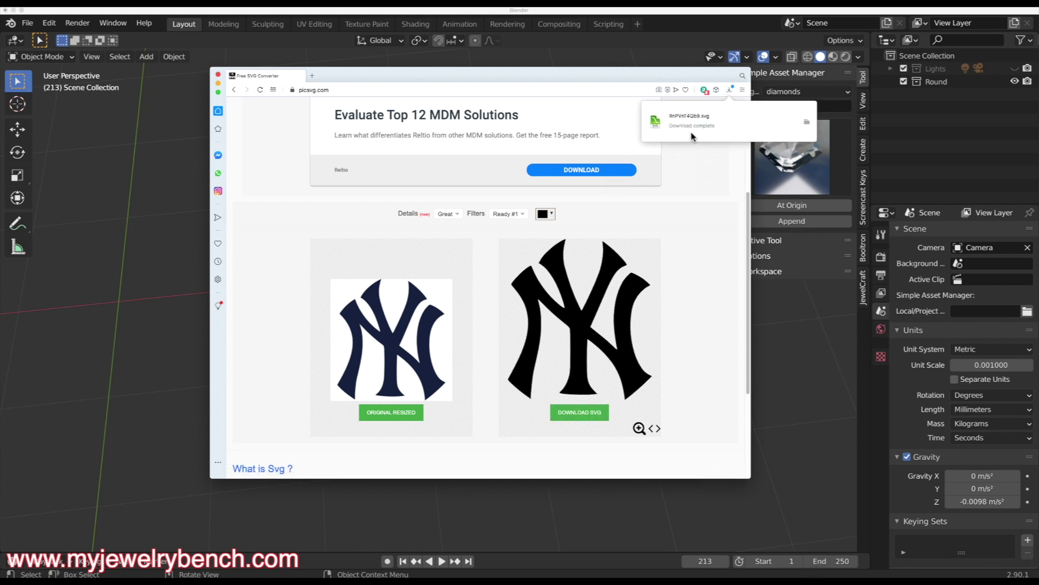
Step: Save the linked SVG file under the name Yankee in the SVG folder on the Desktop
right_click(574, 414)
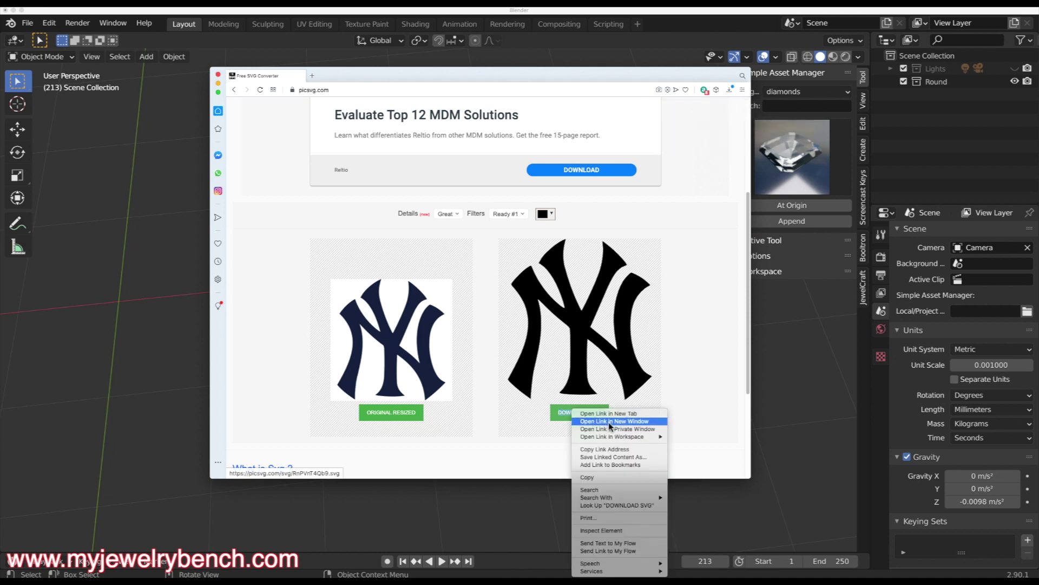
left_click(623, 458)
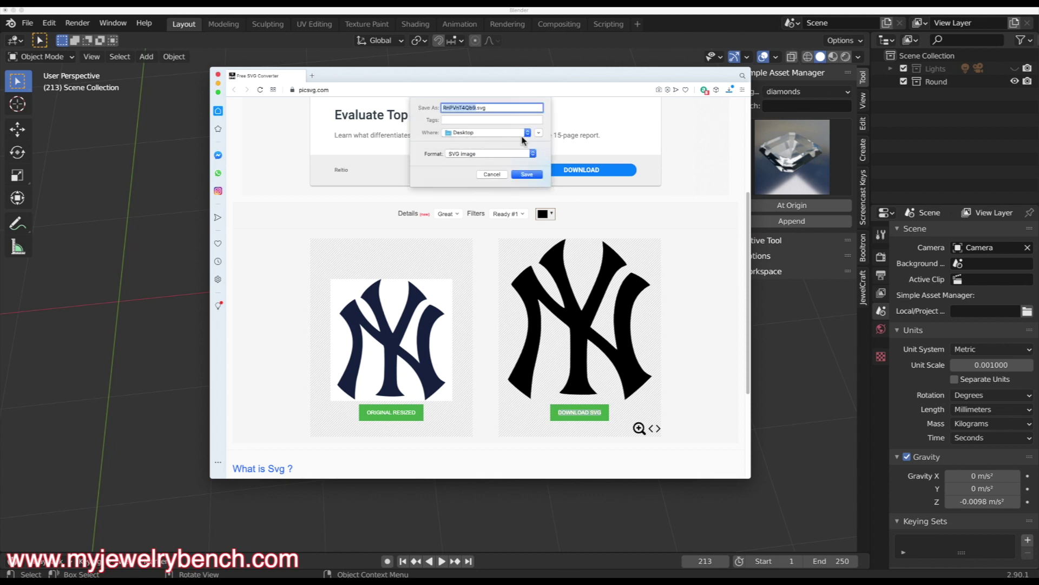
left_click(539, 133)
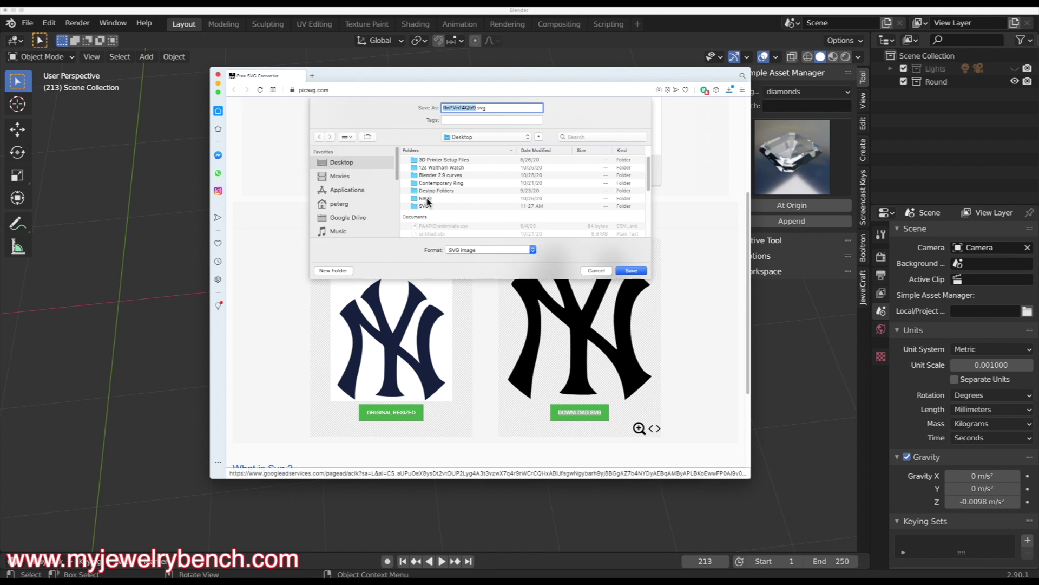
double_click(427, 209)
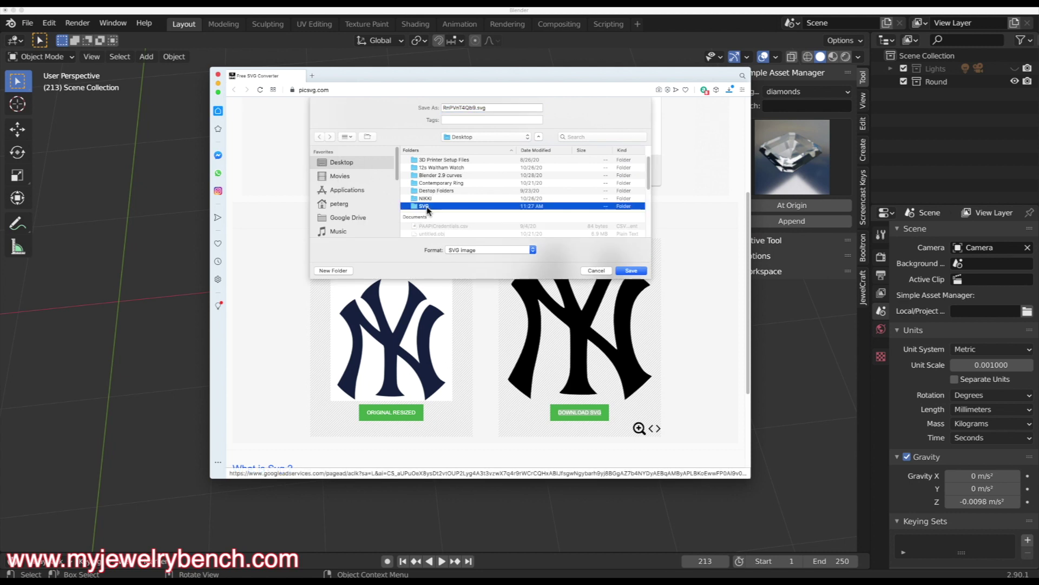
left_click(474, 110)
double_click(477, 111)
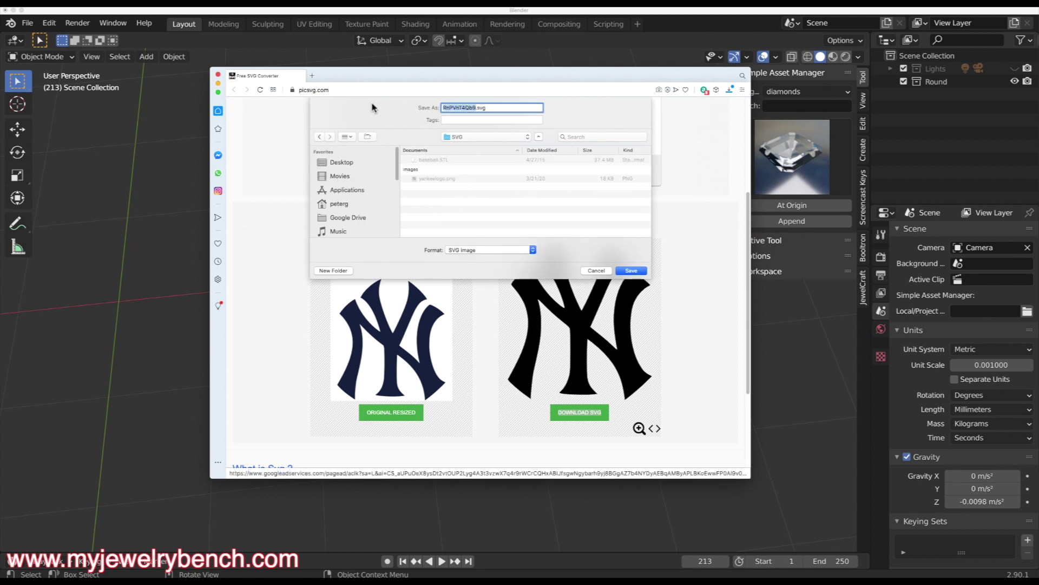
type("Yankee")
left_click(632, 271)
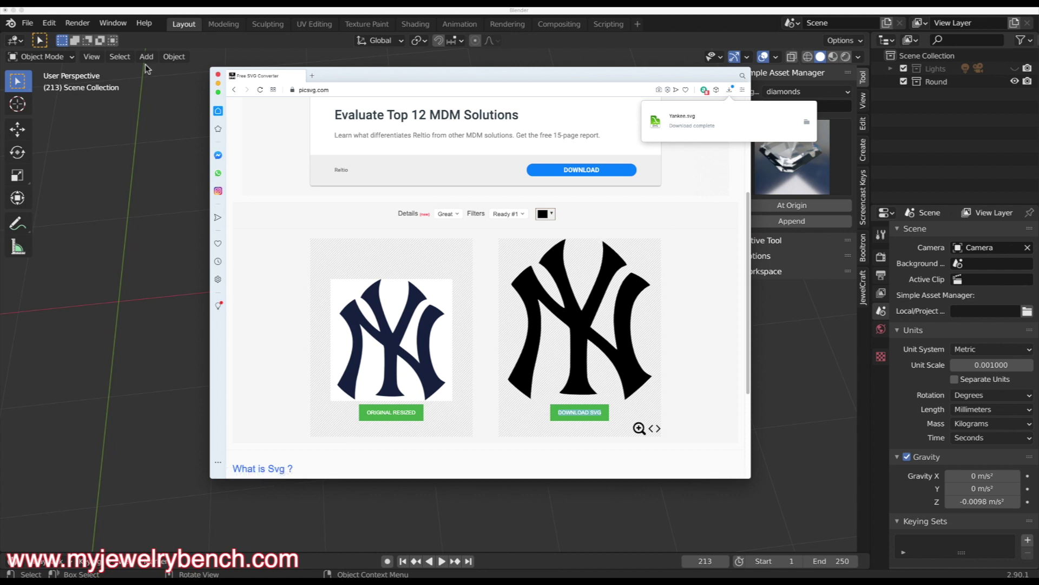
Step: Close the converter's browser window and switch back to Blender
left_click(217, 74)
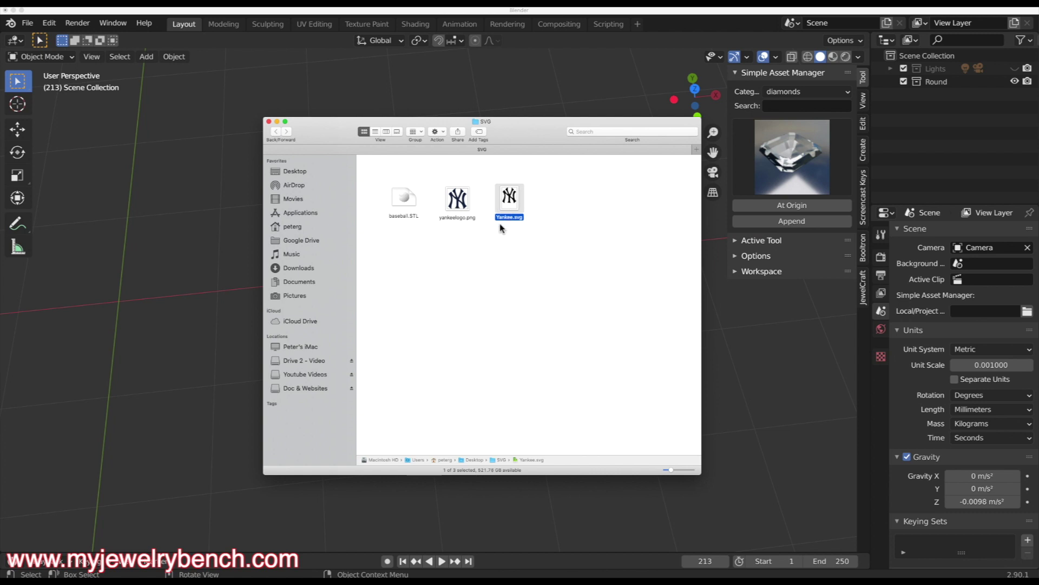
left_click(227, 135)
scroll(410, 377, "left", 10)
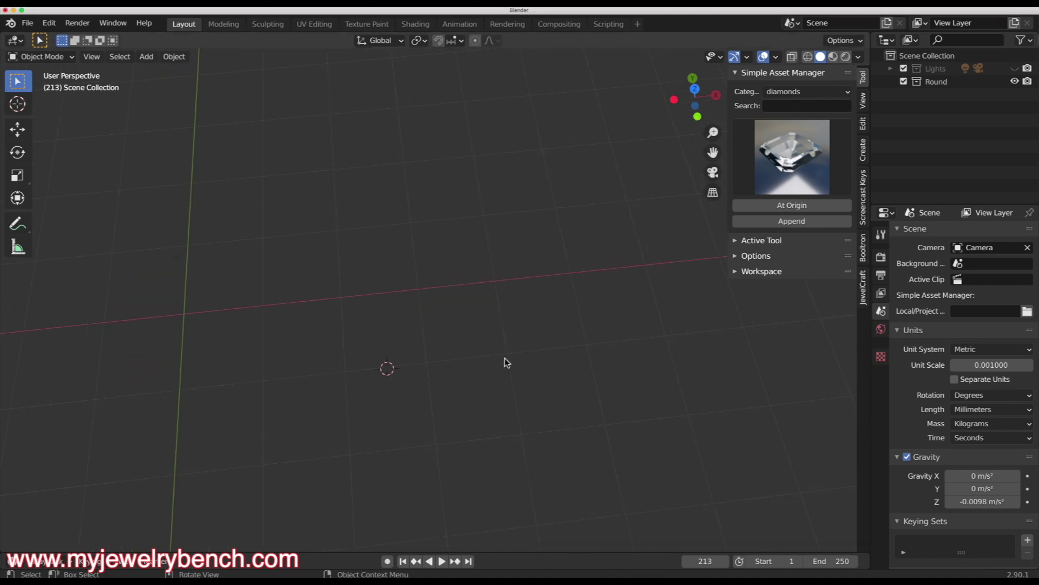
scroll(449, 370, "left", 3)
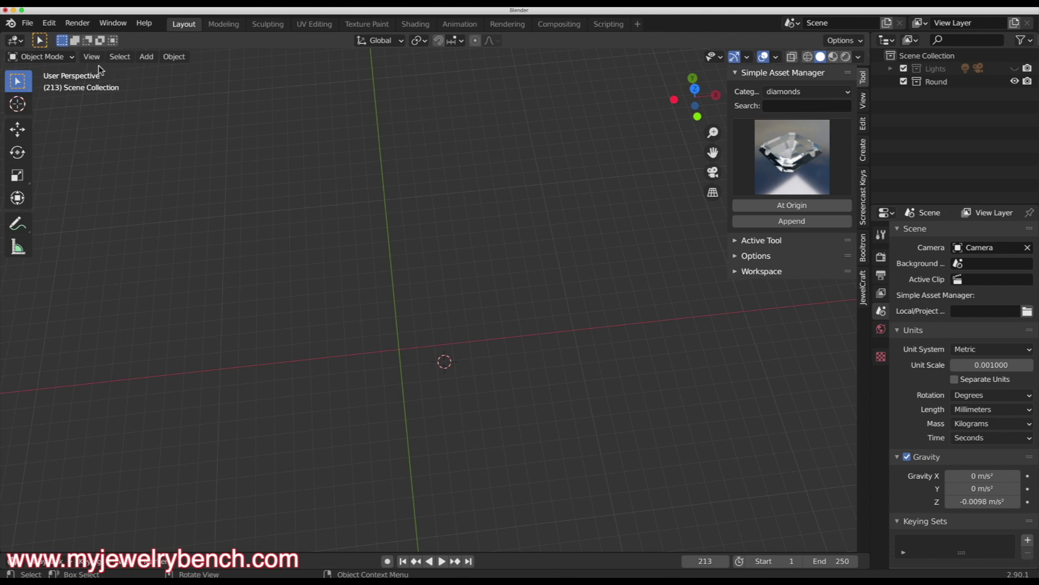
Step: Search the add-on preferences for svg and check that the Import-Export: Scalable Vector Graphics (SVG) 1.1 format add-on is enabled
left_click(50, 25)
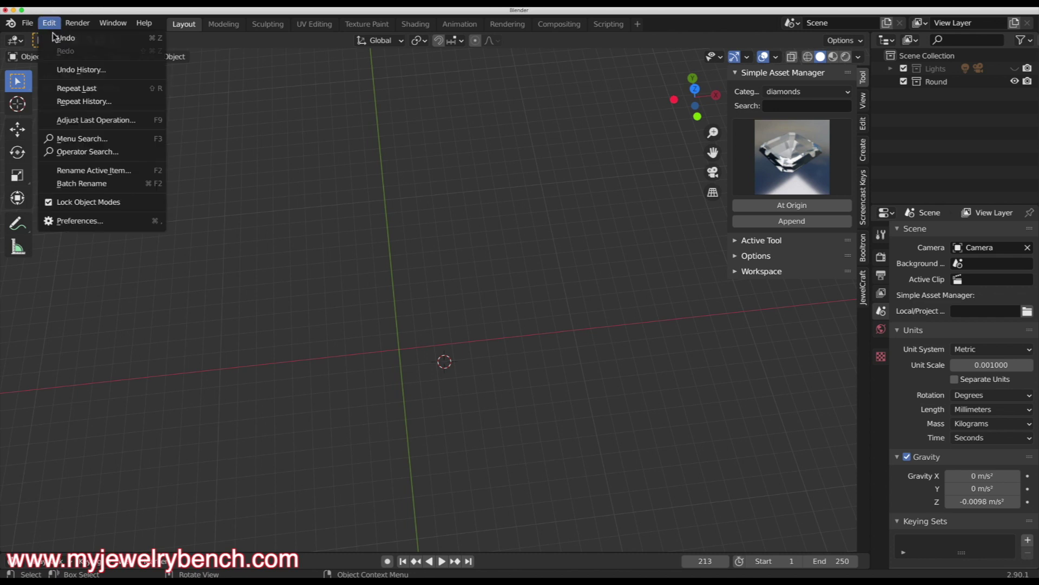
left_click(87, 222)
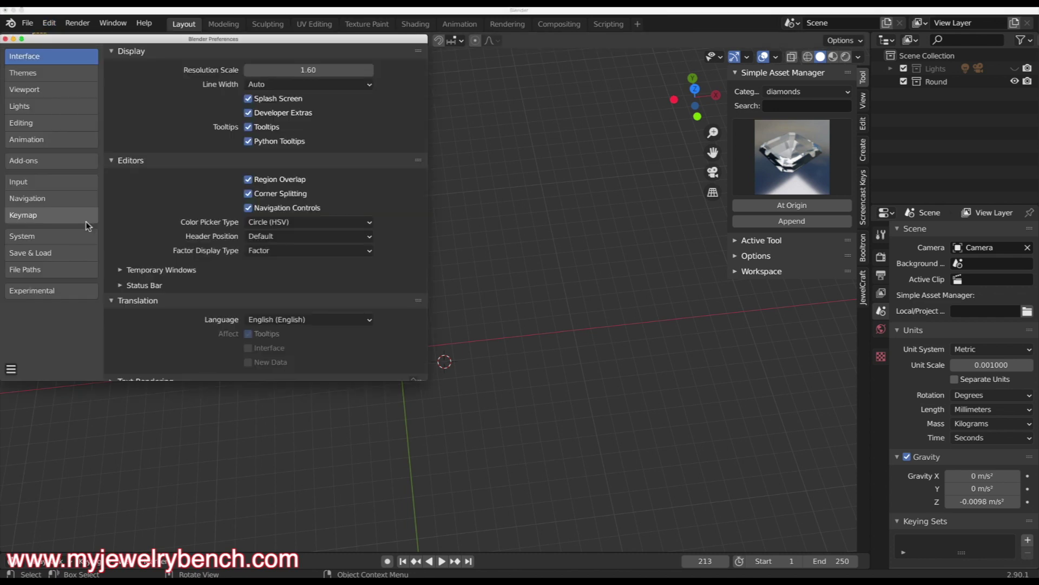
left_click_drag(214, 43, 472, 119)
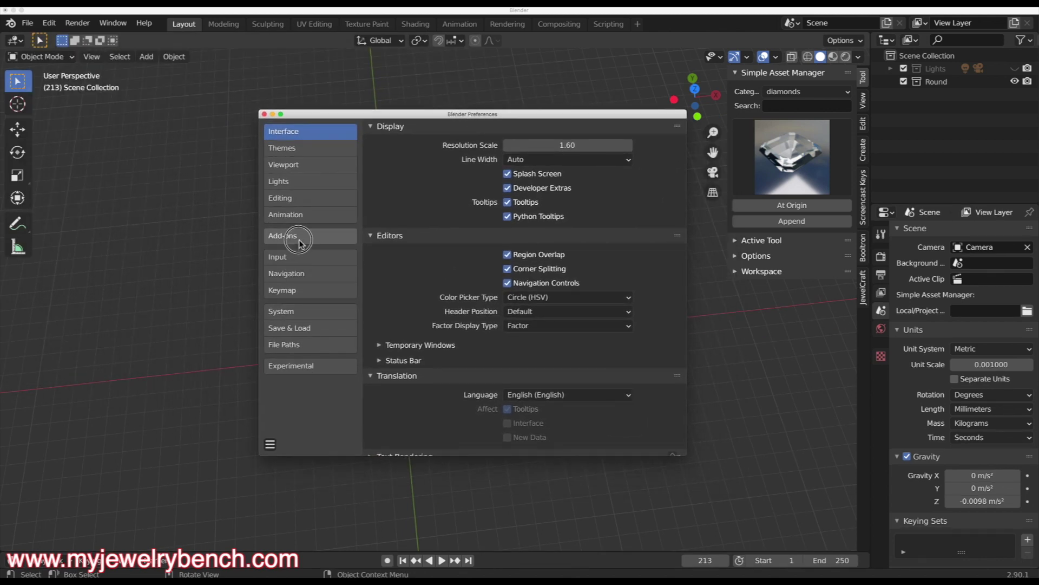
left_click(298, 239)
left_click(619, 146)
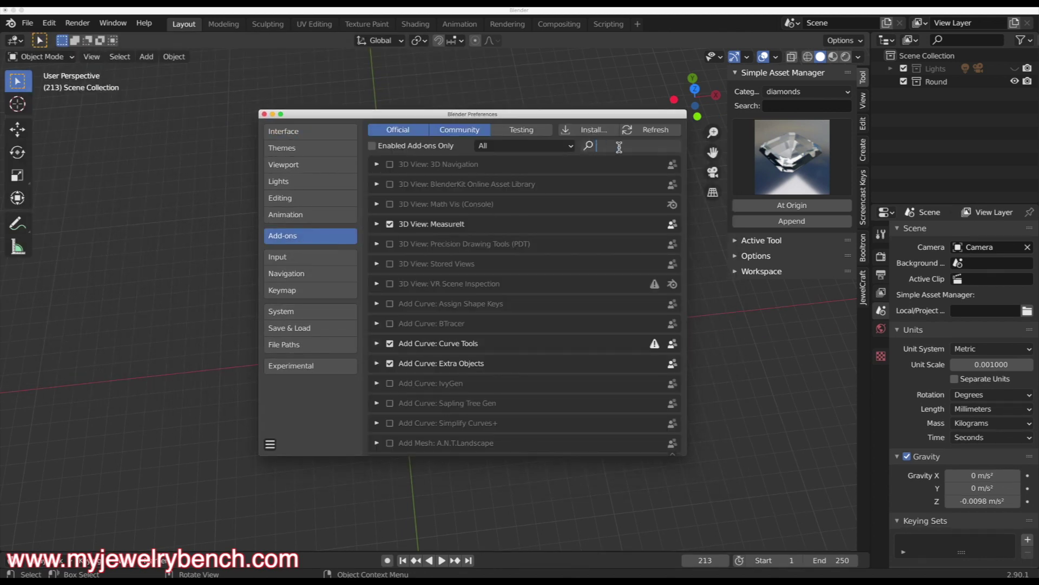
type("svg")
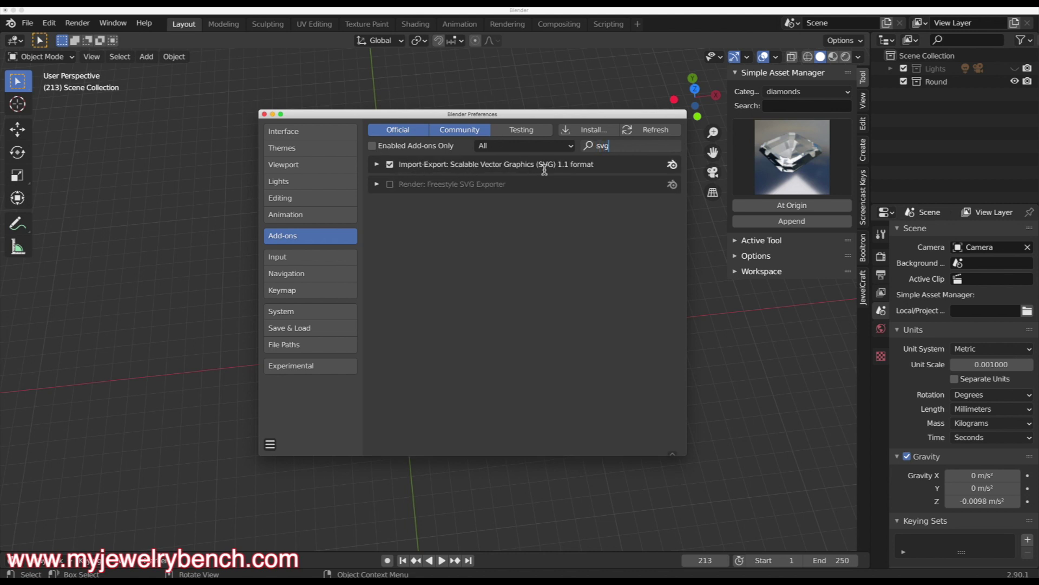
left_click(390, 164)
left_click(265, 115)
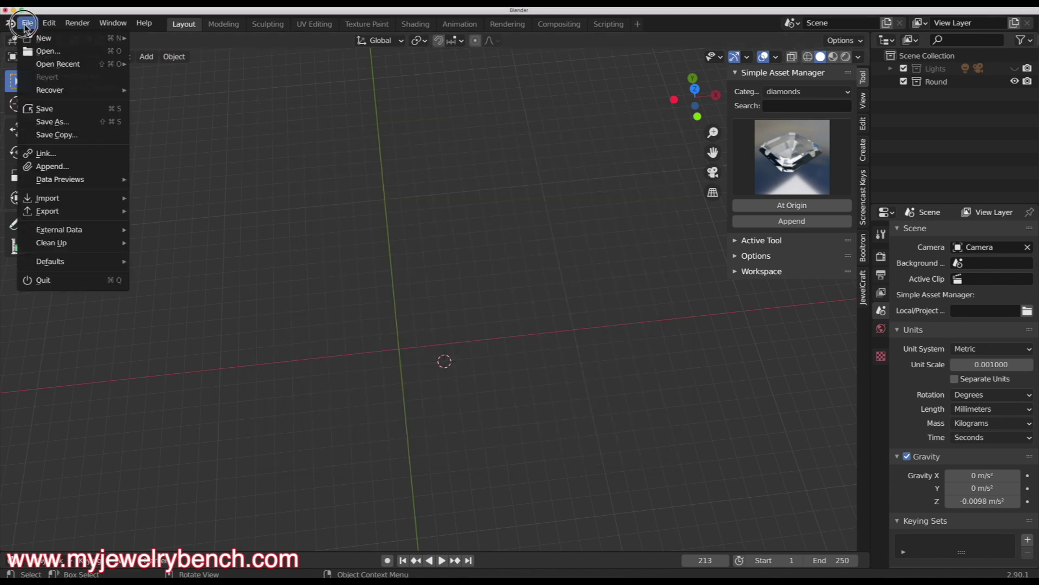
Step: Import Yankee.svg from the Desktop's SVG folder into the scene as Scalable Vector Graphics
left_click(27, 23)
mouse_move(54, 202)
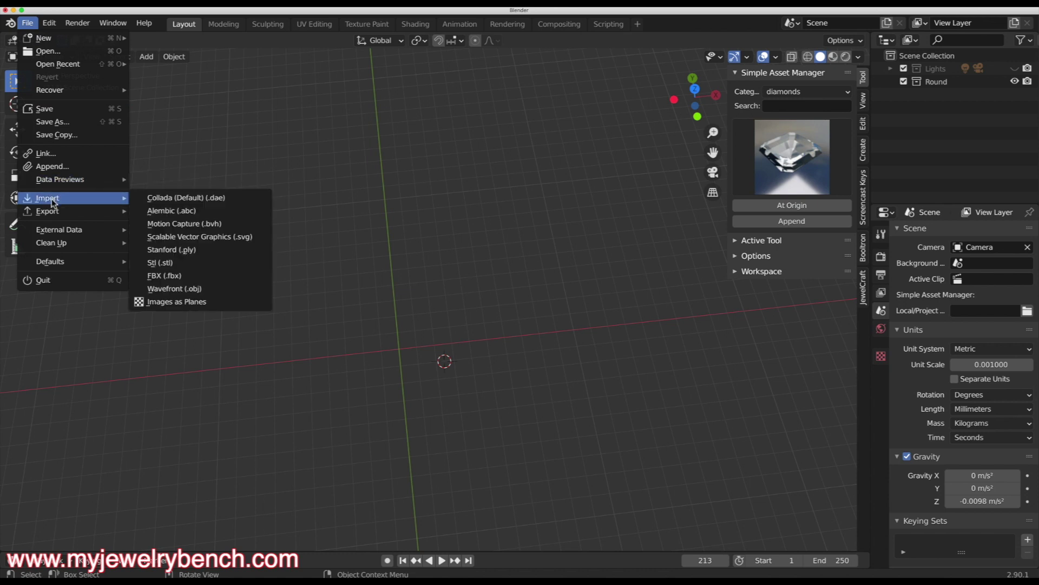
left_click(227, 238)
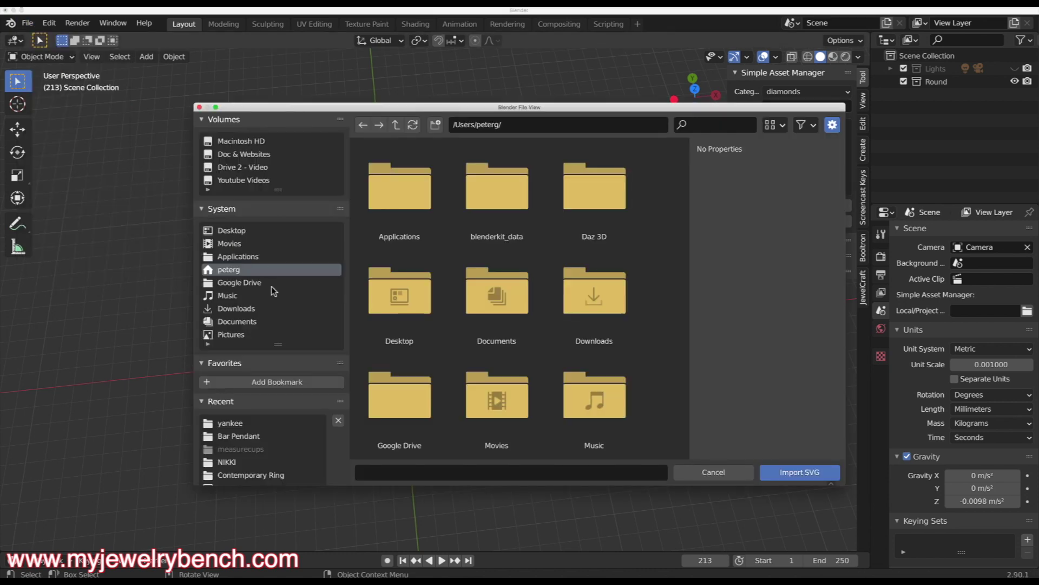
left_click(238, 231)
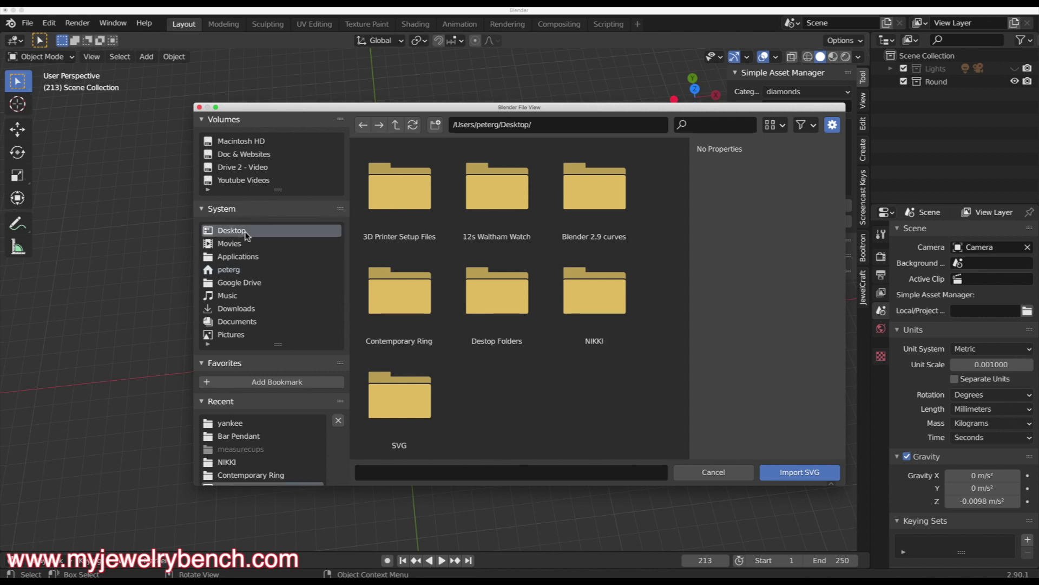
double_click(409, 393)
left_click(419, 188)
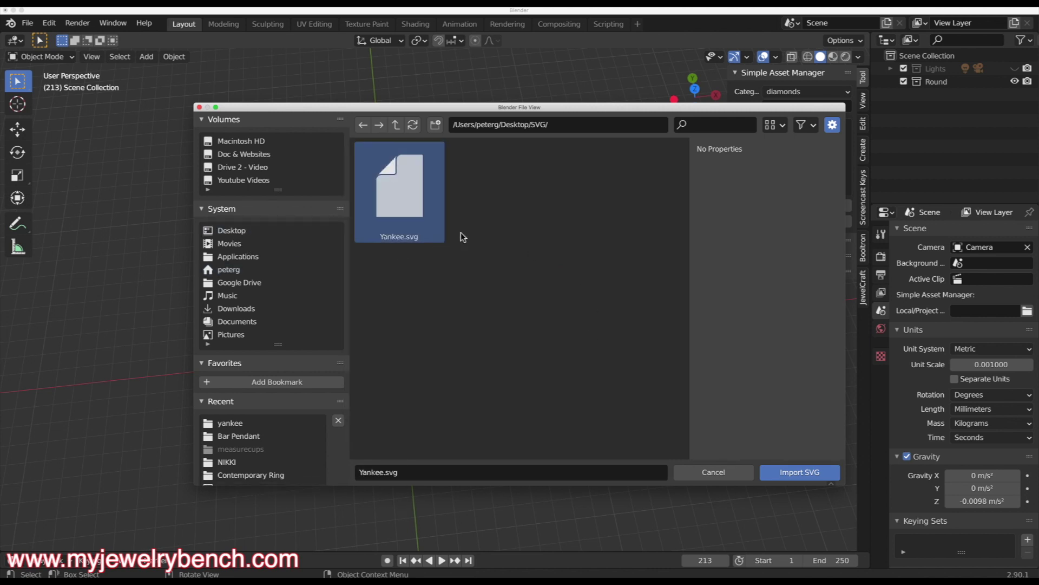
left_click(800, 472)
scroll(300, 324, "down", 2)
middle_click_drag(302, 328, 483, 271)
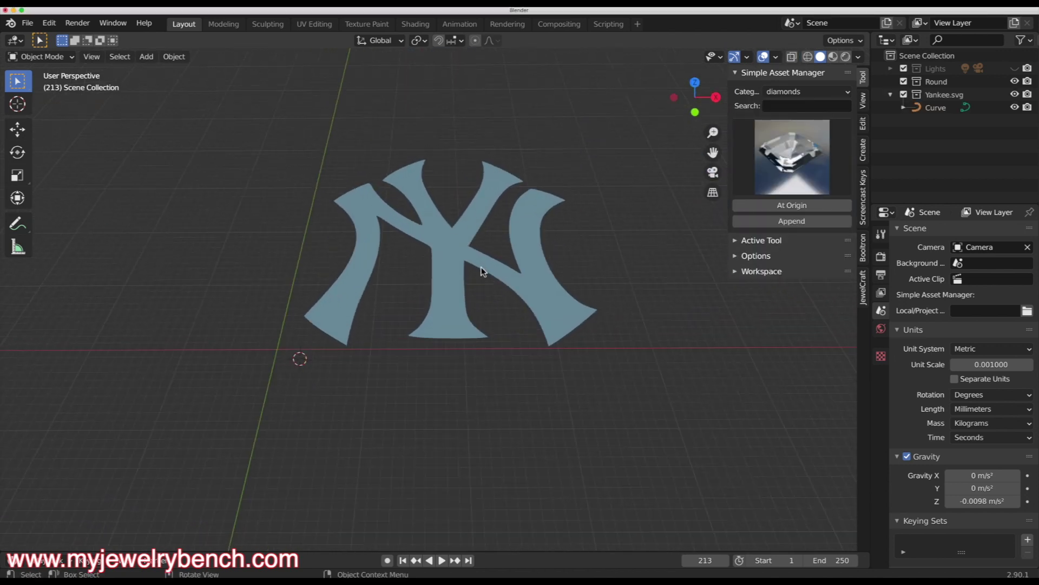
Step: Select the imported Yankees logo curve in the scene
scroll(483, 271, "up", 3)
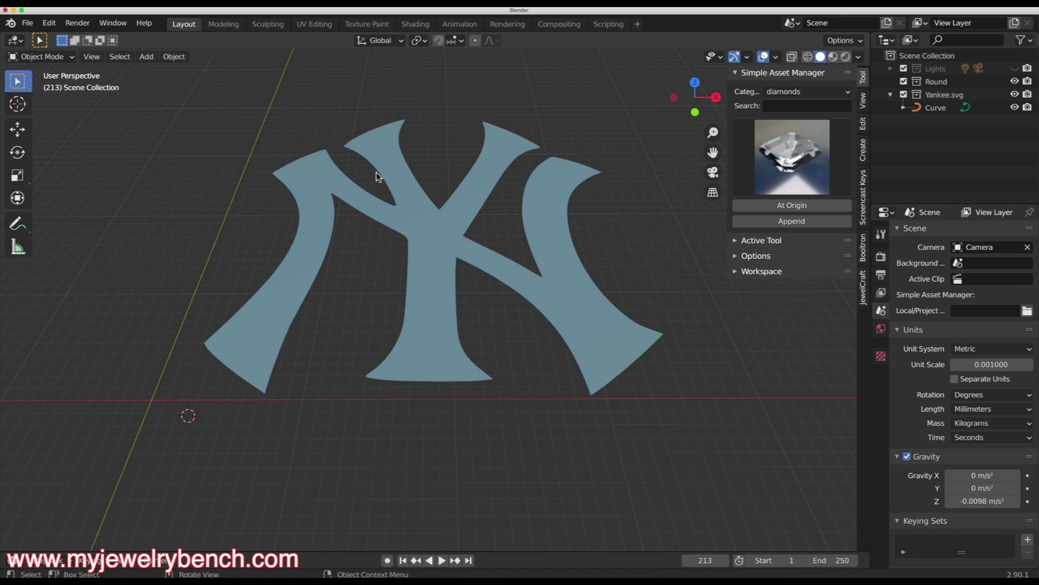
scroll(420, 314, "down", 1)
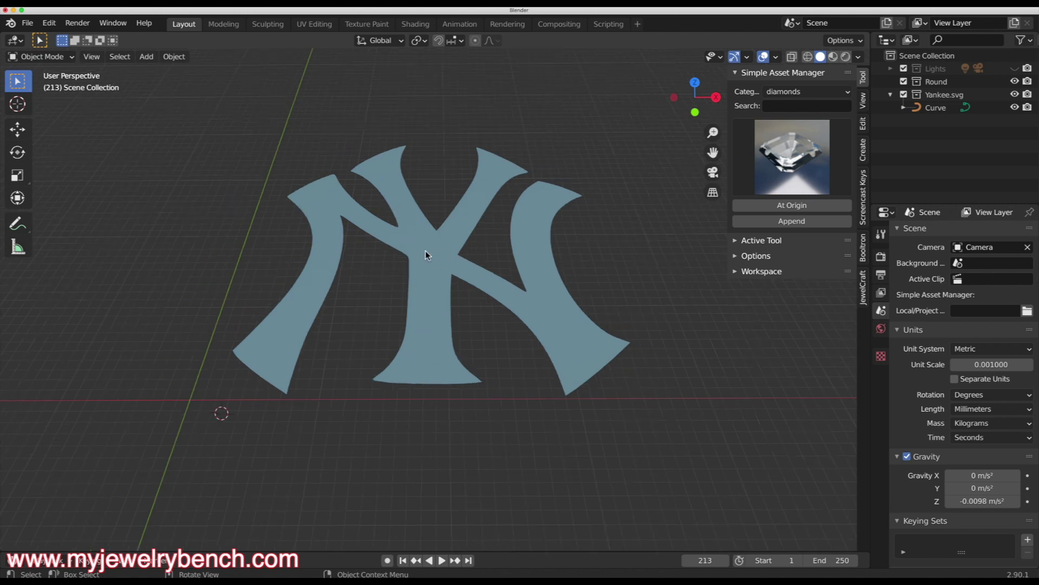
left_click(430, 284)
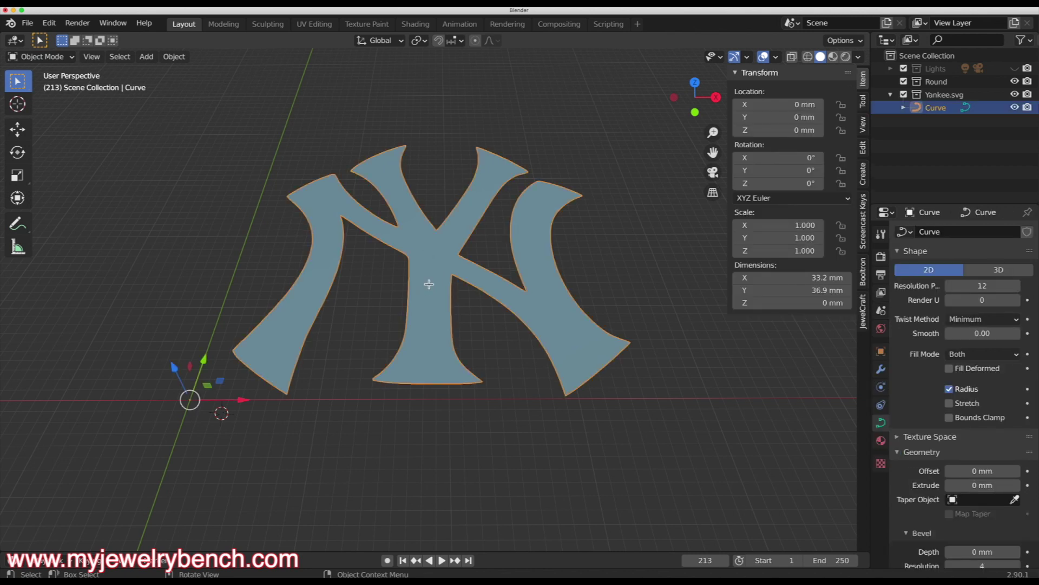
Step: Enter Edit Mode on the logo curve and select the control point midway along the inner edge of the N's left leg
key("Tab")
mouse_move(430, 284)
middle_mouse_down()
mouse_move(444, 241)
mouse_move(434, 278)
mouse_move(441, 269)
middle_mouse_up()
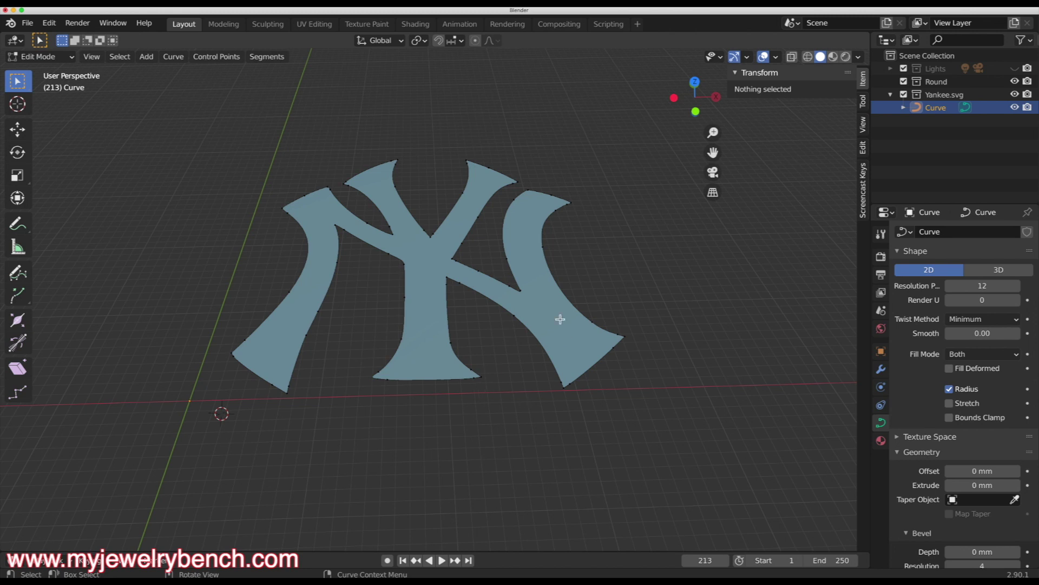
left_click(321, 313)
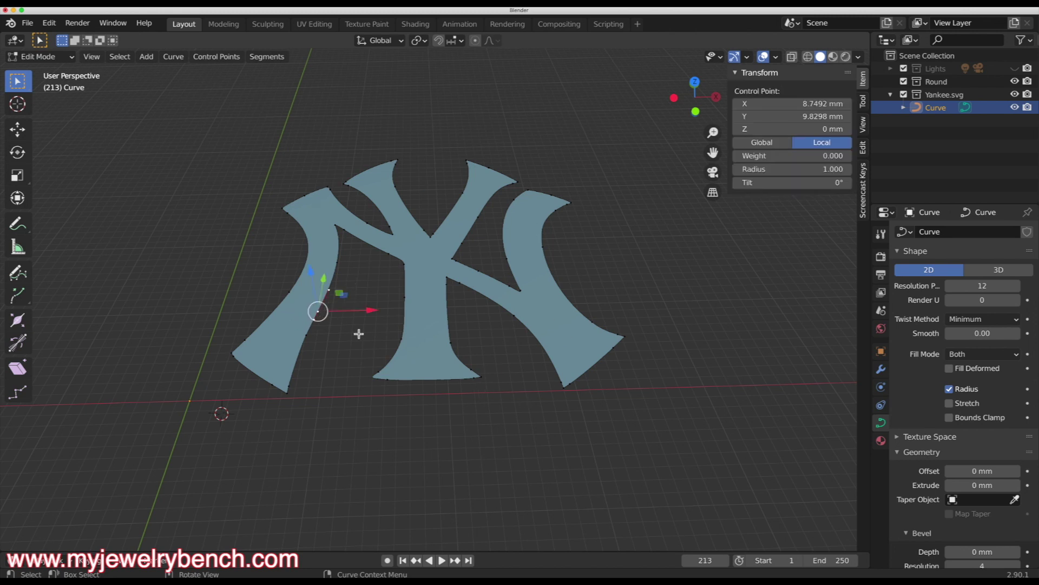
scroll(310, 314, "up", 2)
scroll(310, 314, "up", 4)
middle_click_drag(339, 308, 348, 343)
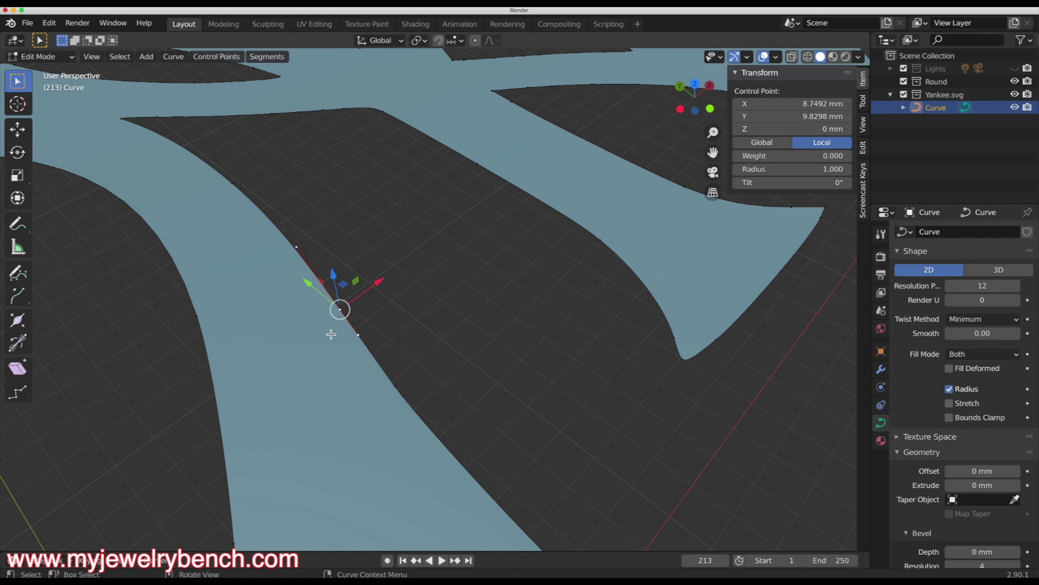
Step: Move the control point's lower handle about 1.09 mm along X, undo the move and leave Edit Mode
left_click(359, 333)
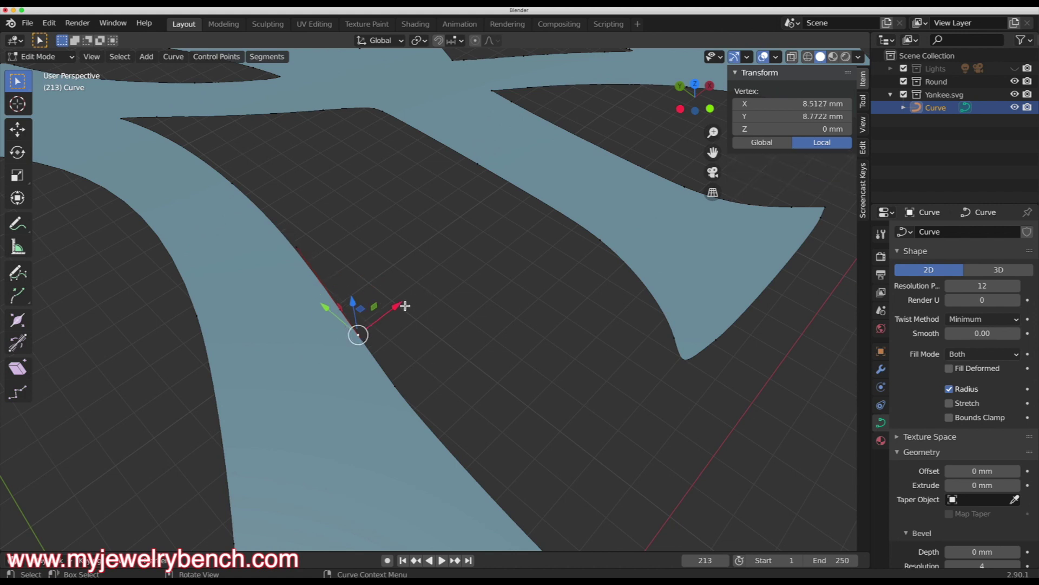
key("g")
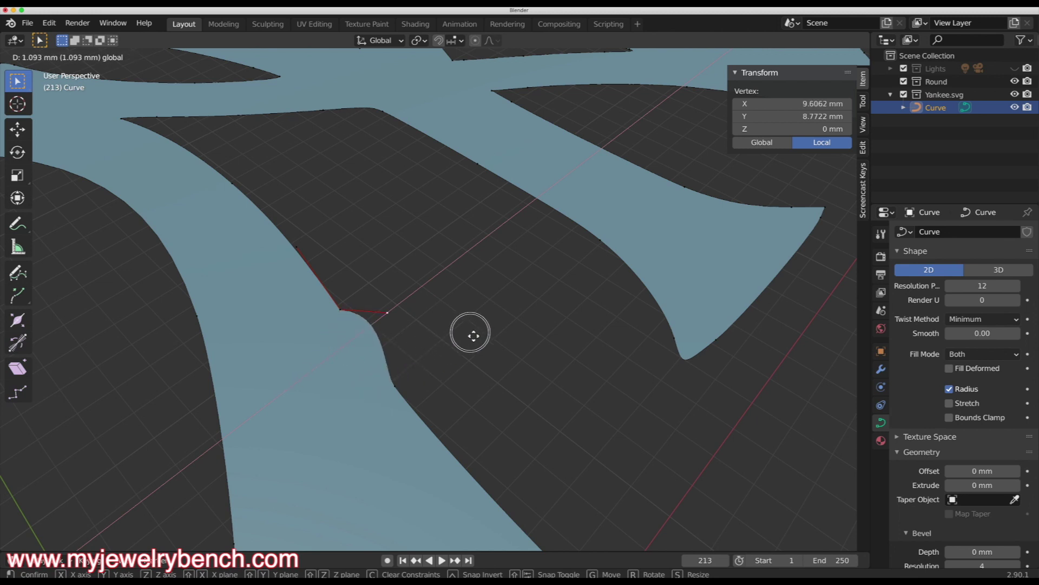
left_click(472, 335)
key("ctrl+z")
scroll(431, 273, "down", 1)
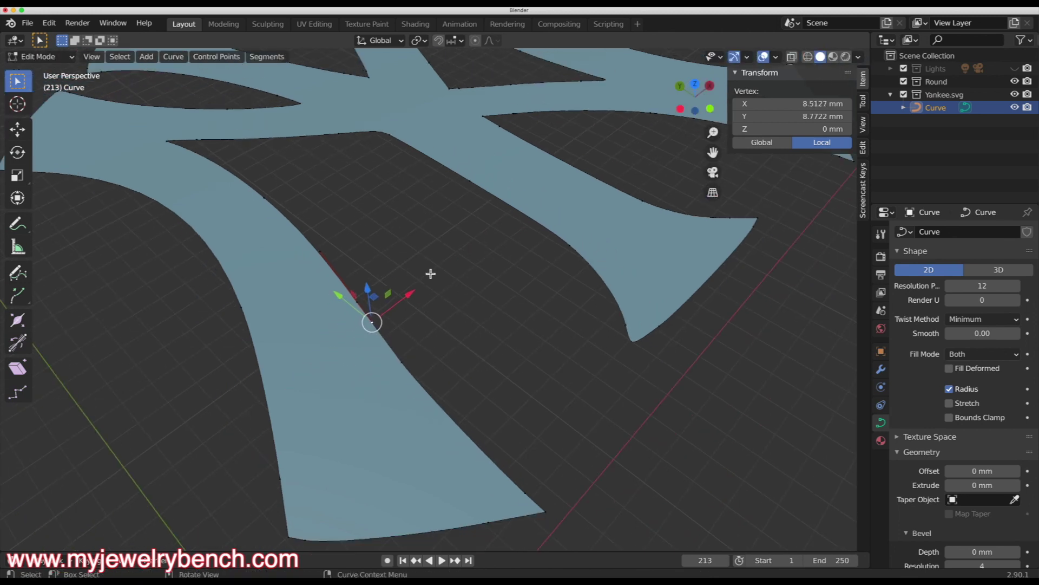
scroll(430, 273, "down", 2)
middle_click_drag(441, 262, 351, 279)
key("Tab")
Step: Convert the logo curve to a mesh
scroll(352, 275, "down", 3)
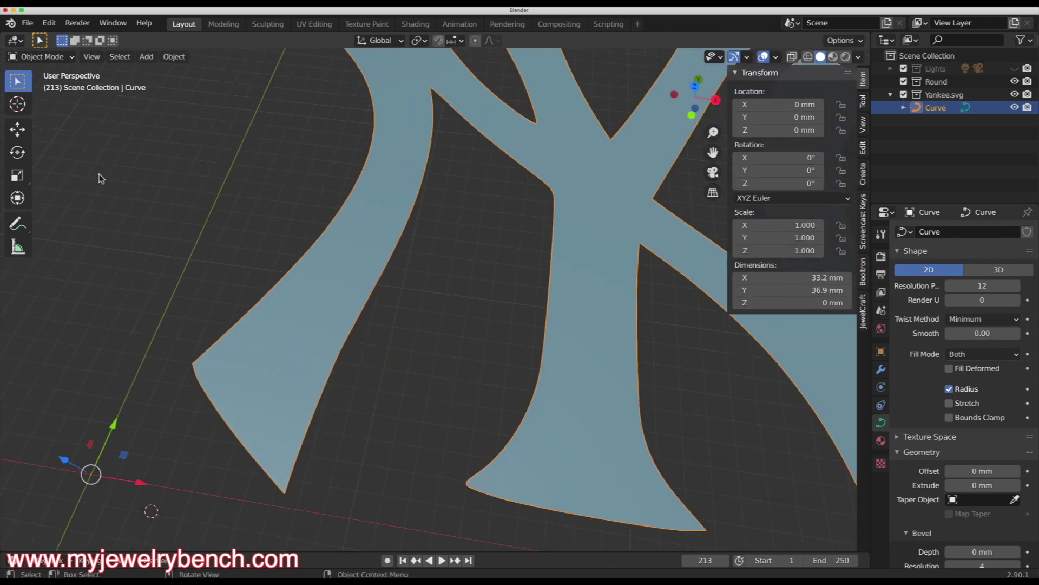
scroll(98, 177, "down", 2)
middle_click_drag(146, 263, 302, 185)
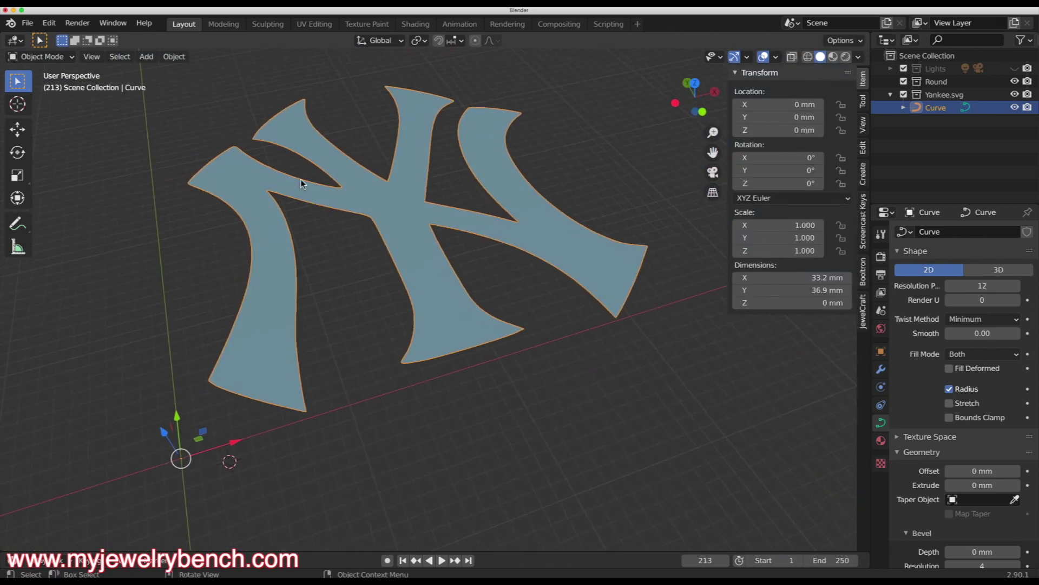
right_click(417, 229)
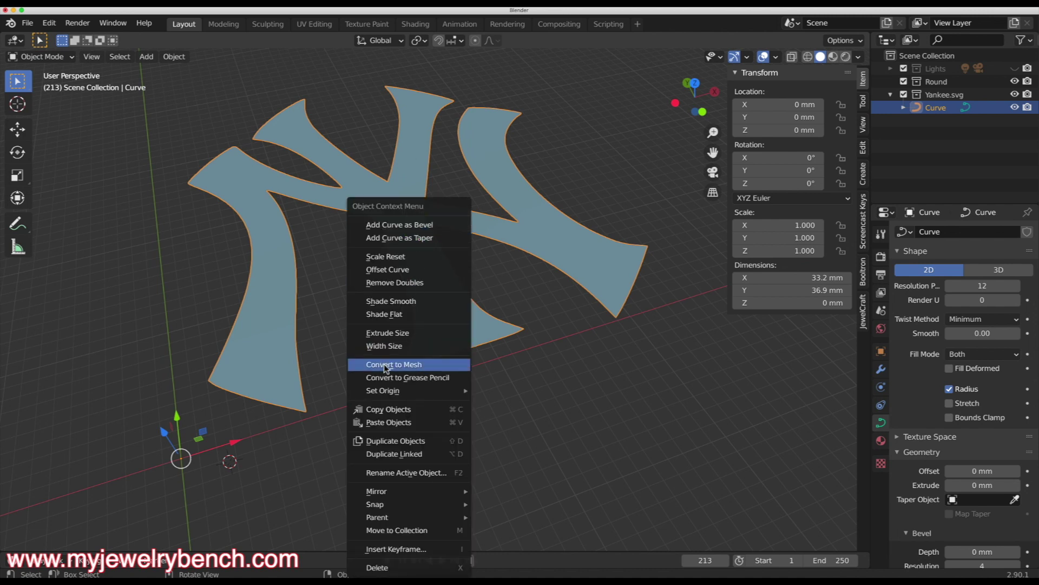
left_click(420, 369)
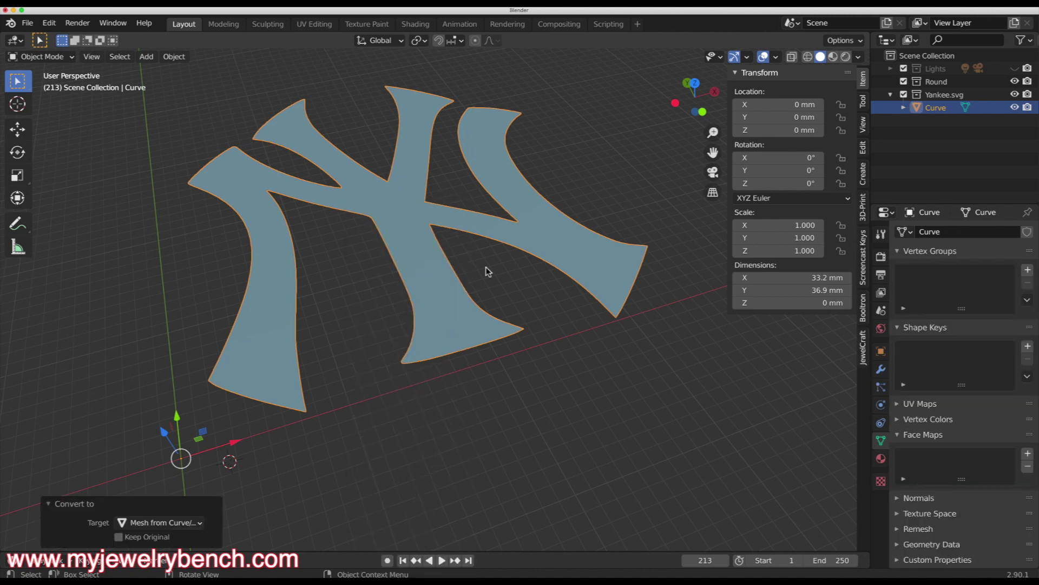
Step: Extrude all faces of the logo mesh about 2.13 mm along global Z in Edit Mode, and return to Object Mode
key("Tab")
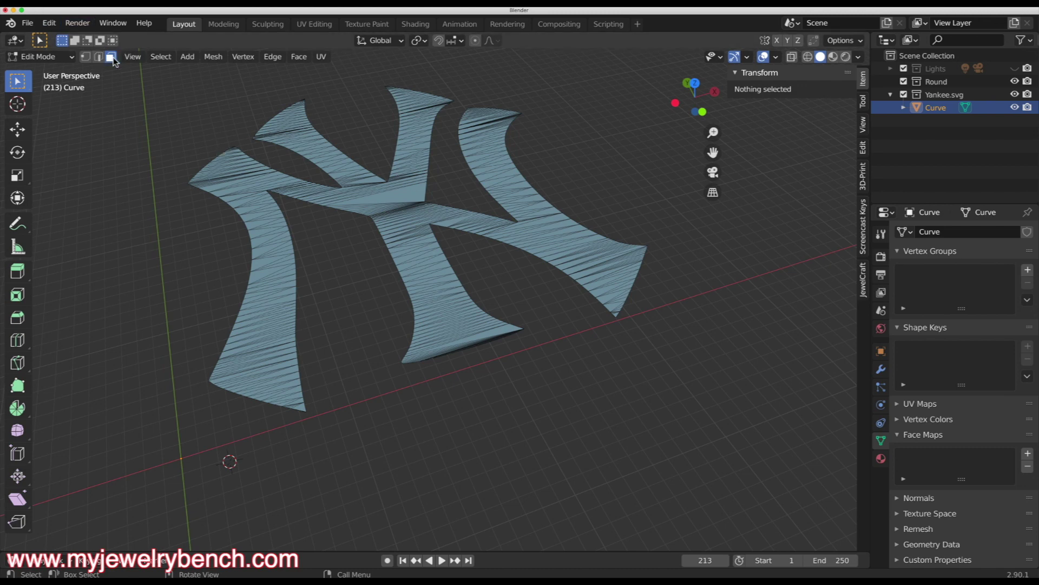
key("a")
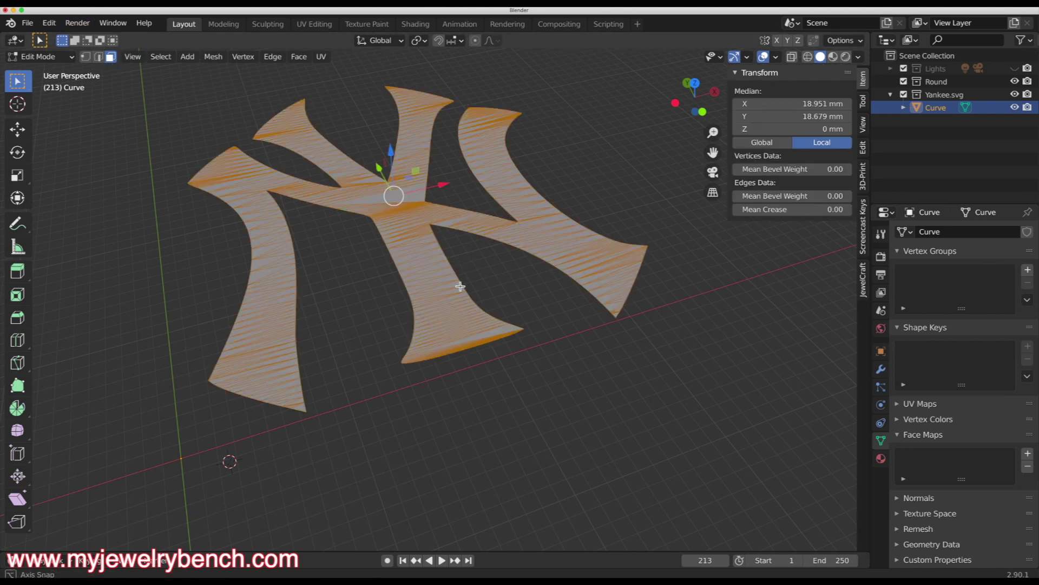
middle_click_drag(455, 287, 415, 253)
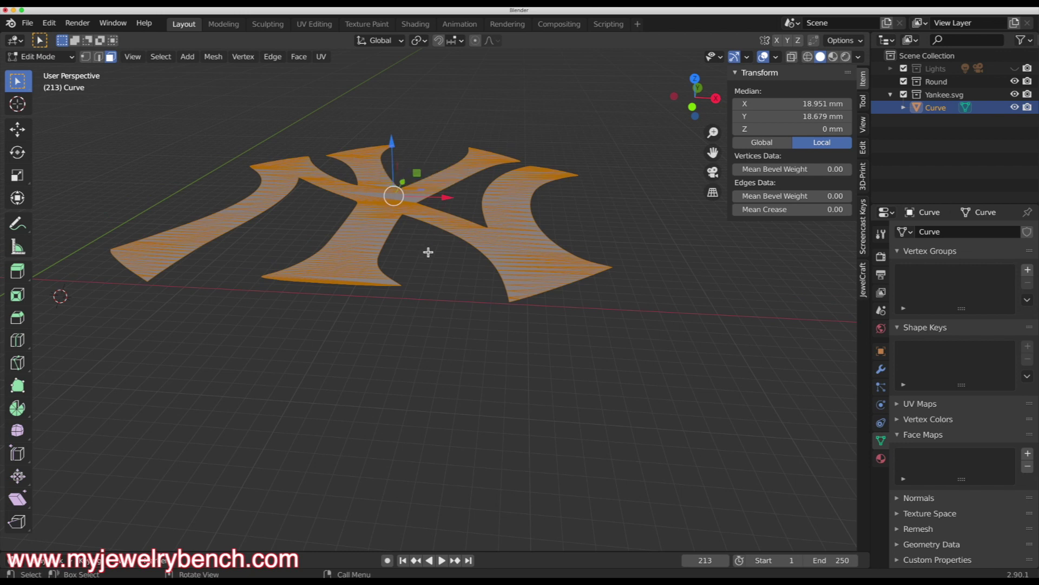
key("e")
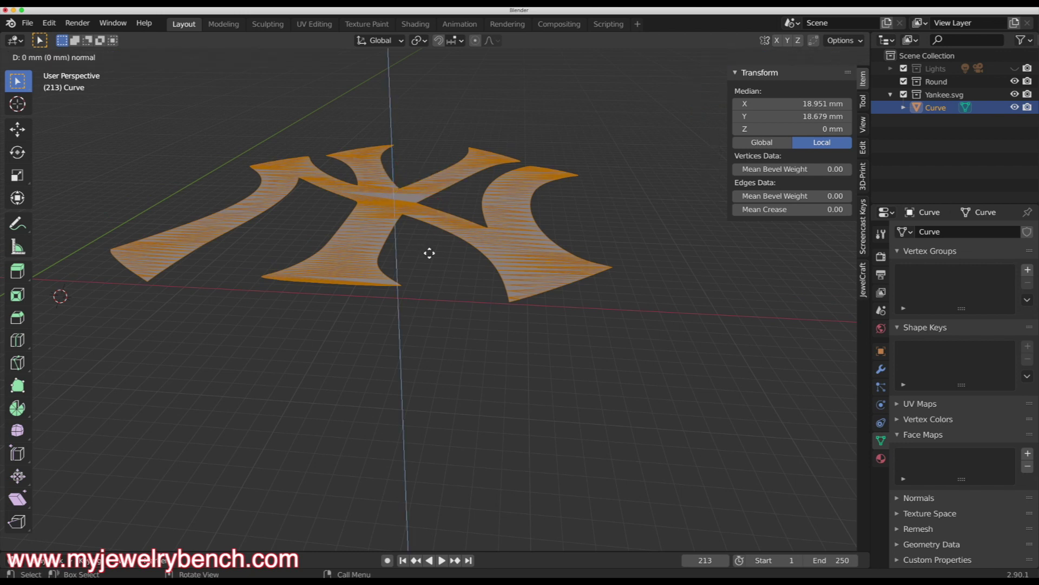
key("z")
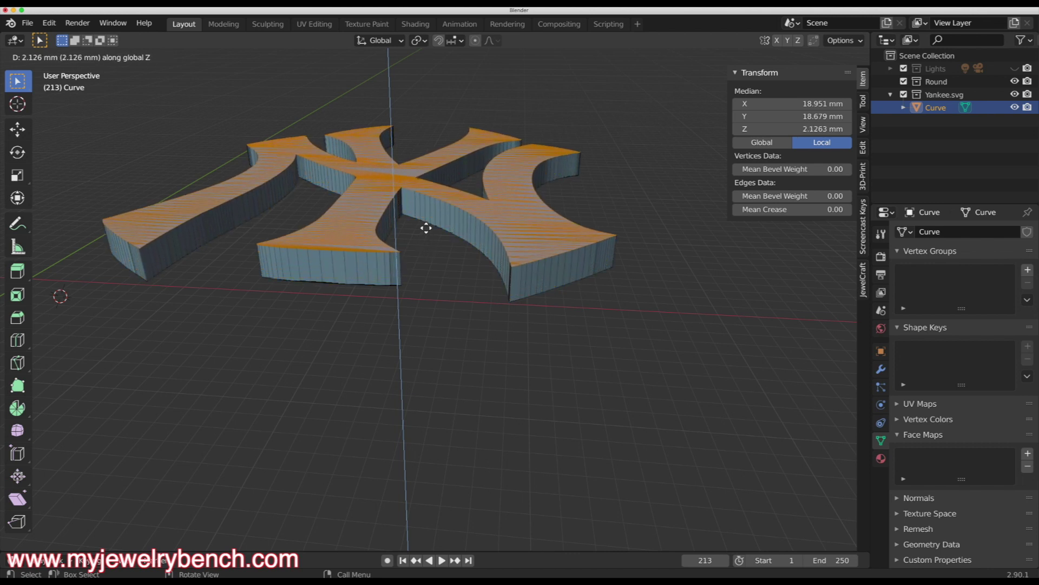
left_click(425, 227)
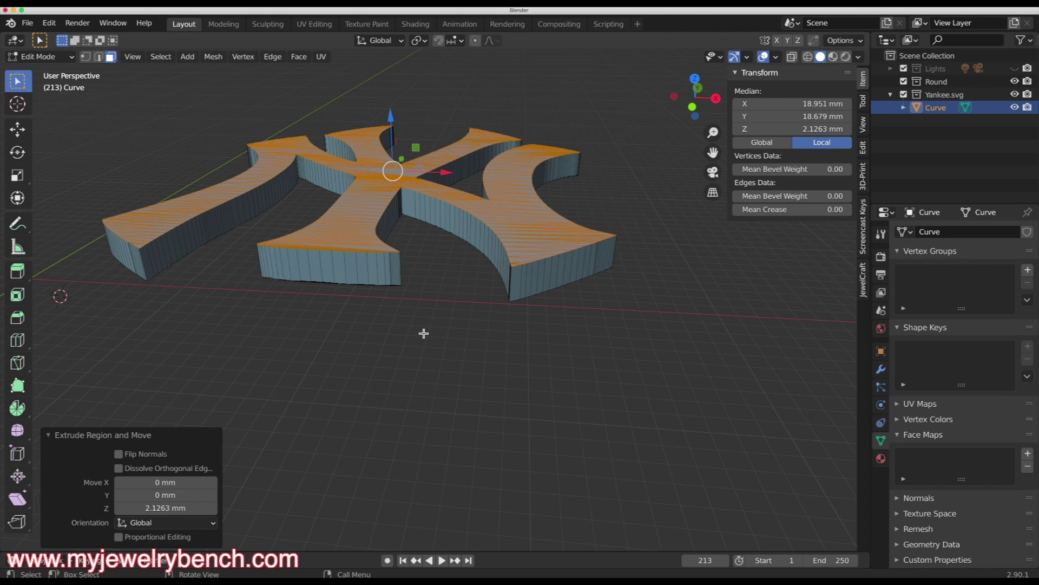
key("Tab")
Step: Set the logo's origin to its Center of Mass (Volume)
middle_click_drag(369, 285, 437, 386)
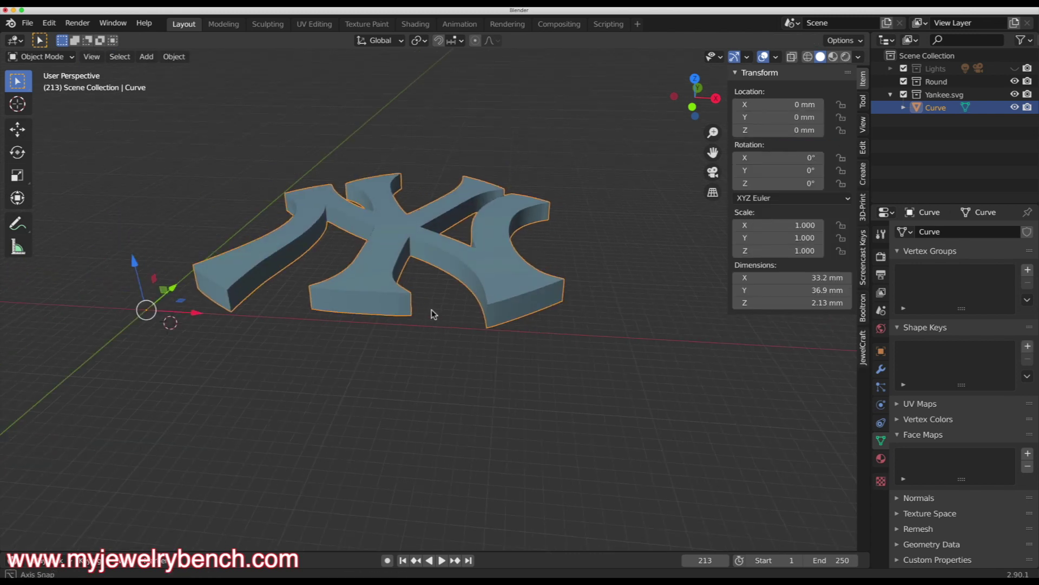
middle_click_drag(432, 313, 443, 340)
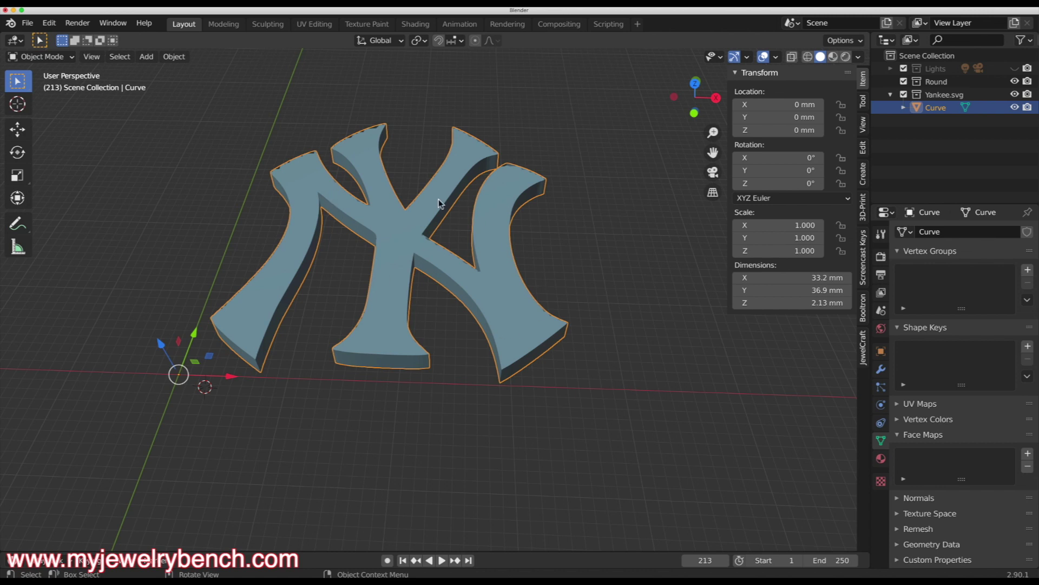
middle_click_drag(472, 340, 476, 351)
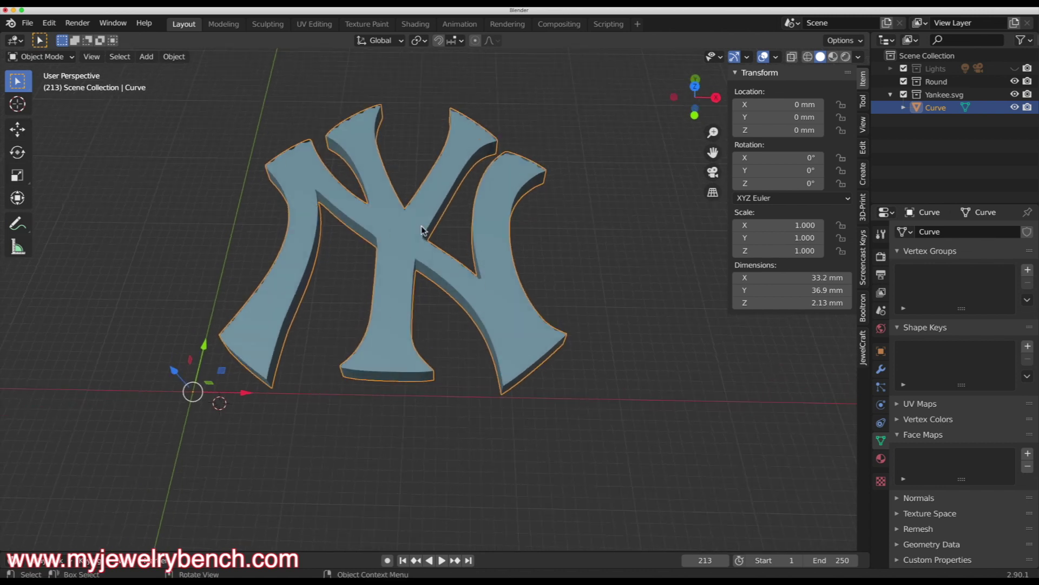
right_click(405, 249)
right_click(401, 243)
mouse_move(388, 276)
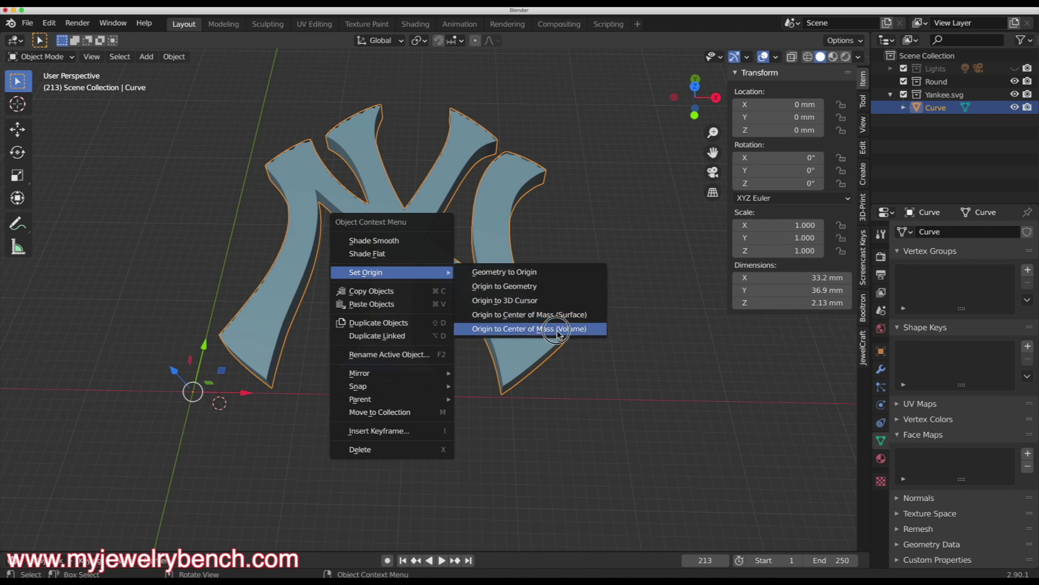
left_click(479, 330)
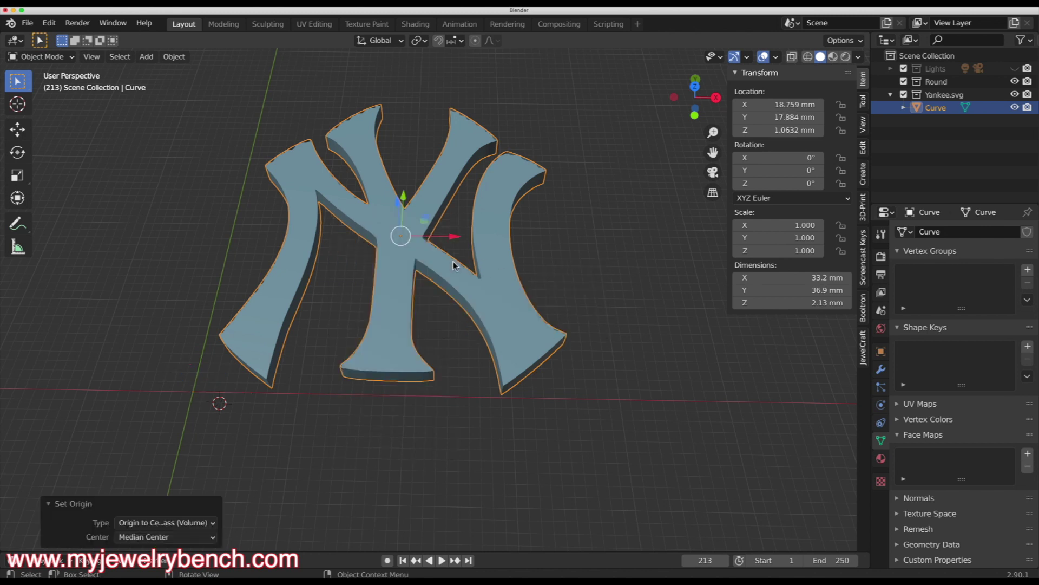
Step: Snap the logo to the 3D cursor and frame it in the viewport
key("shift+s")
left_click(447, 190)
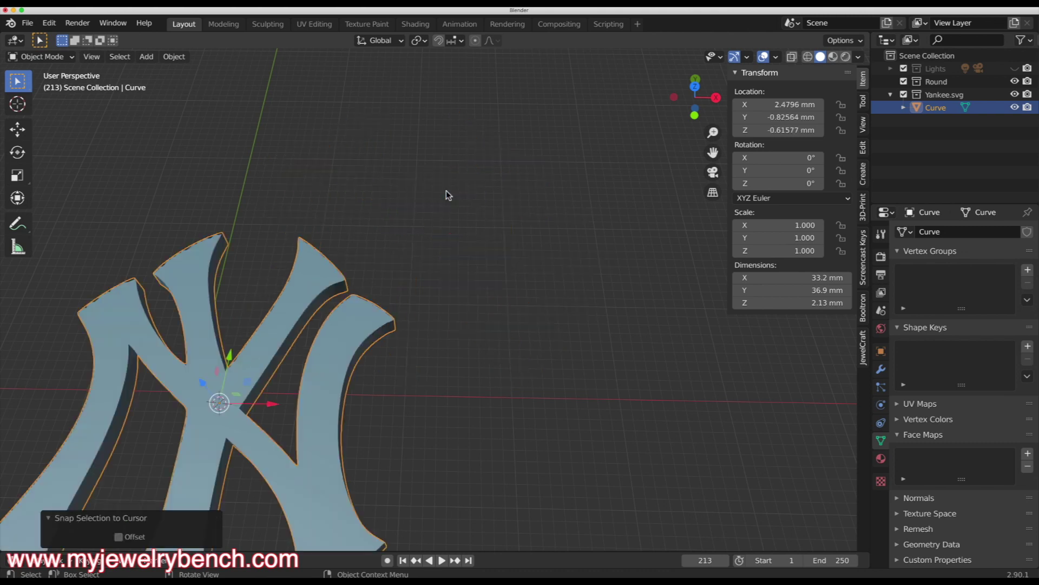
key("KP_Decimal")
scroll(368, 362, "up", 2)
middle_click_drag(368, 361, 501, 330)
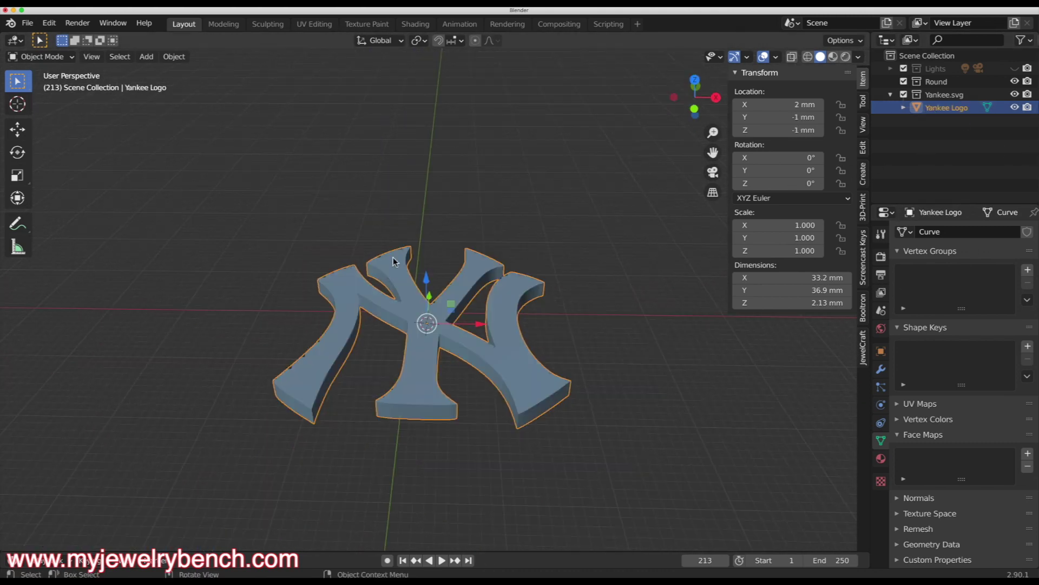
Step: Hide the Yankee Logo object, and move both the 3D cursor and the logo to the world origin
left_click(1015, 107)
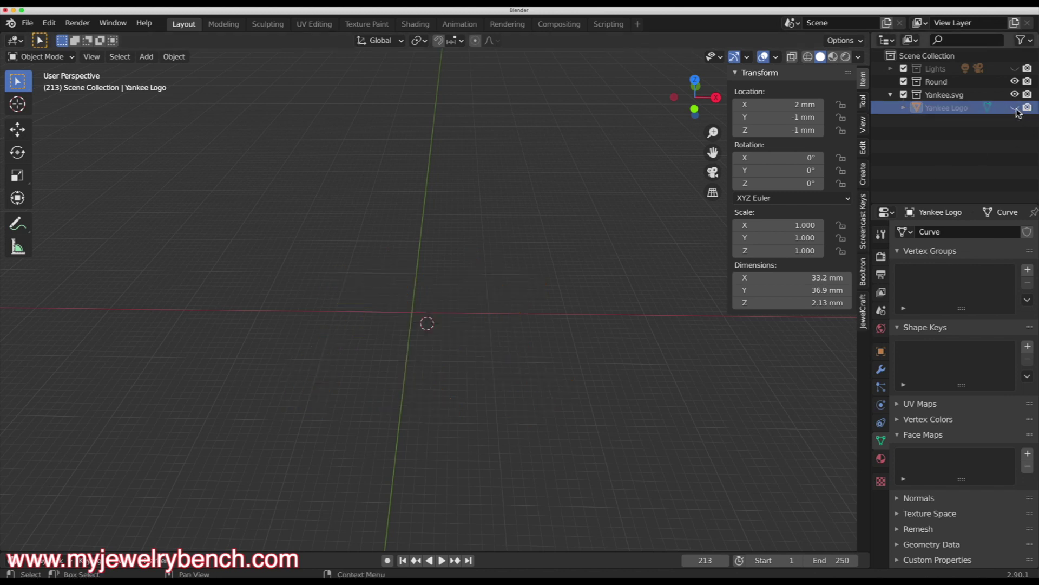
key("shift+s")
left_click(231, 307)
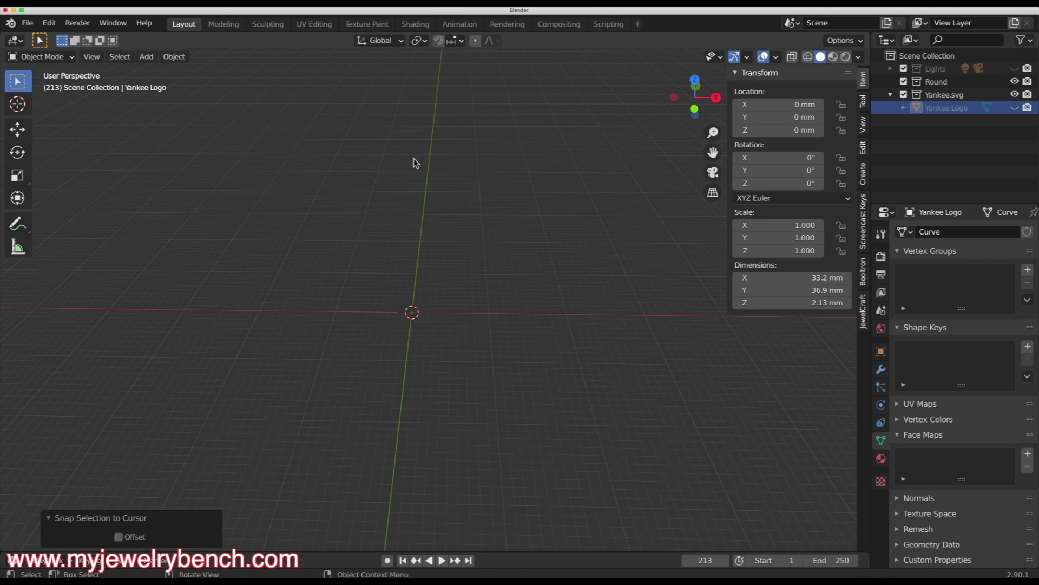
scroll(414, 162, "up", 3, "shift")
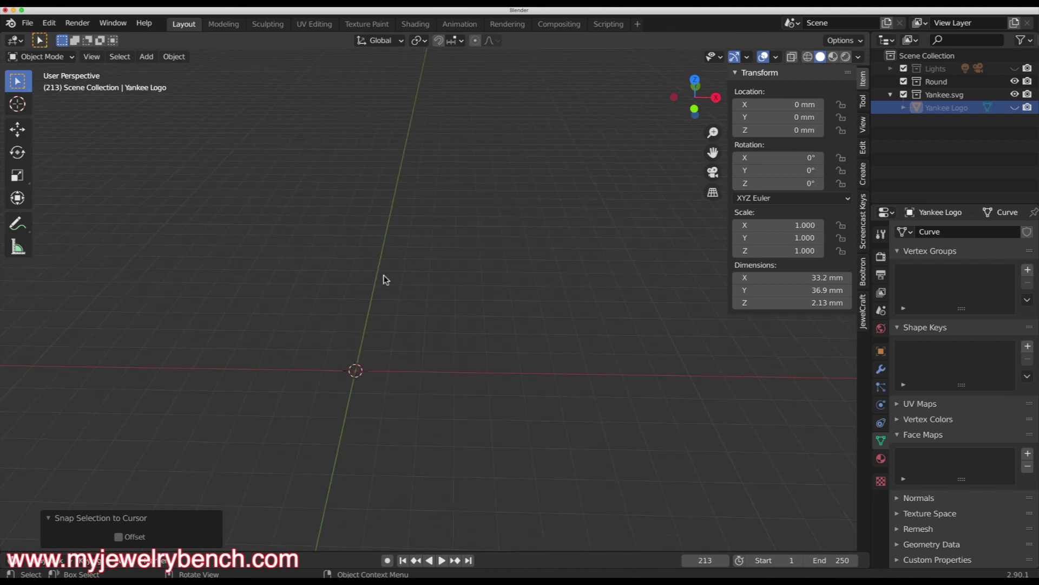
scroll(360, 417, "down", 3, "shift")
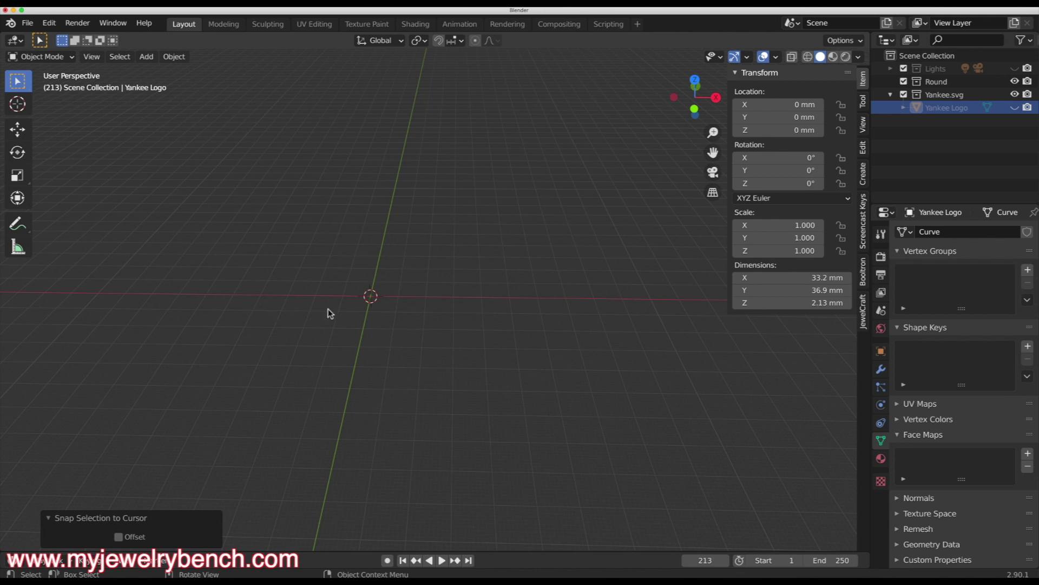
Step: Import the STL file baseball.STL from the SVG folder on the Desktop
left_click(27, 23)
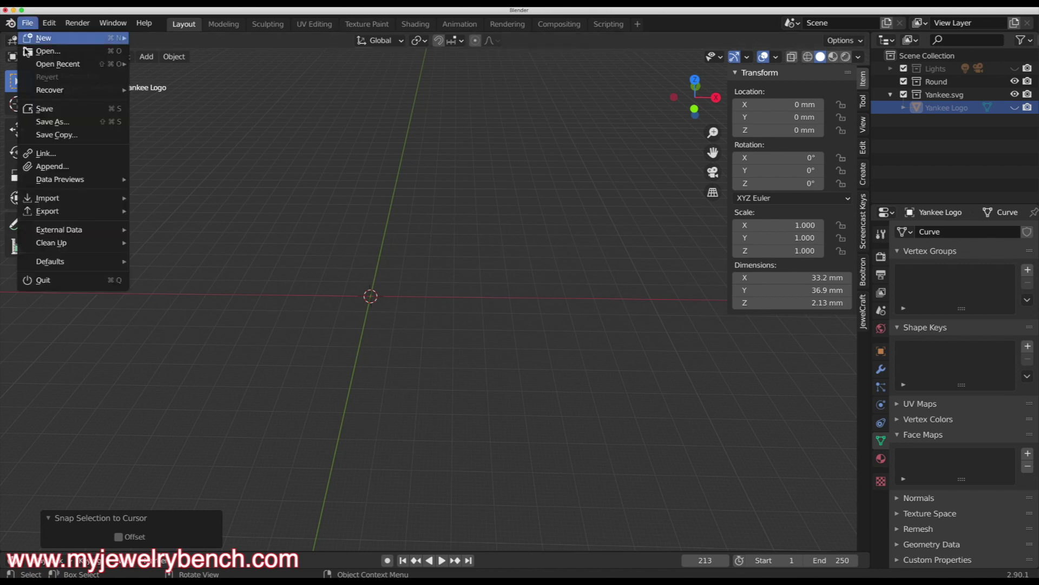
mouse_move(46, 199)
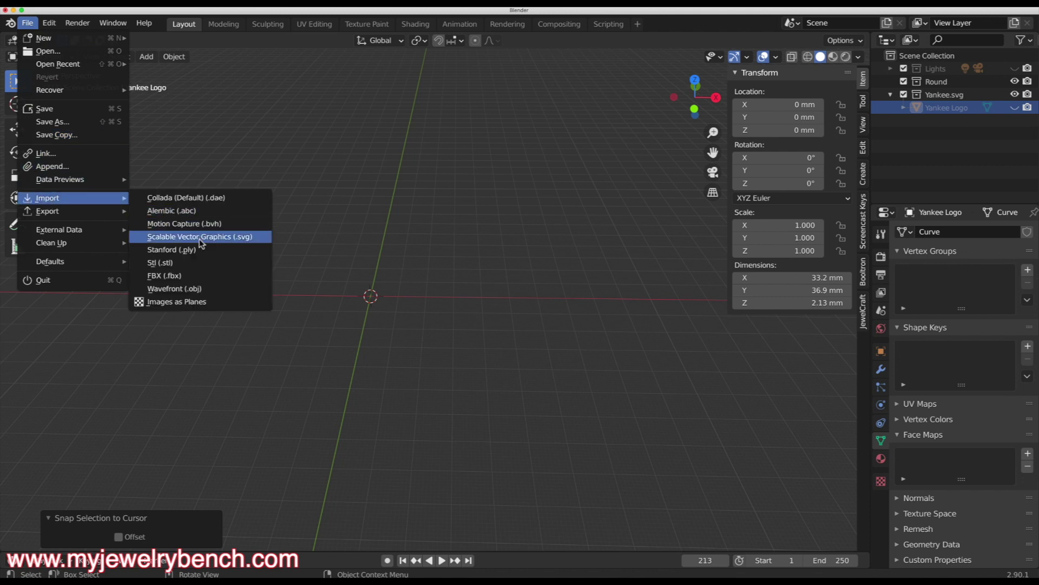
left_click(162, 263)
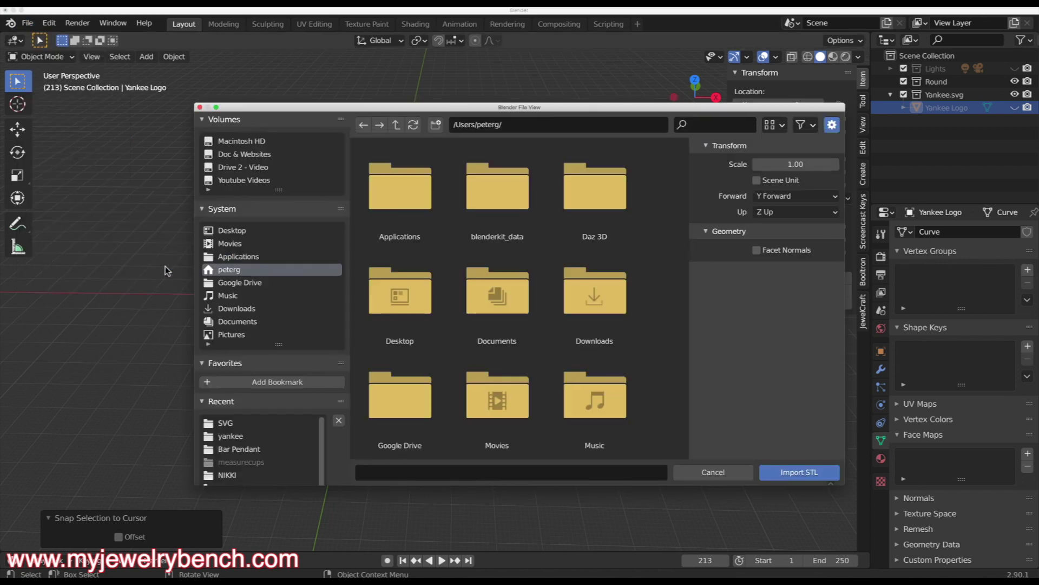
left_click(229, 231)
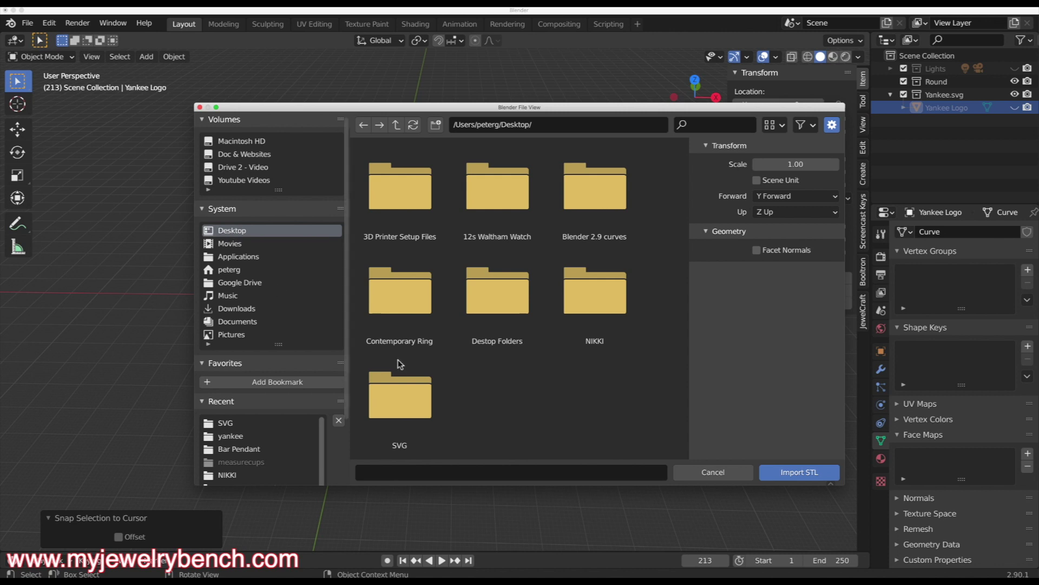
left_click(435, 403)
left_click(423, 218)
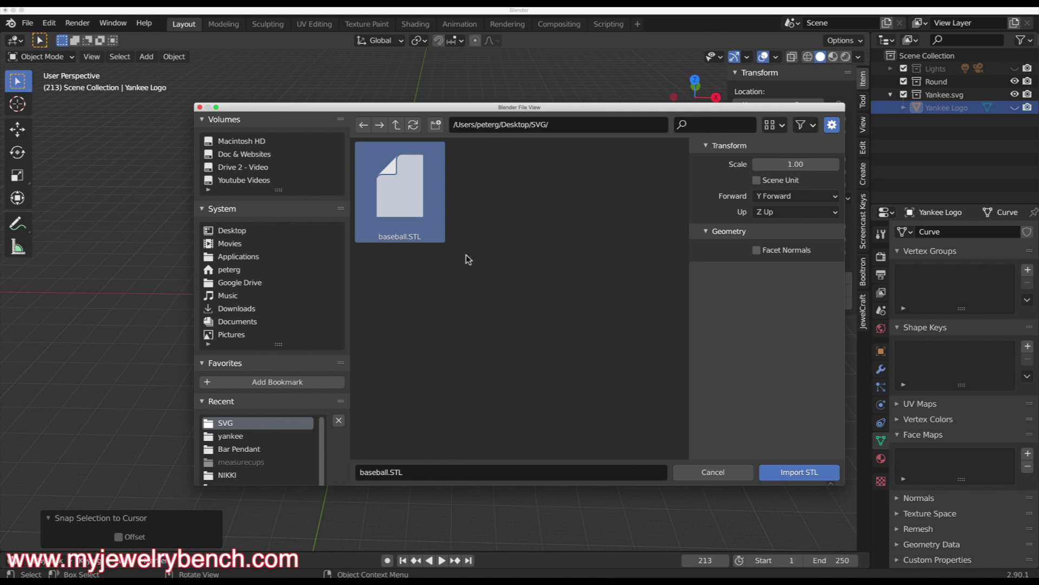
key("Return")
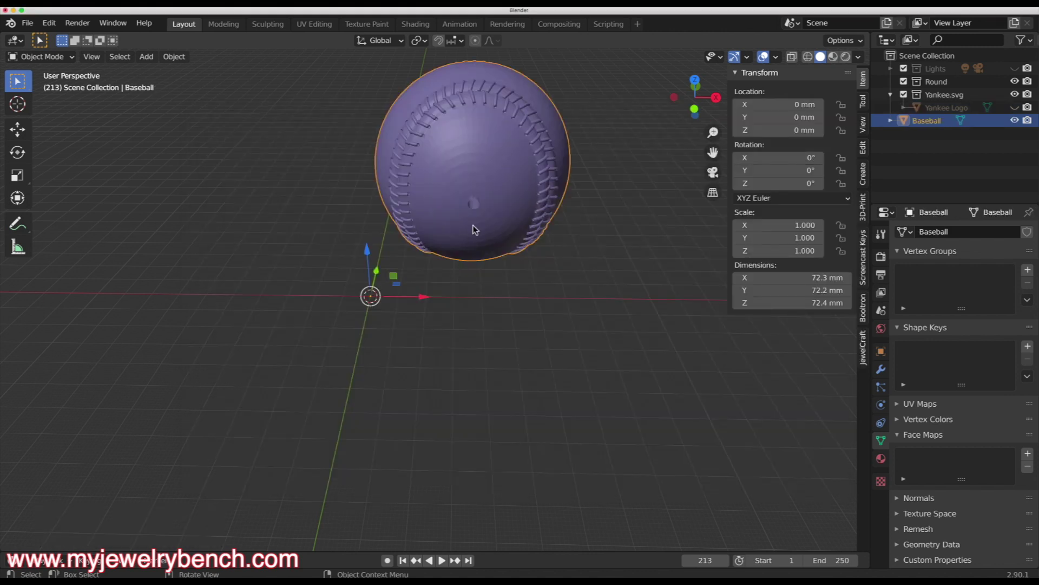
Step: Set the baseball's origin to its Center of Mass (Volume) and snap the ball to the 3D cursor at the world origin
key("Tab")
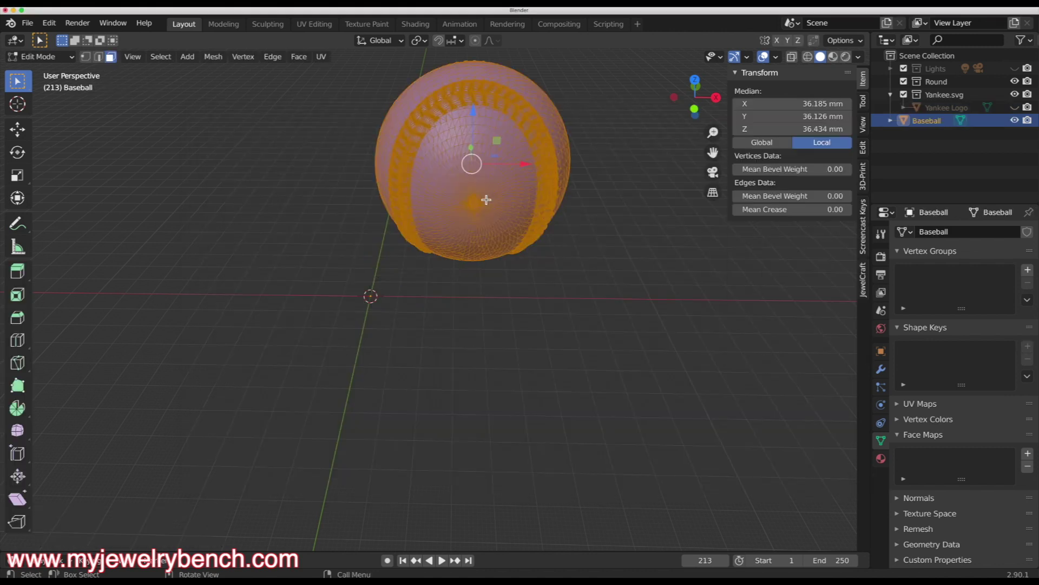
middle_click_drag(438, 306, 466, 282)
key("Tab")
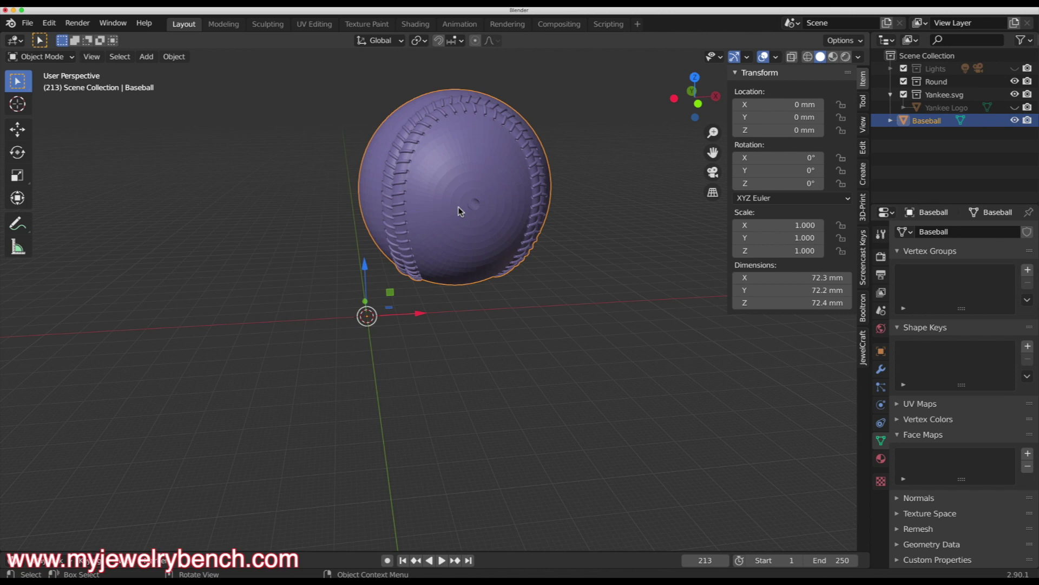
right_click(460, 193)
mouse_move(461, 193)
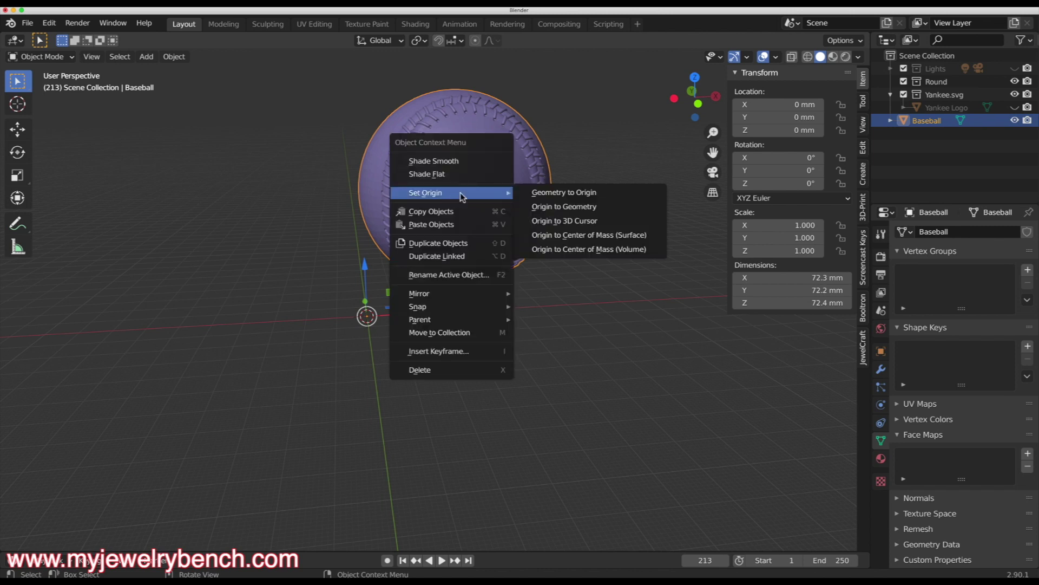
left_click(580, 250)
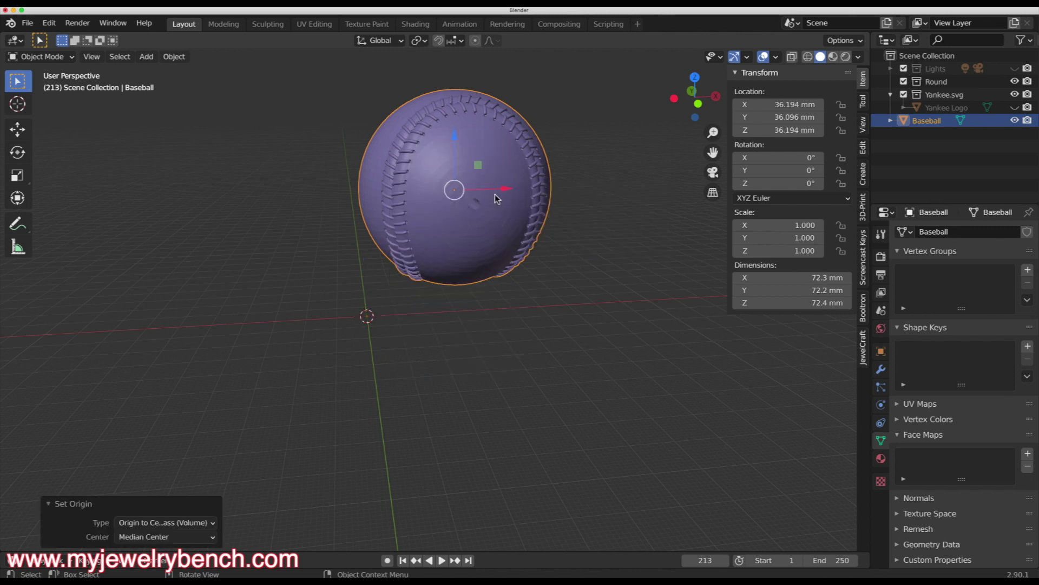
key("shift+s")
left_click(475, 144)
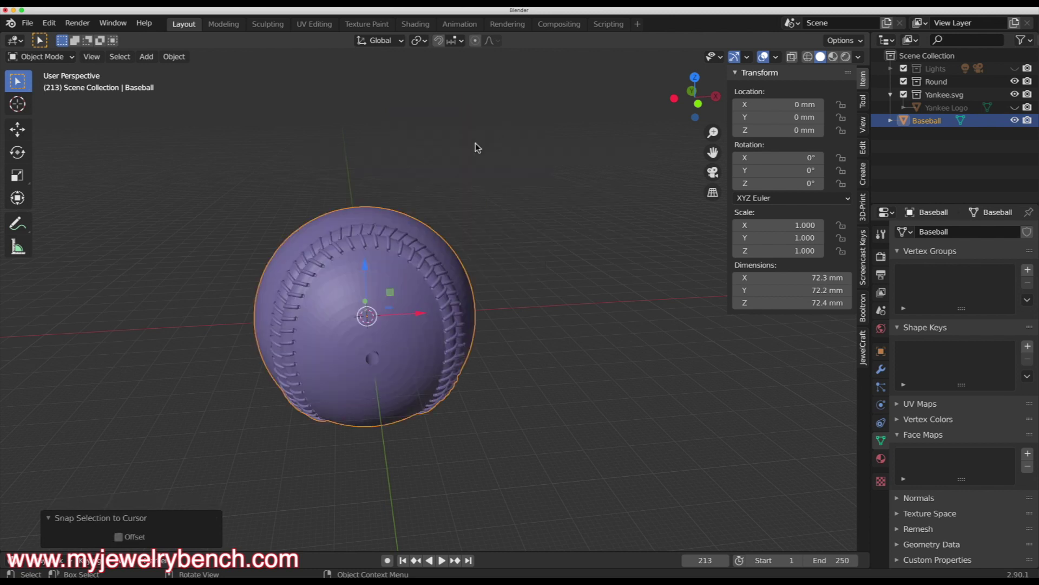
Step: Add a mesh cube at the world origin and scale it uniformly to about 87.3 mm per side, enclosing the baseball
key("KP_1")
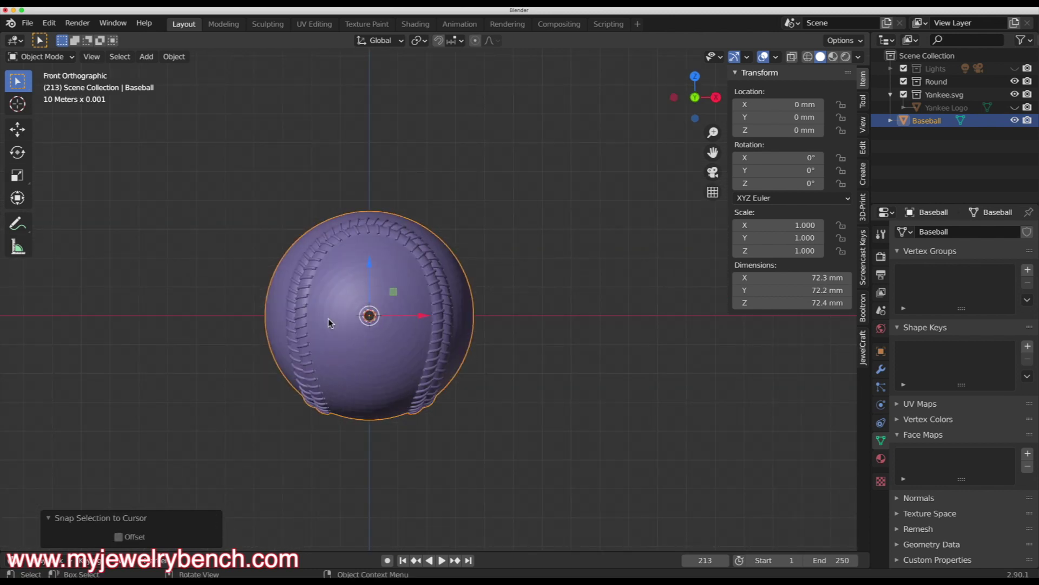
key("KP_3")
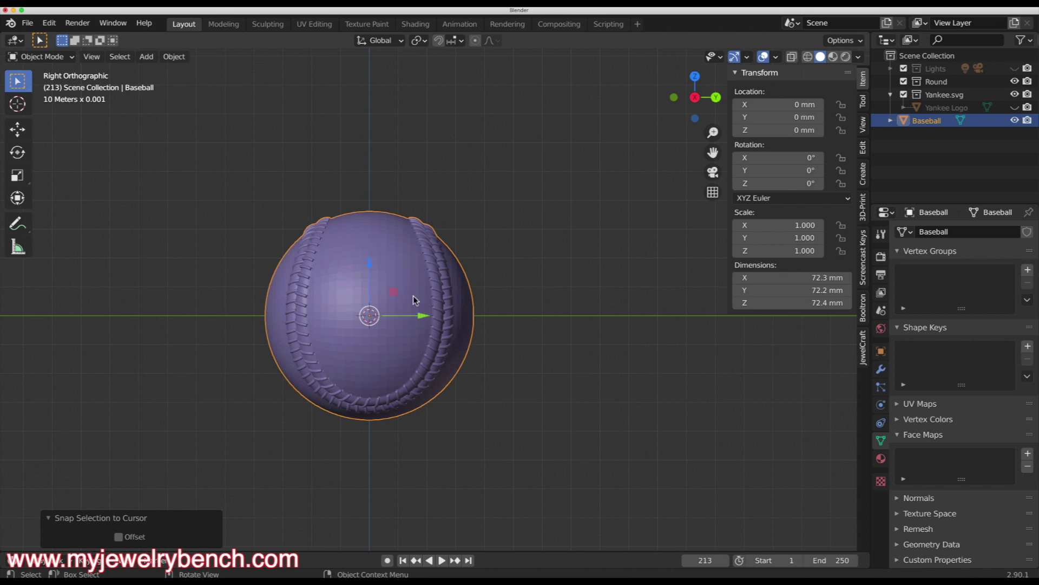
middle_click_drag(413, 296, 509, 333)
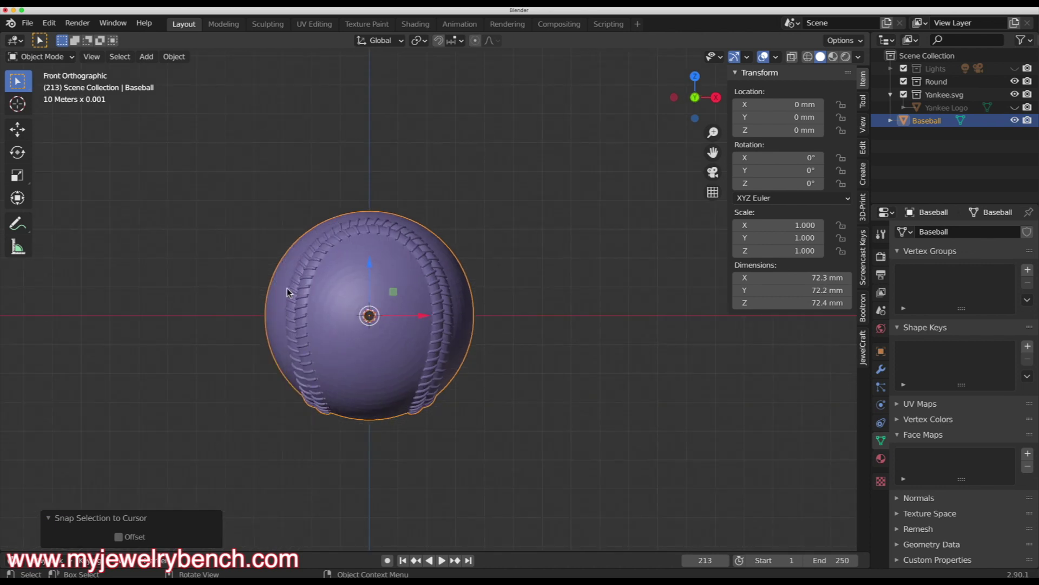
key("shift+a")
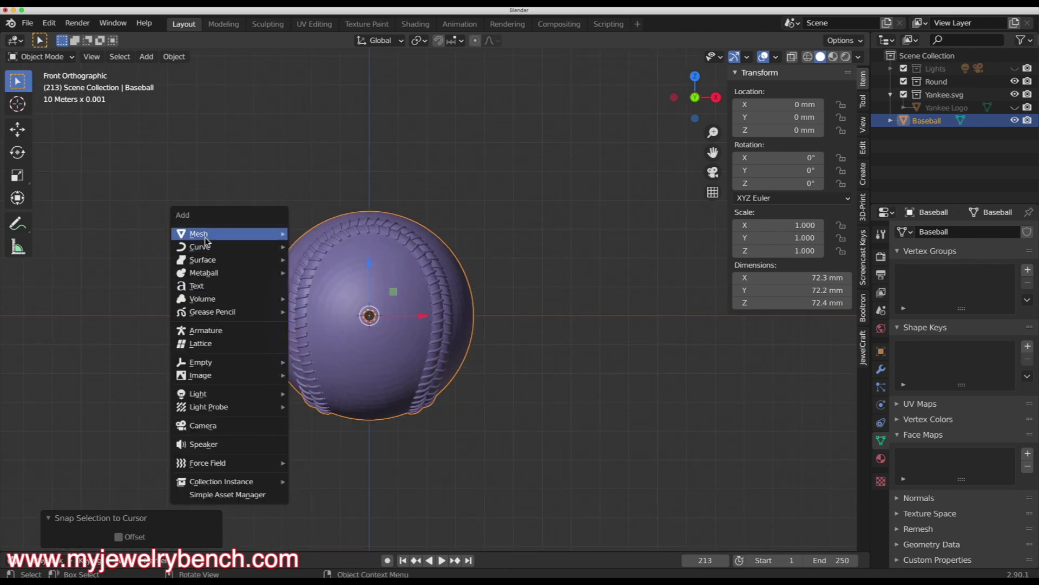
mouse_move(207, 236)
left_click(324, 247)
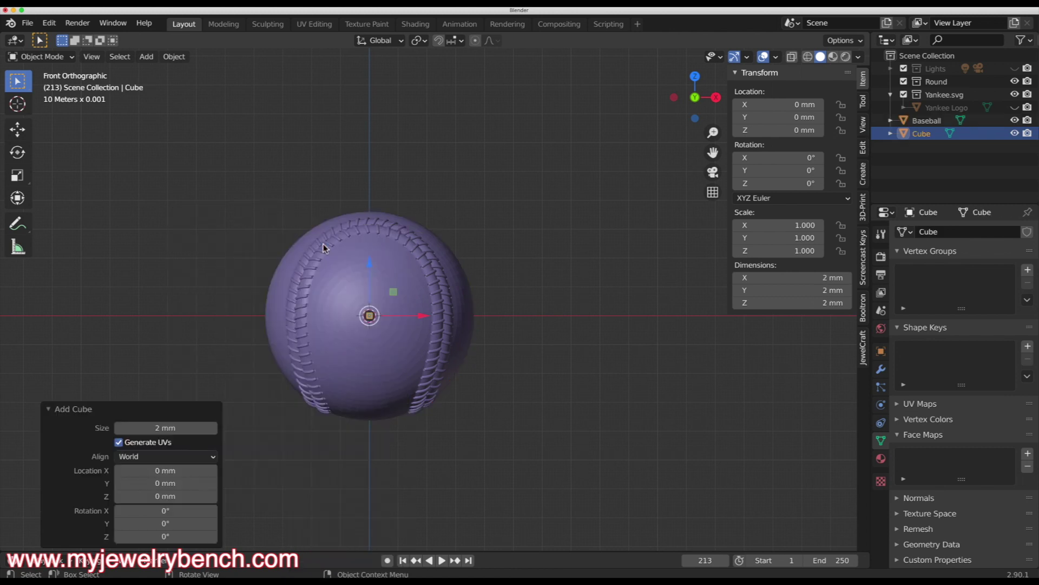
key("s")
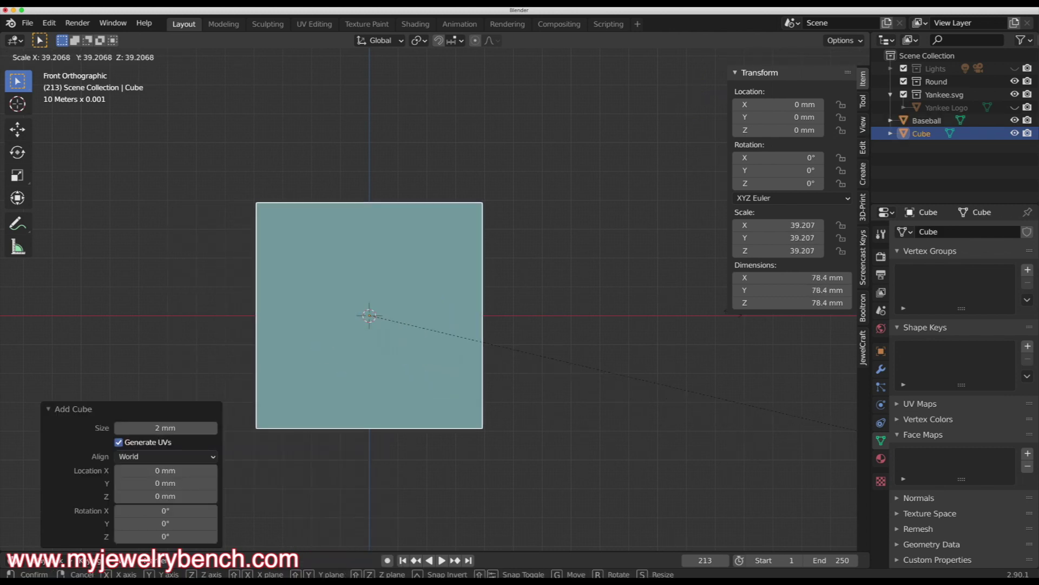
key("Return")
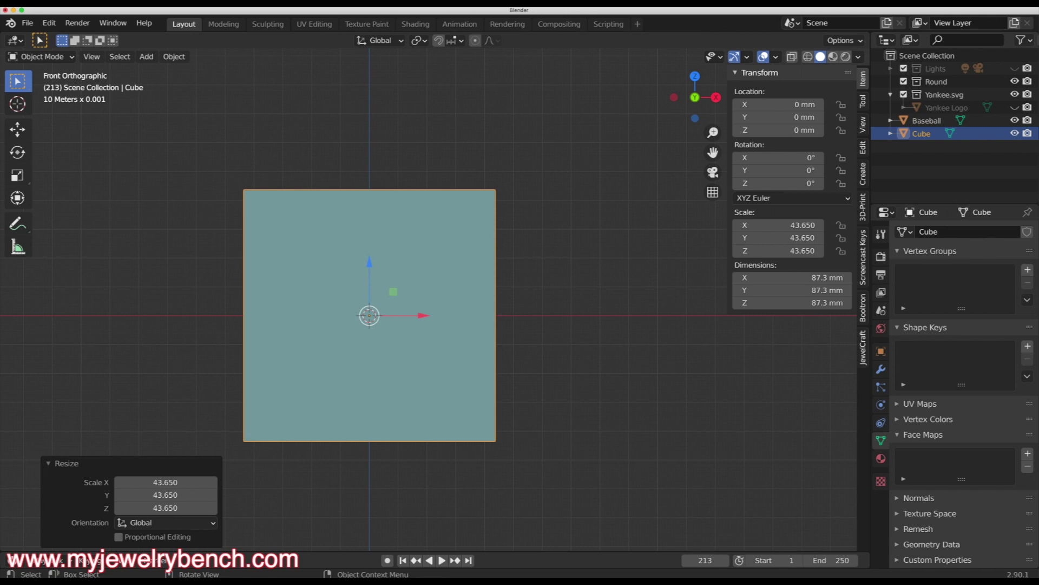
Step: Move the cube about -34.79 mm along X, leaving less than half of the baseball exposed
key("g")
key("x")
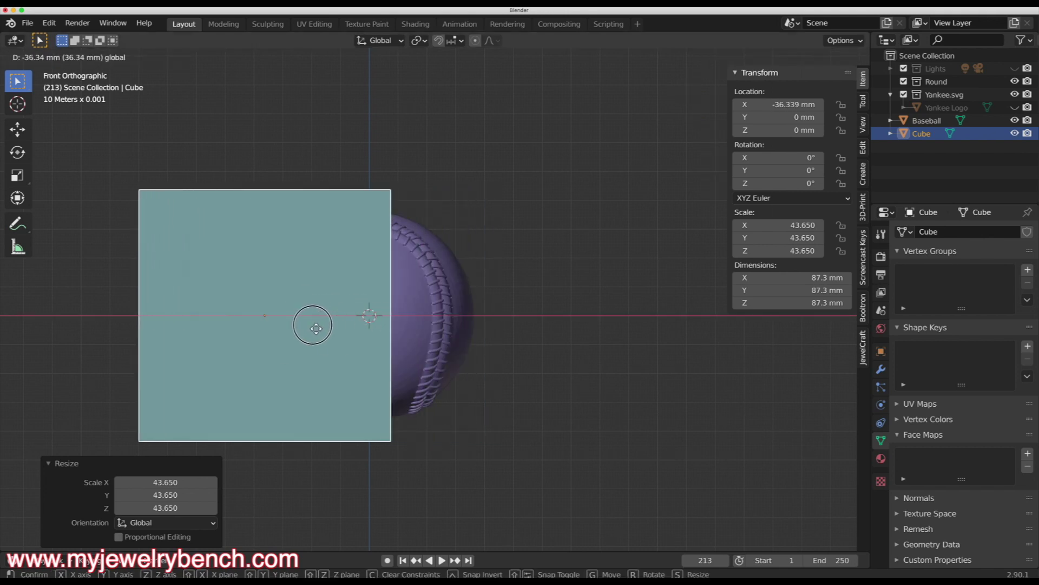
left_click(323, 329)
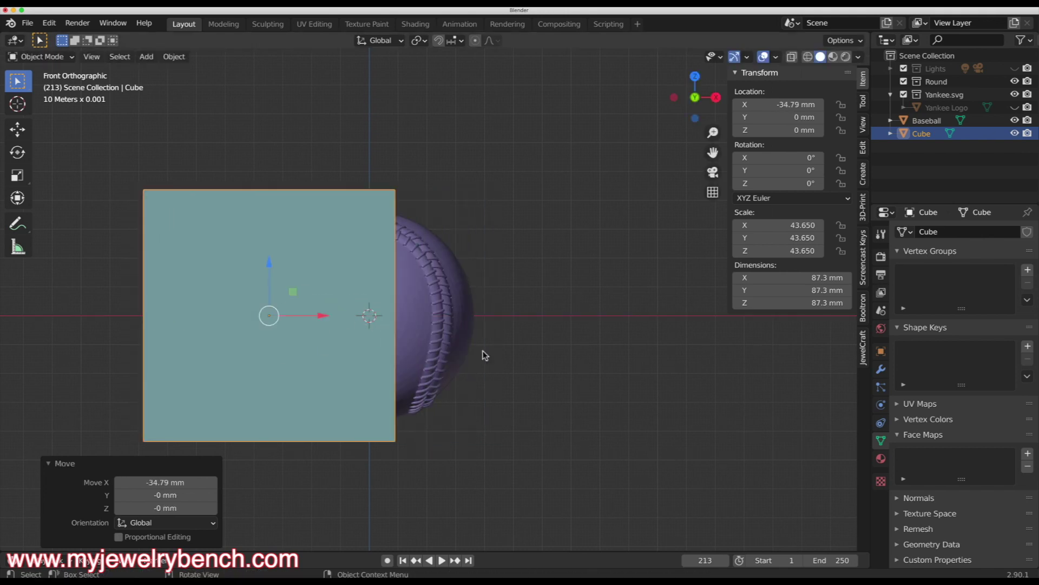
Step: Subtract the cube from the baseball with Booltron's destructive Difference, keeping the baseball as the active object
middle_click_drag(486, 355, 524, 382)
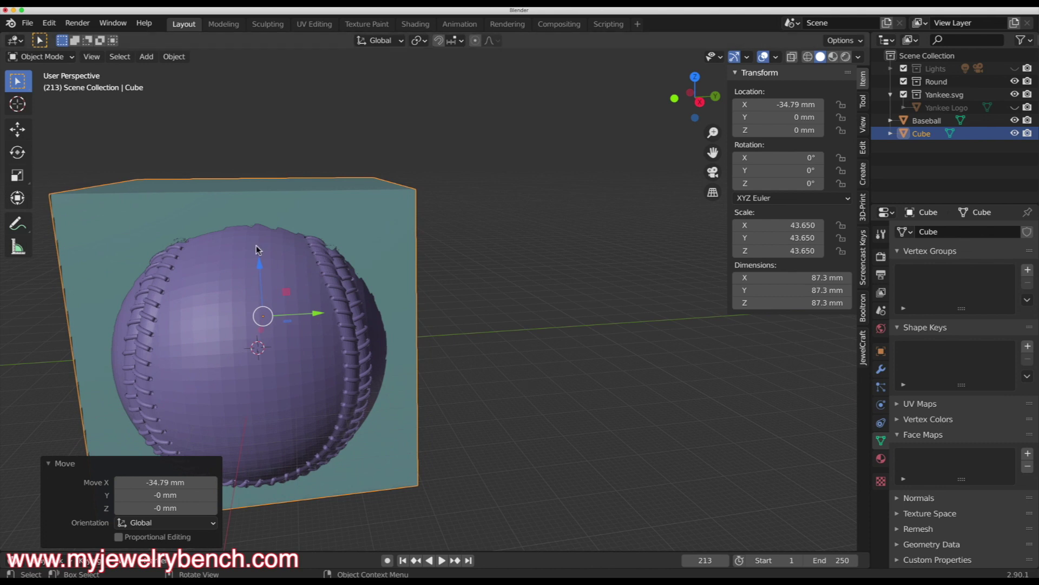
middle_click_drag(373, 271, 438, 268)
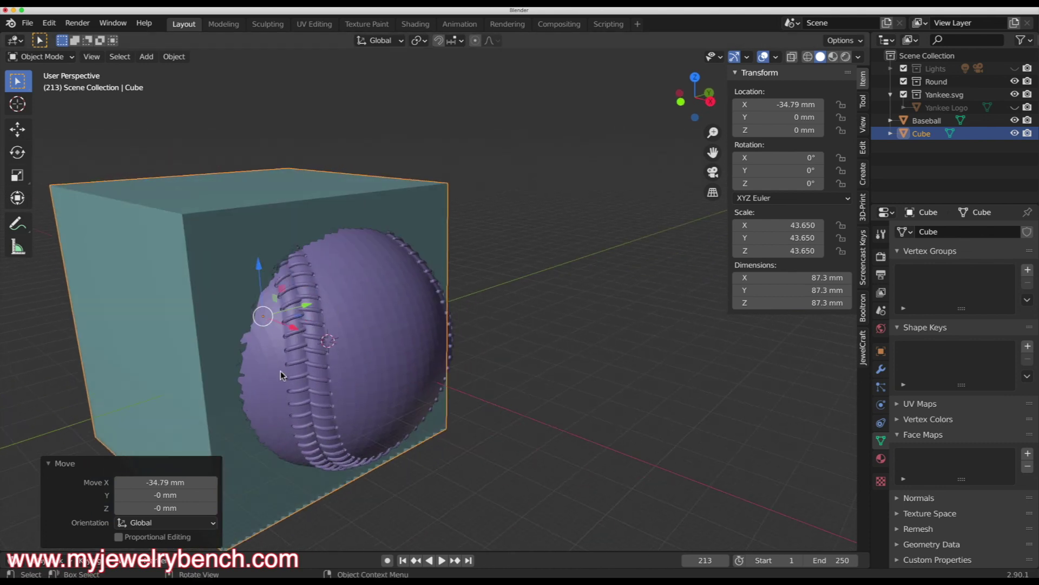
middle_click_drag(281, 372, 417, 342)
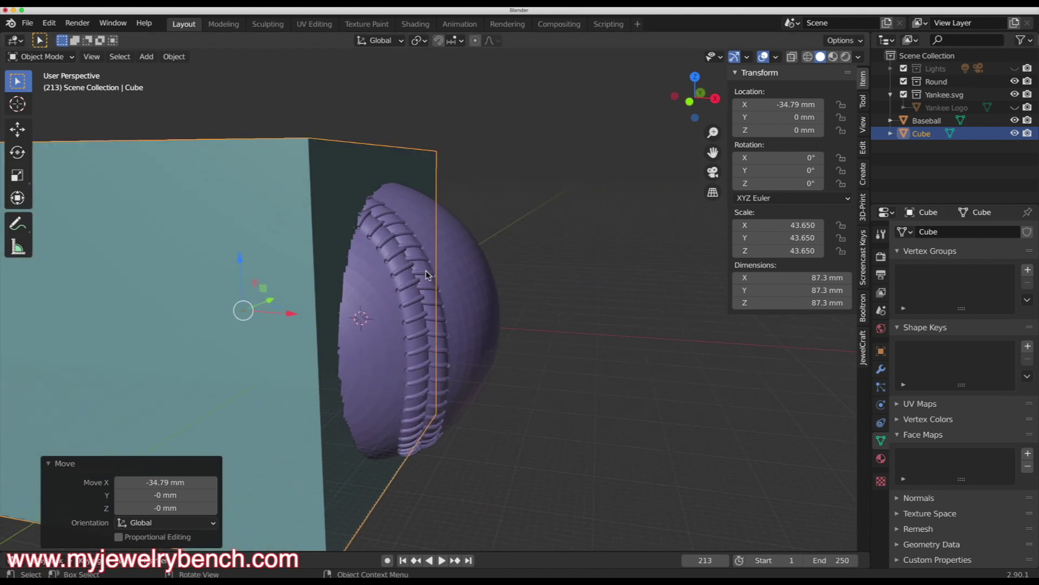
left_click(470, 303, "shift")
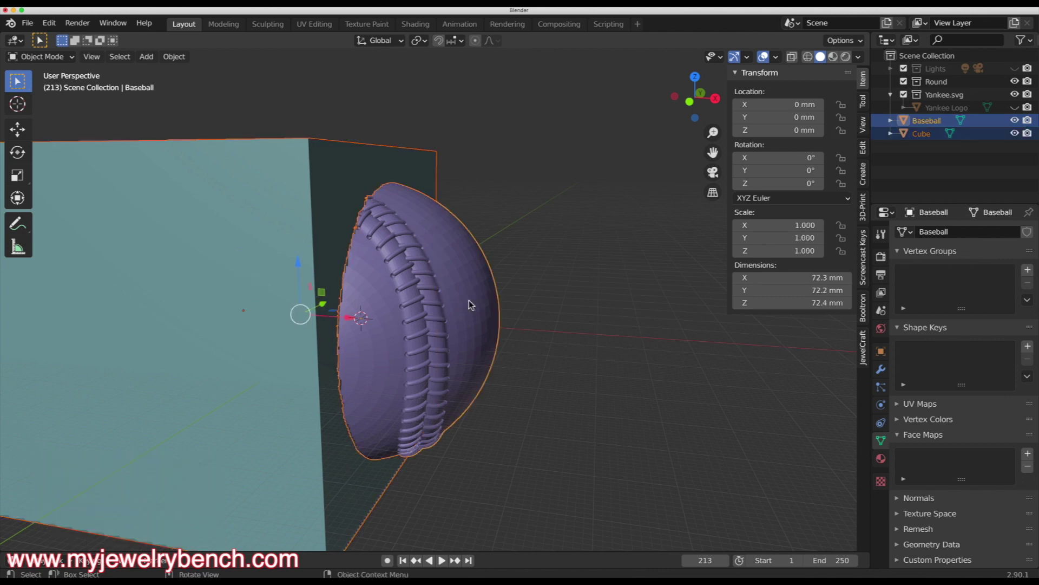
left_click(867, 310)
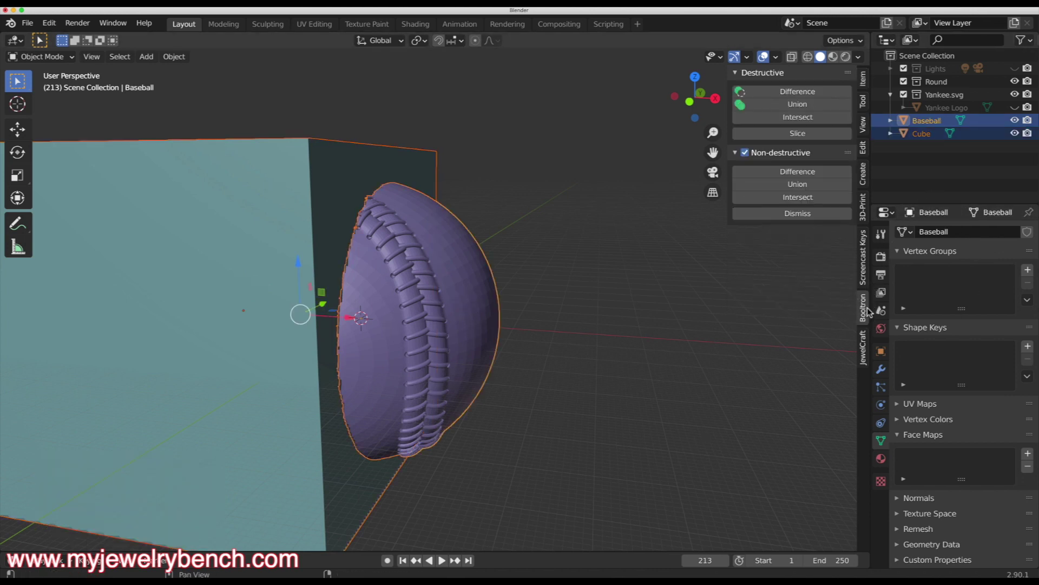
left_click(791, 93)
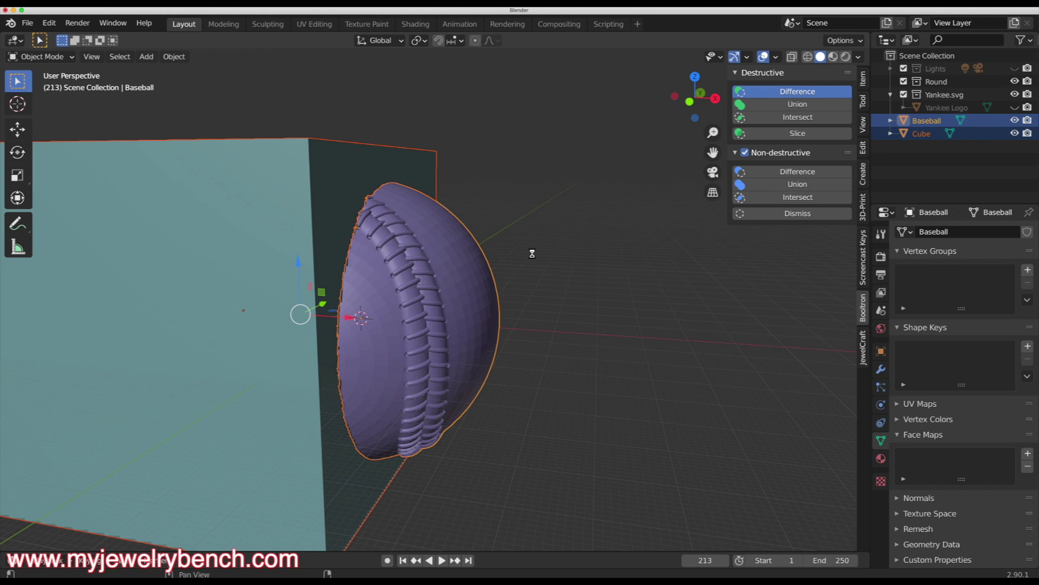
Step: Add a UV sphere with 32 segments and 16 rings at the world origin and scale it uniformly by about 28.96
middle_click_drag(450, 265, 463, 318)
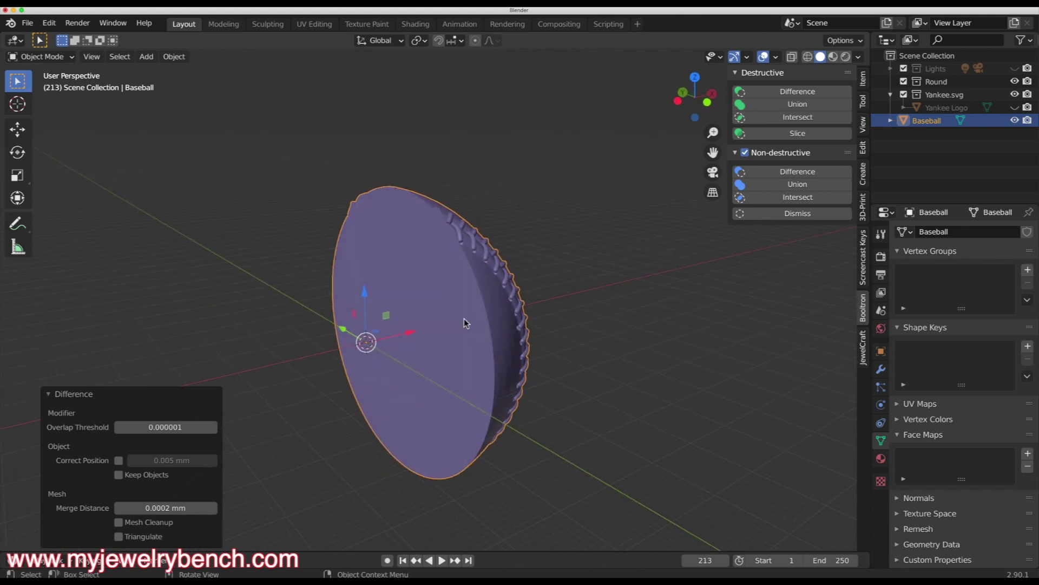
middle_click_drag(398, 357, 462, 364)
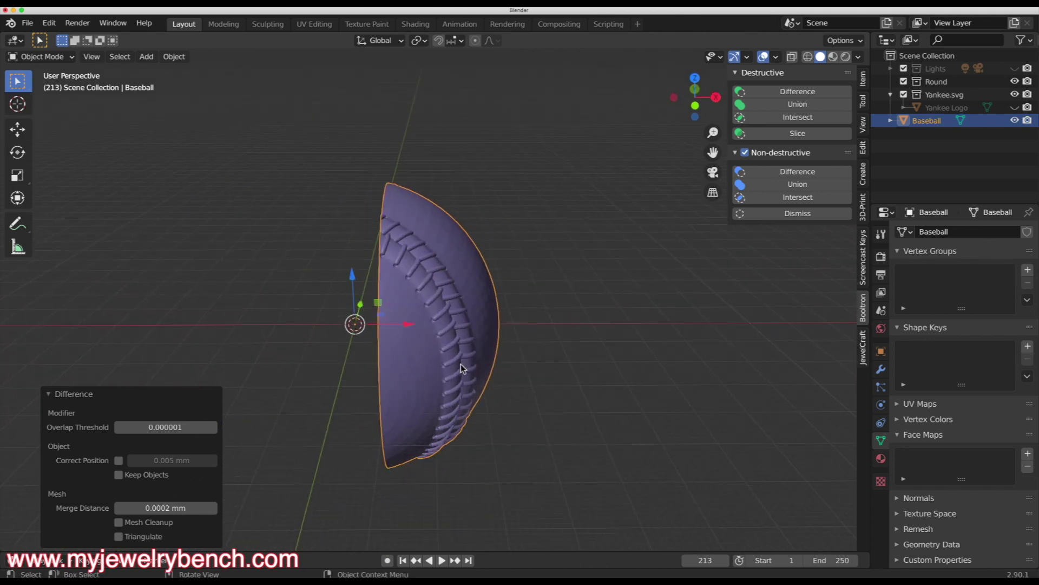
middle_click_drag(440, 274, 395, 323)
key("shift+a")
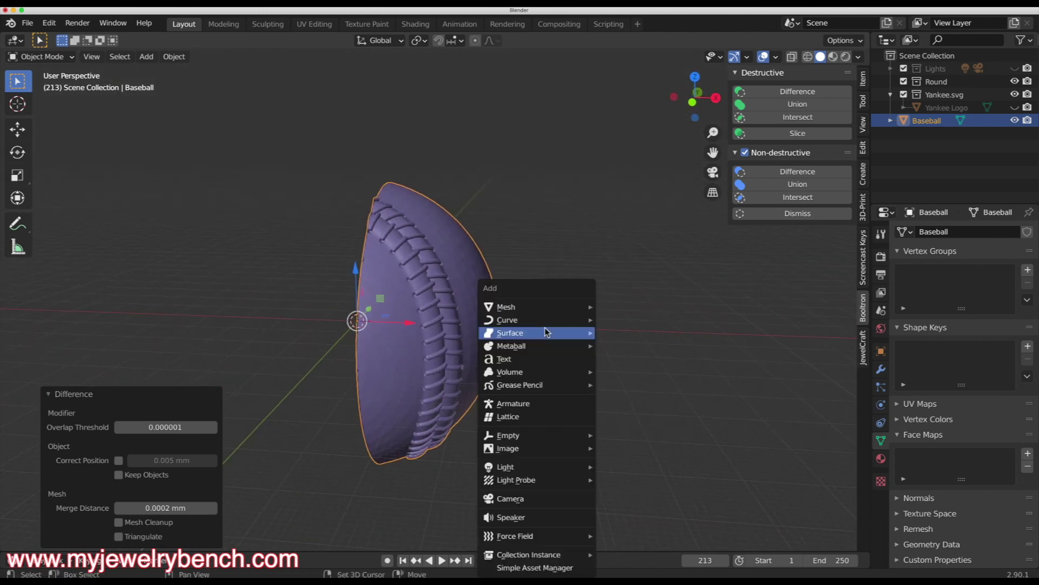
mouse_move(511, 304)
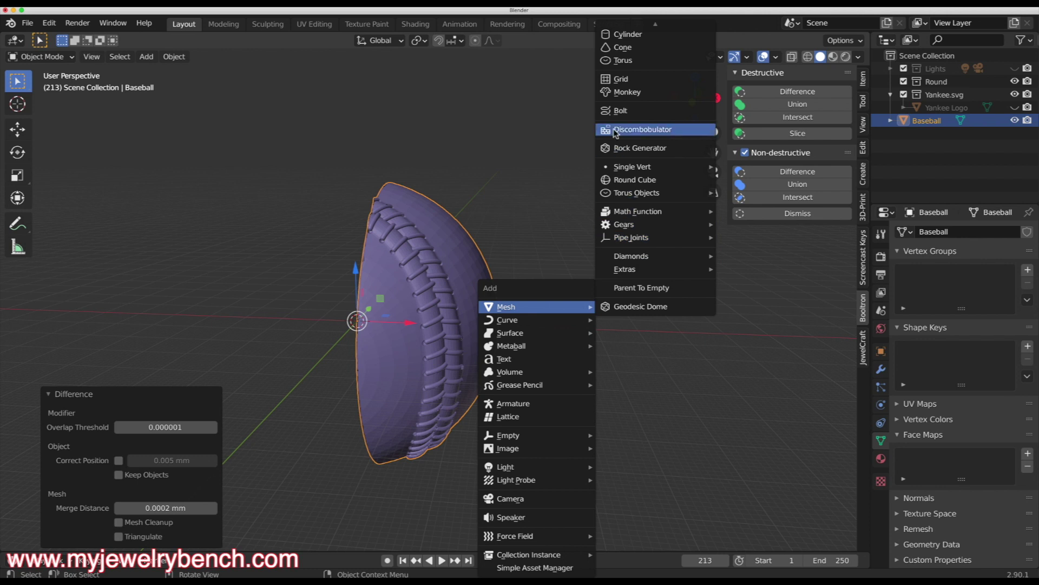
mouse_move(638, 29)
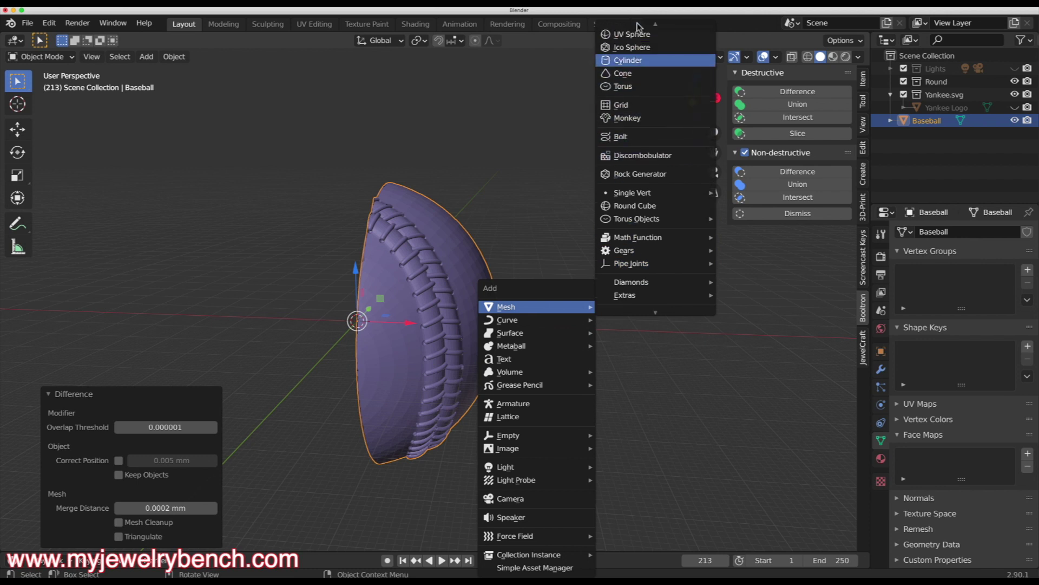
left_click(632, 68)
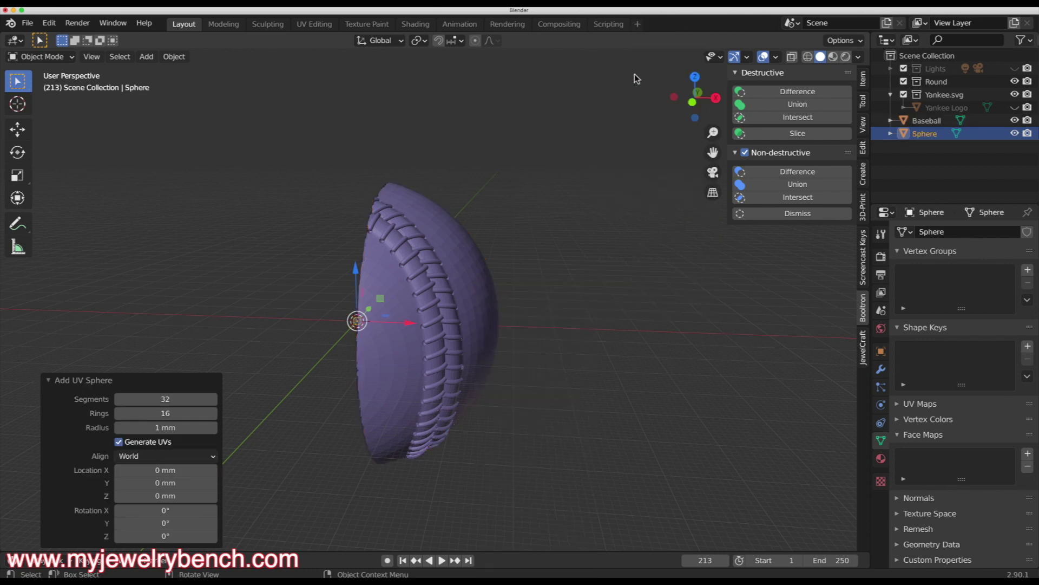
key("s")
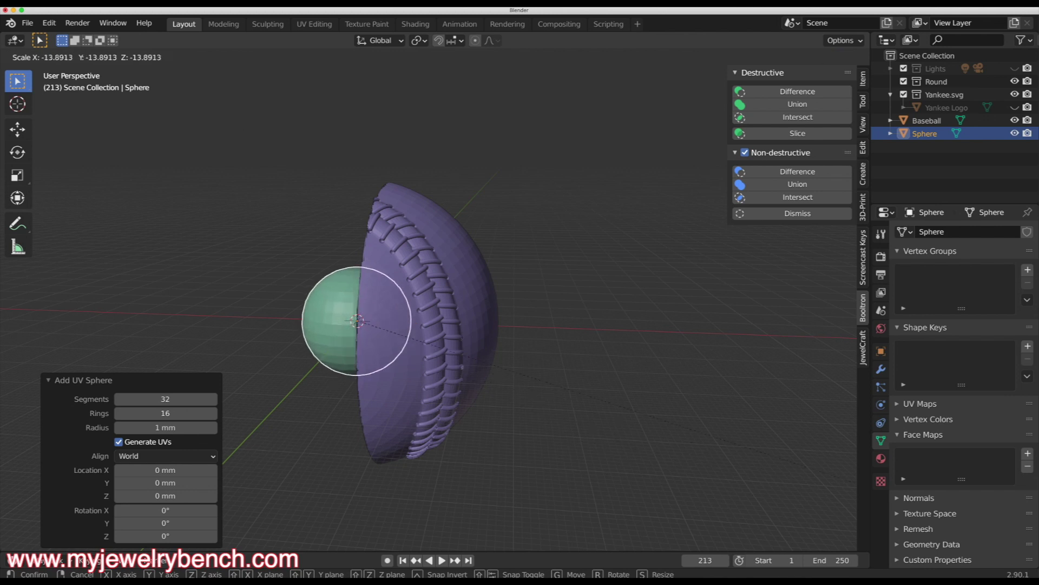
left_click(265, 401)
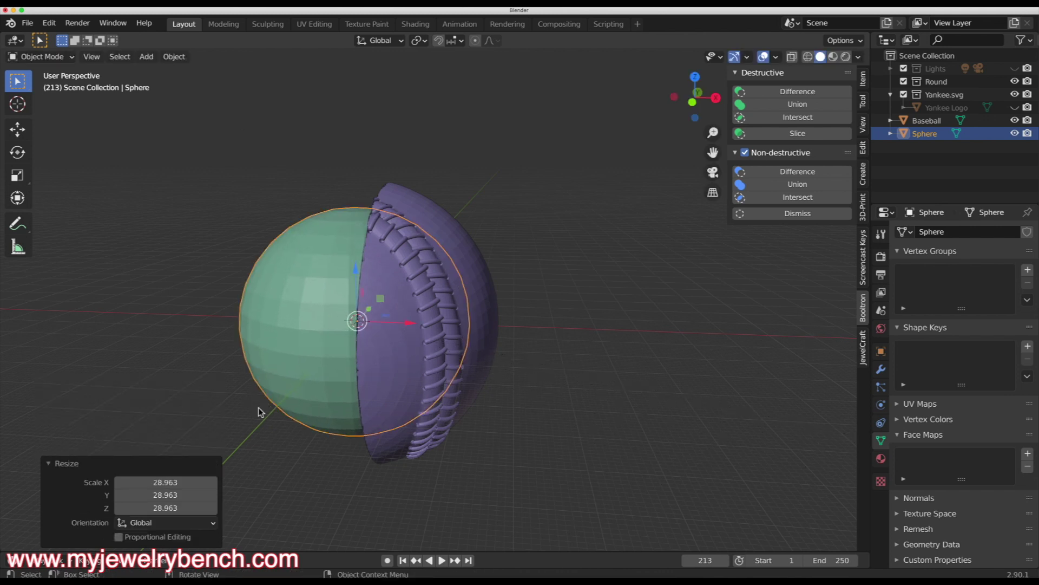
key("KP_1")
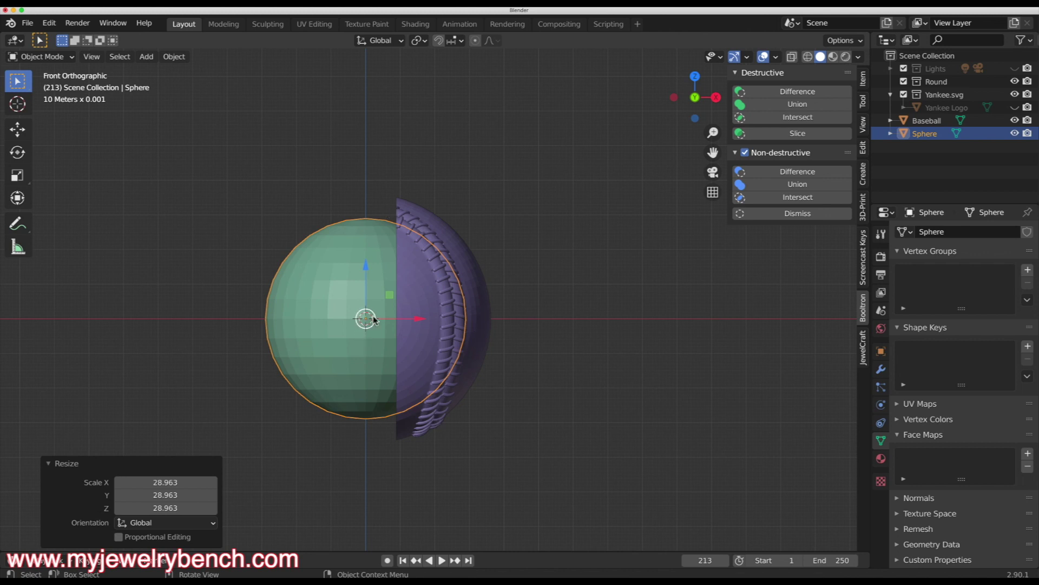
Step: Move the UV sphere about 0.7 mm along X and subtract it from the baseball with Booltron's destructive Difference
key("g")
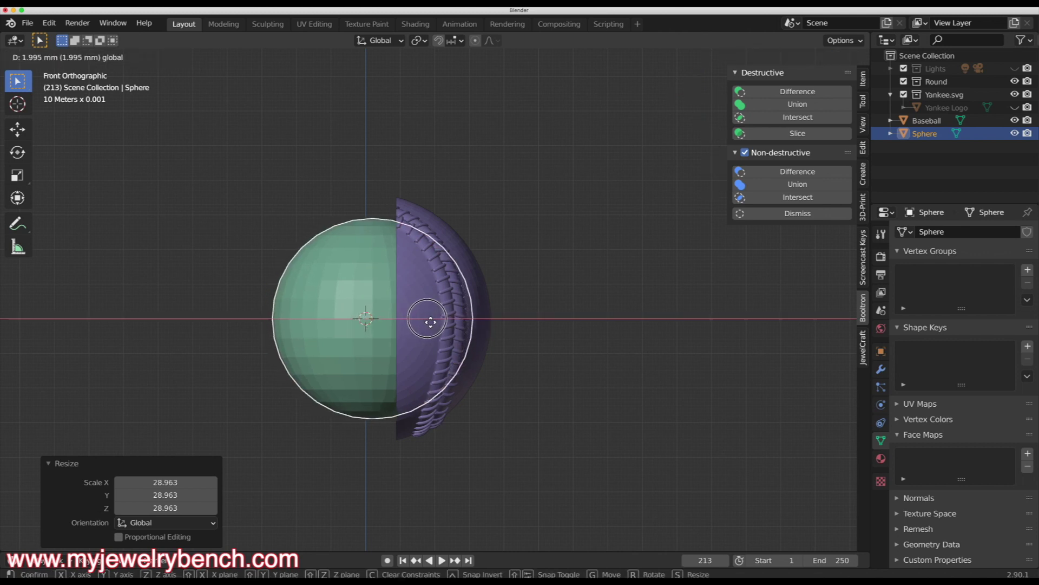
left_click(424, 317)
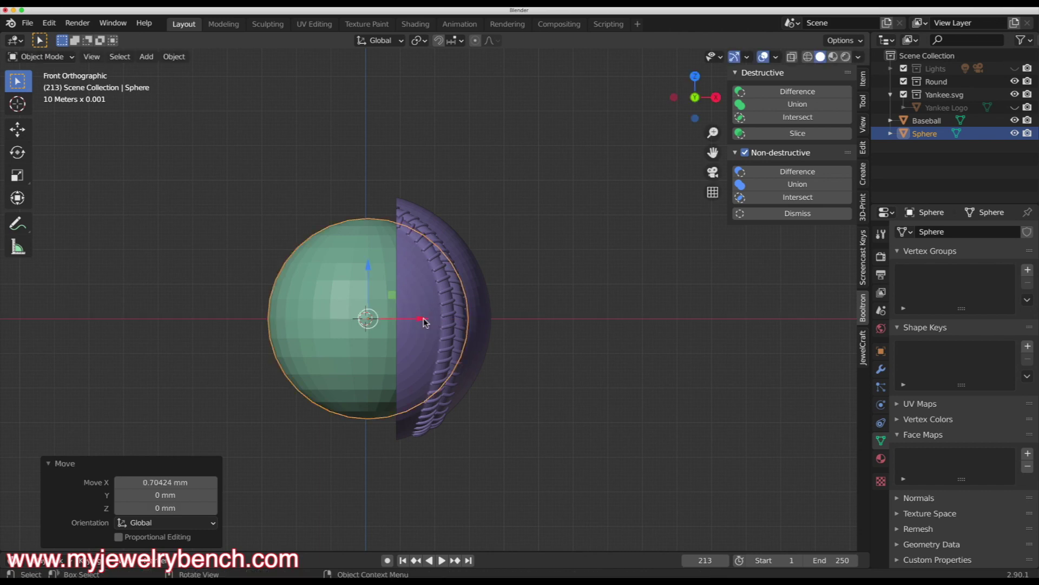
middle_click_drag(423, 317, 370, 339)
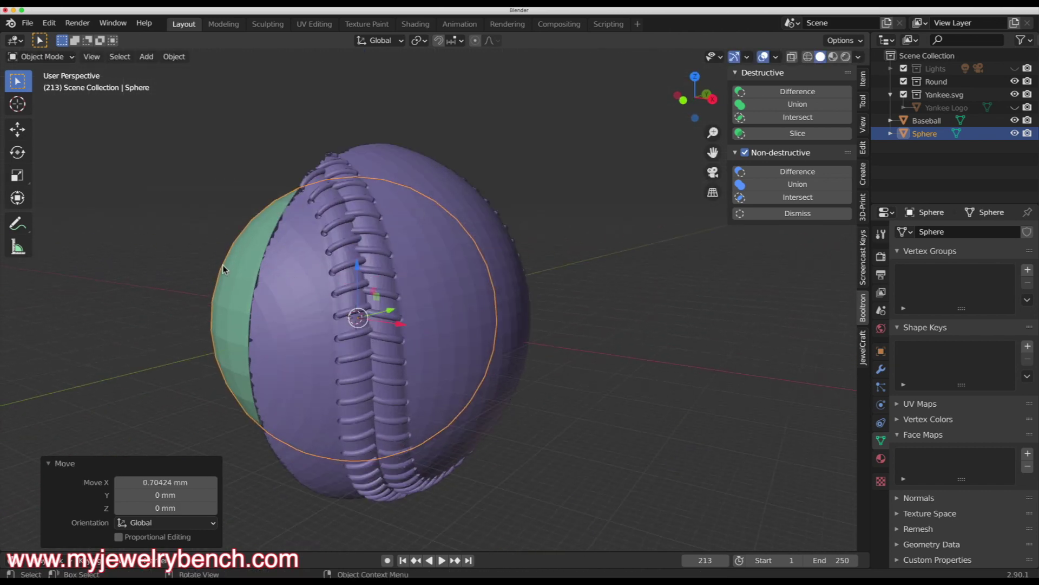
left_click(441, 178, "shift")
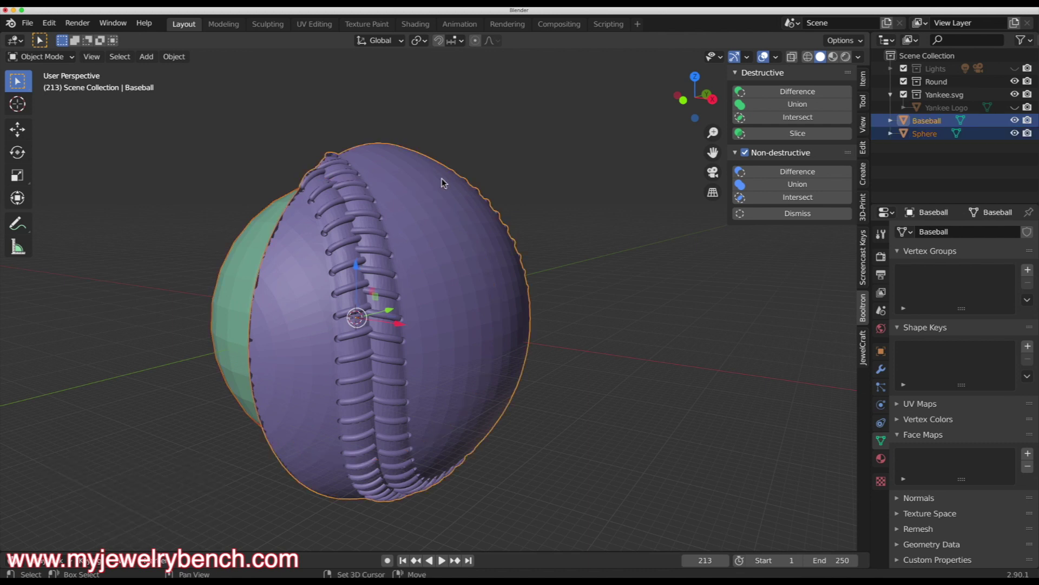
left_click(805, 92)
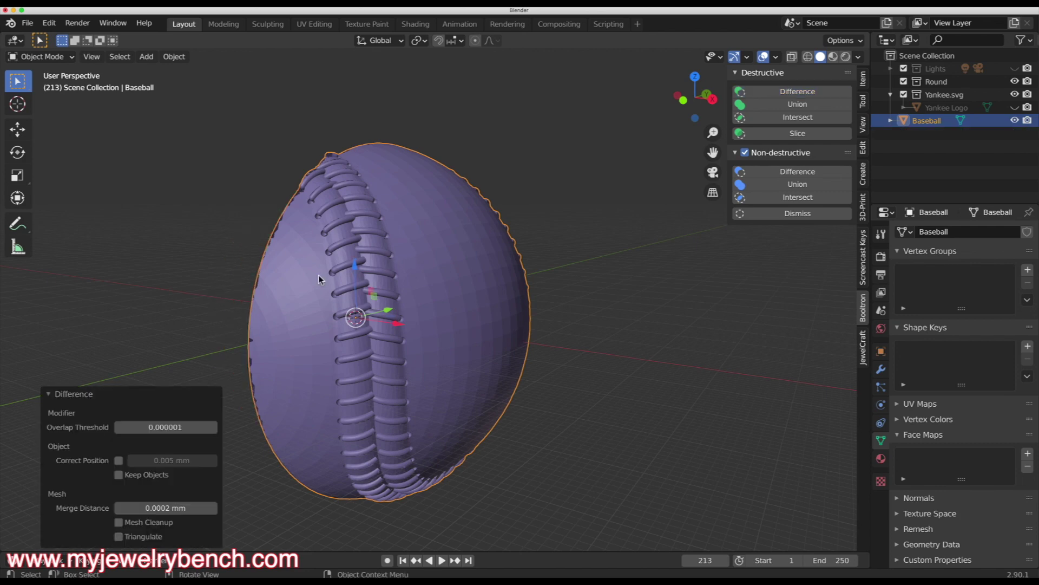
middle_click_drag(318, 275, 507, 266)
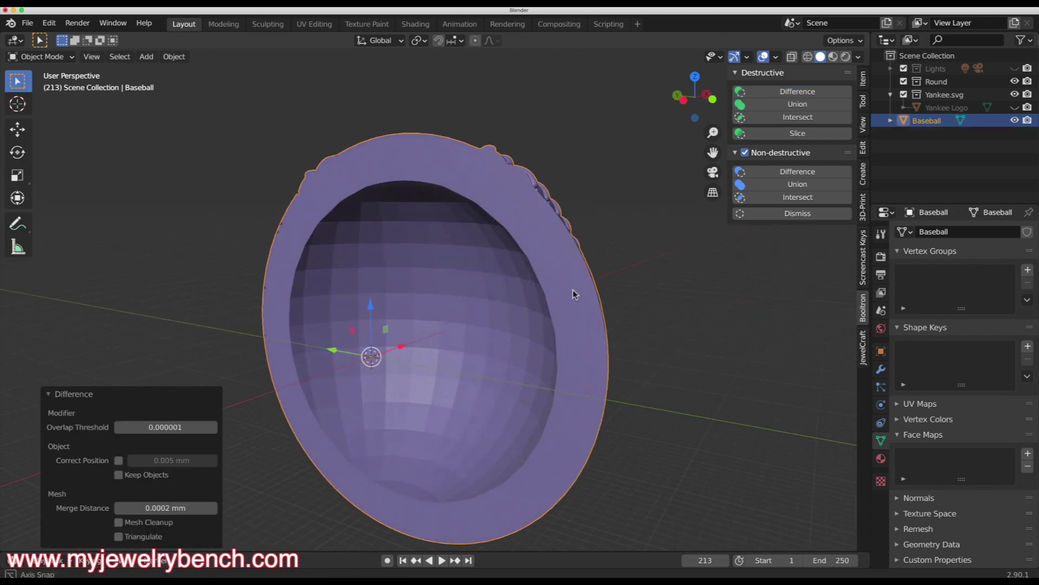
middle_click_drag(573, 290, 421, 249)
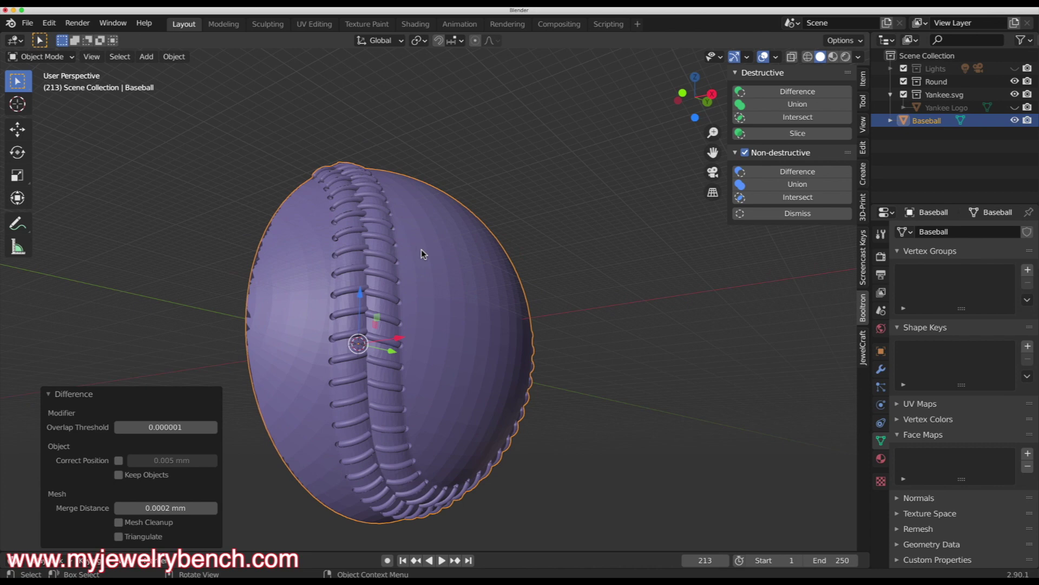
Step: Set the baseball's origin to its Center of Mass (Volume) and snap the baseball to the 3D cursor at the world origin
key("KP_3")
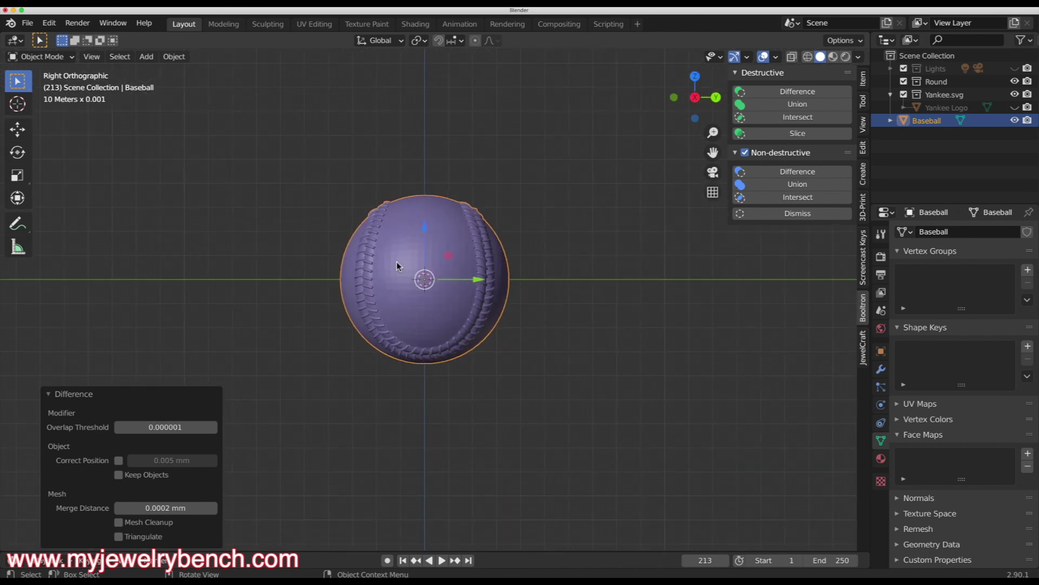
key("KP_1")
scroll(412, 268, "up", 4)
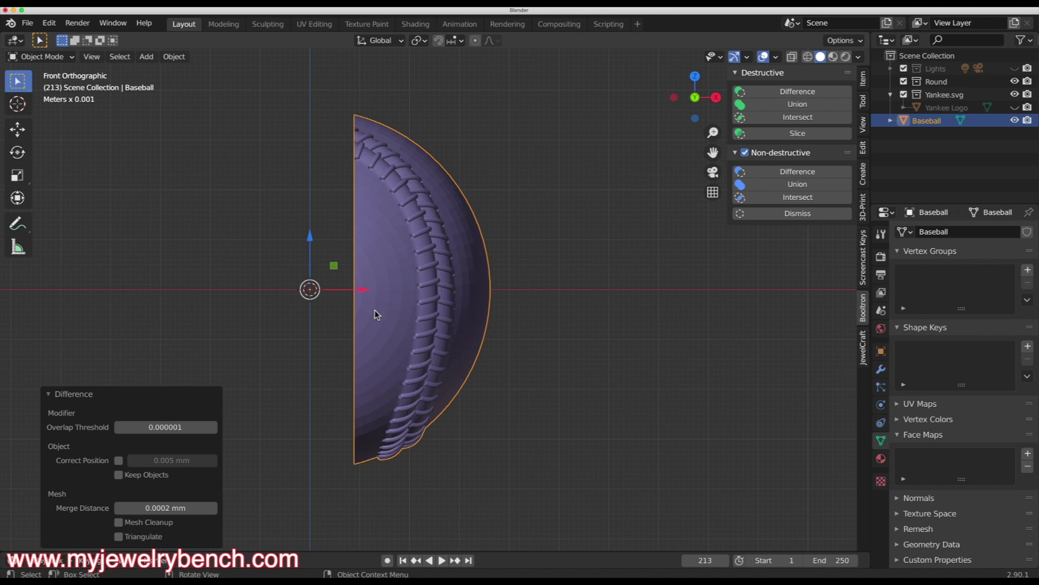
right_click(433, 286)
mouse_move(433, 287)
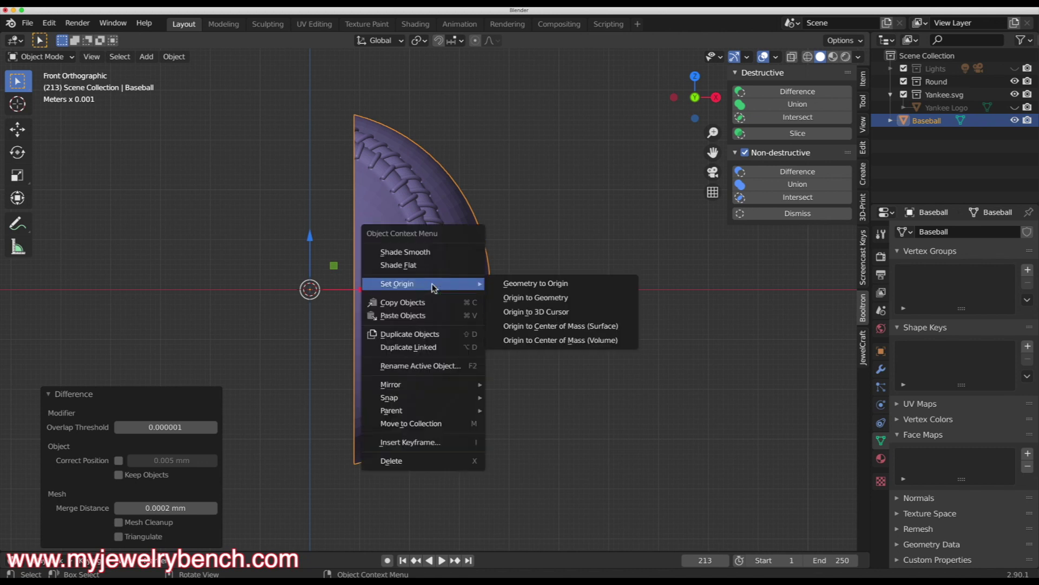
left_click(563, 340)
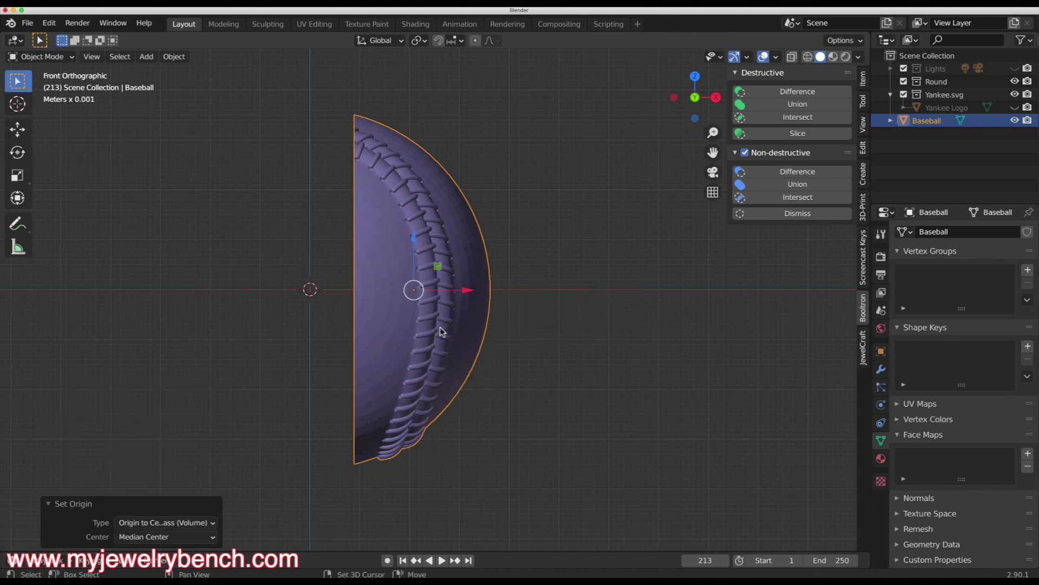
key("shift+s")
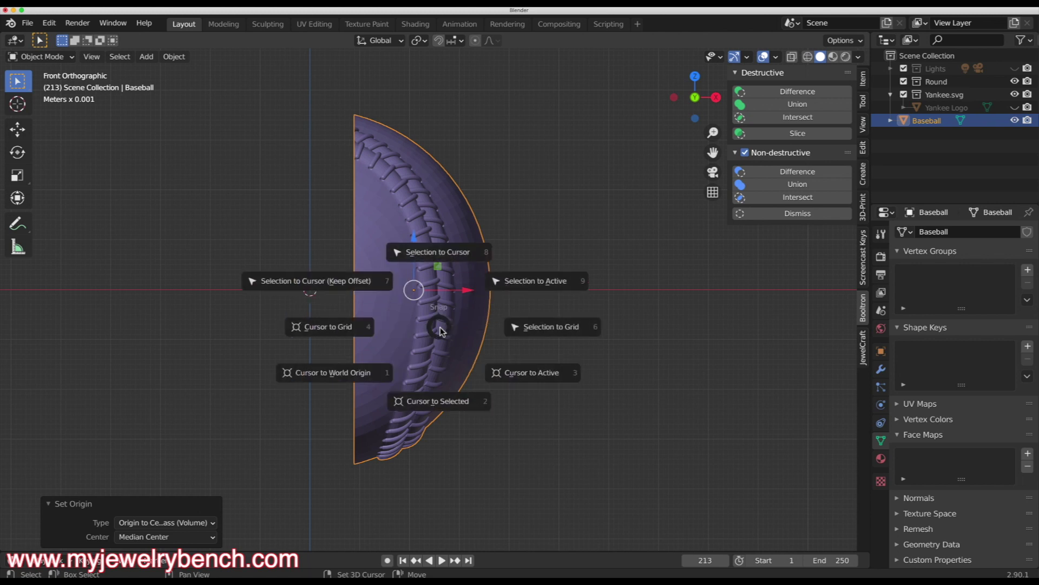
left_click(447, 254)
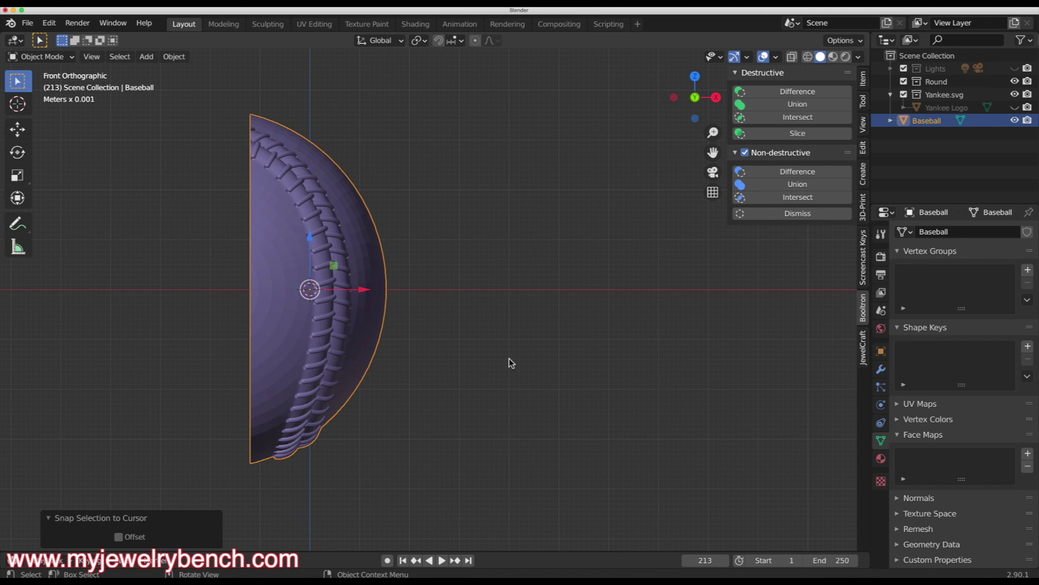
Step: Apply the rotation and scale transforms to the hollowed baseball
left_click(294, 214)
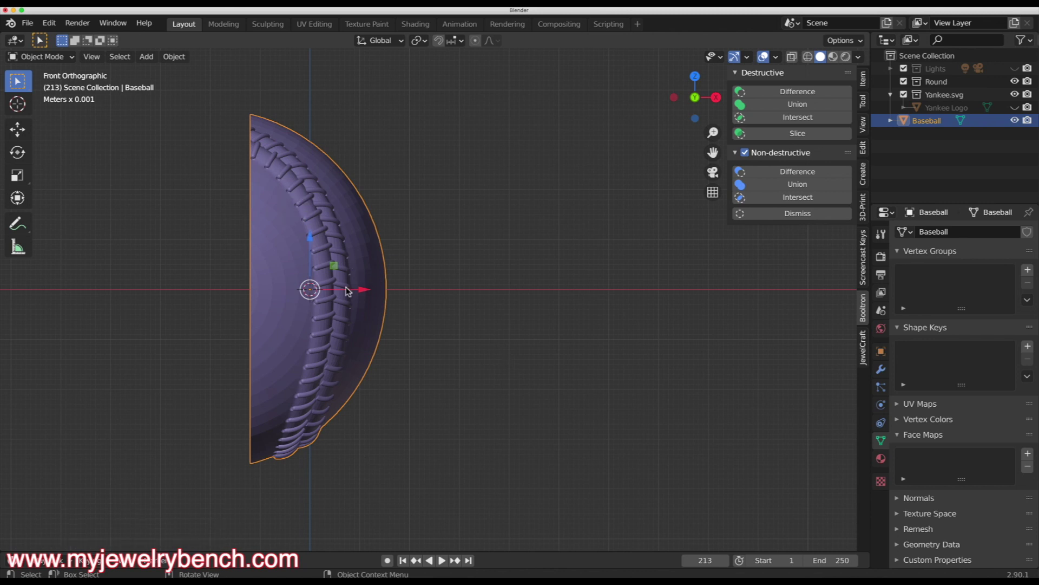
key("ctrl+a")
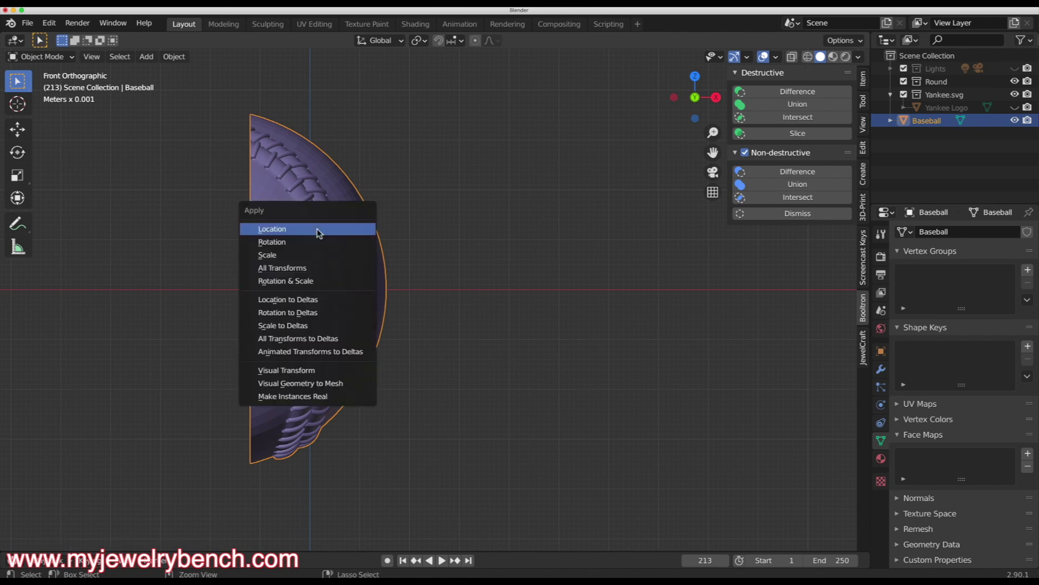
left_click(309, 280)
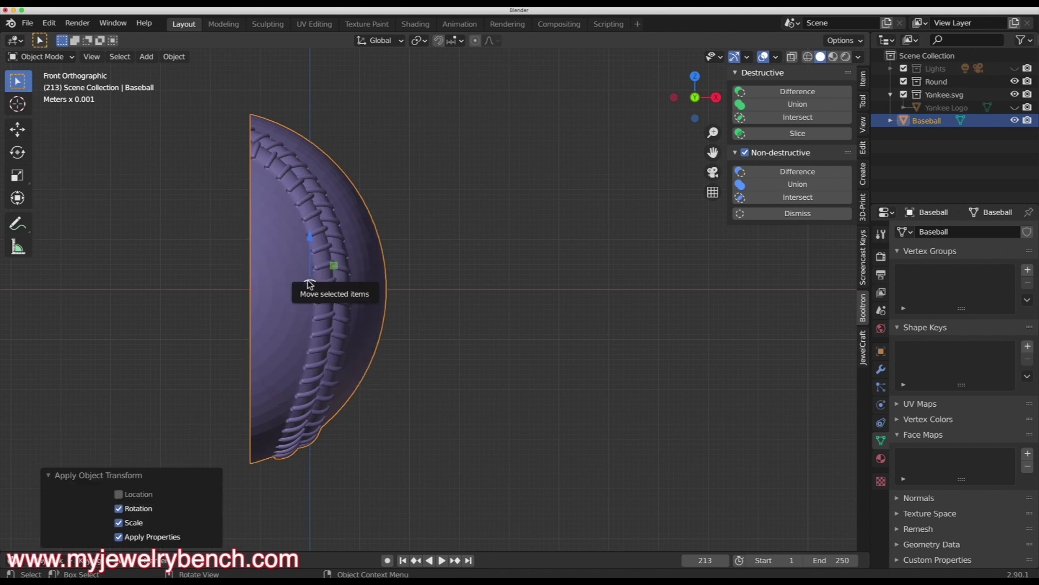
Step: Flatten the hollowed baseball by scaling it to about 0.524 along the global X axis
middle_click_drag(399, 309, 493, 311)
scroll(490, 310, "down", 5)
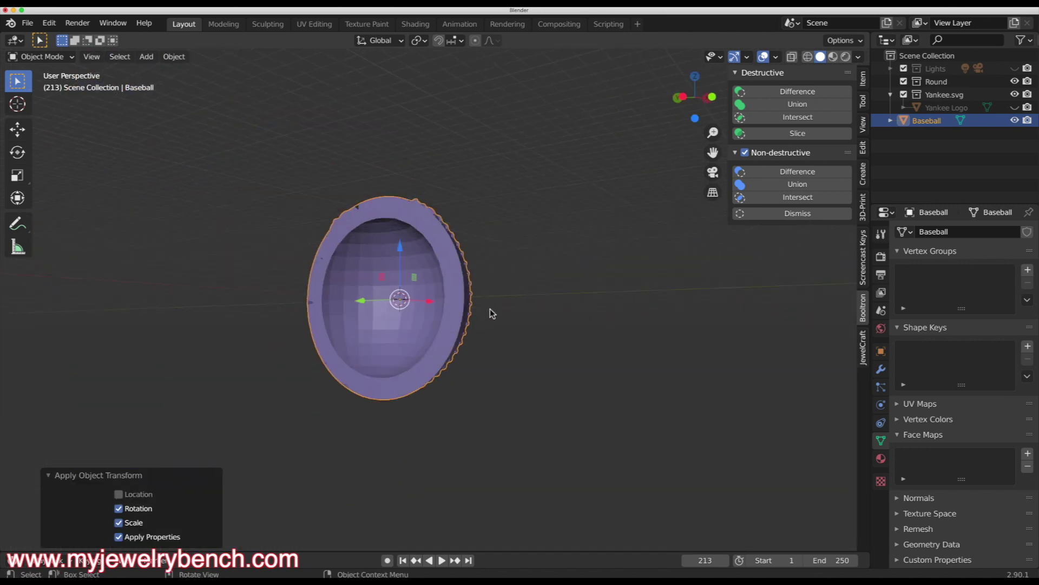
key("KP_1")
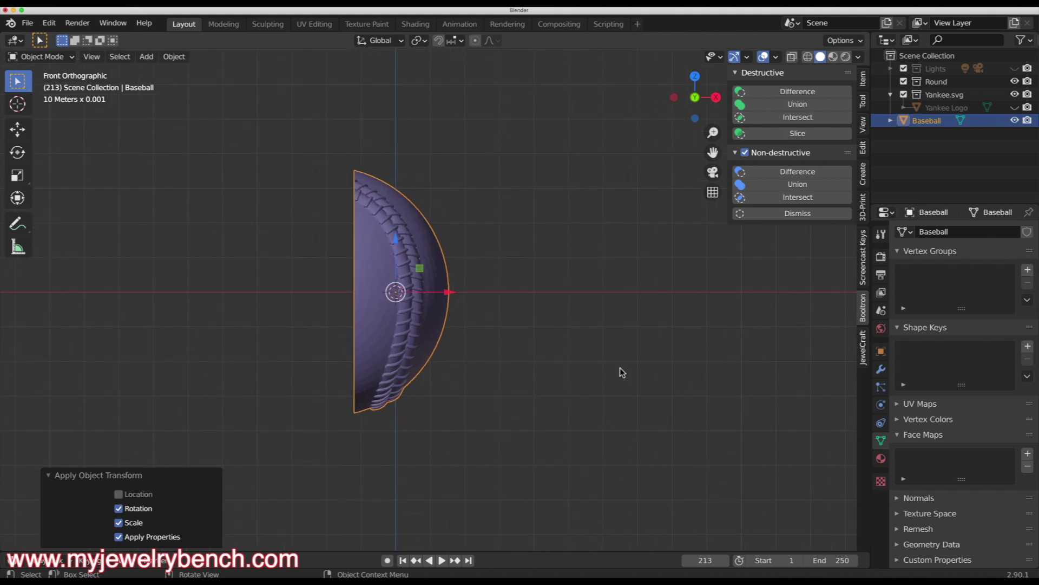
key("s")
key("x")
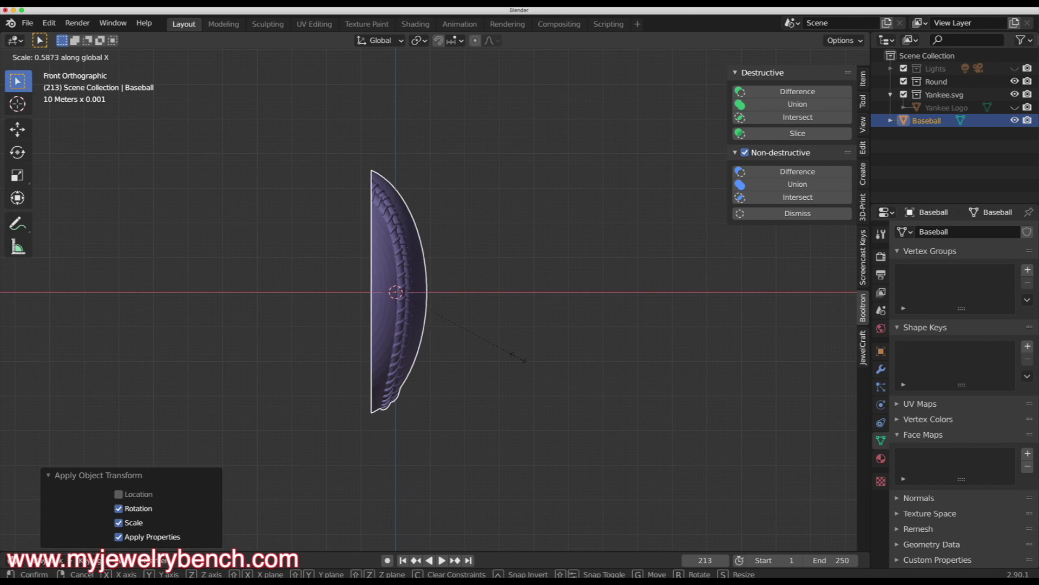
left_click(506, 361)
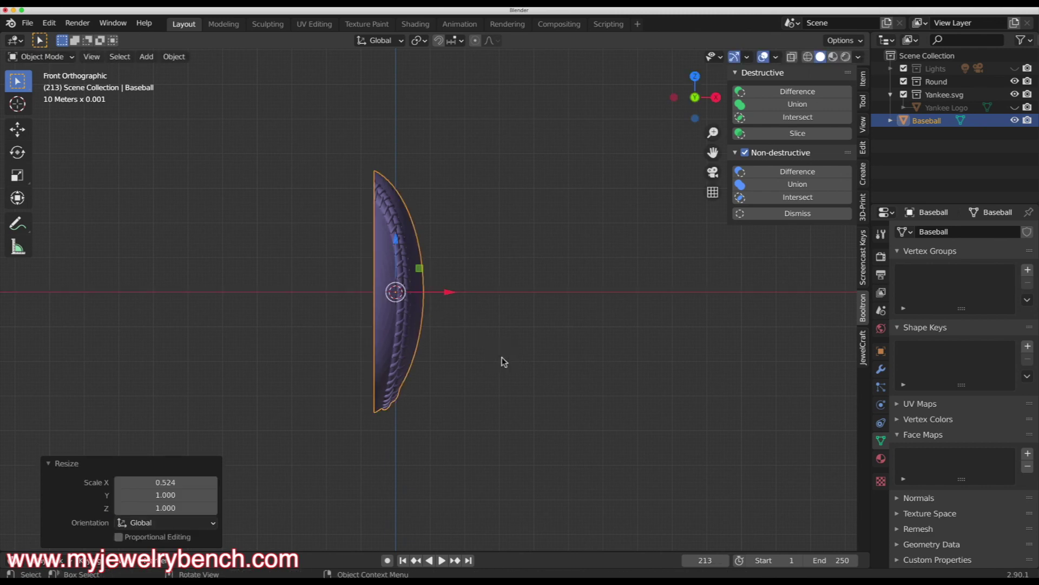
key("Tab")
middle_click_drag(522, 348, 426, 351)
key("Tab")
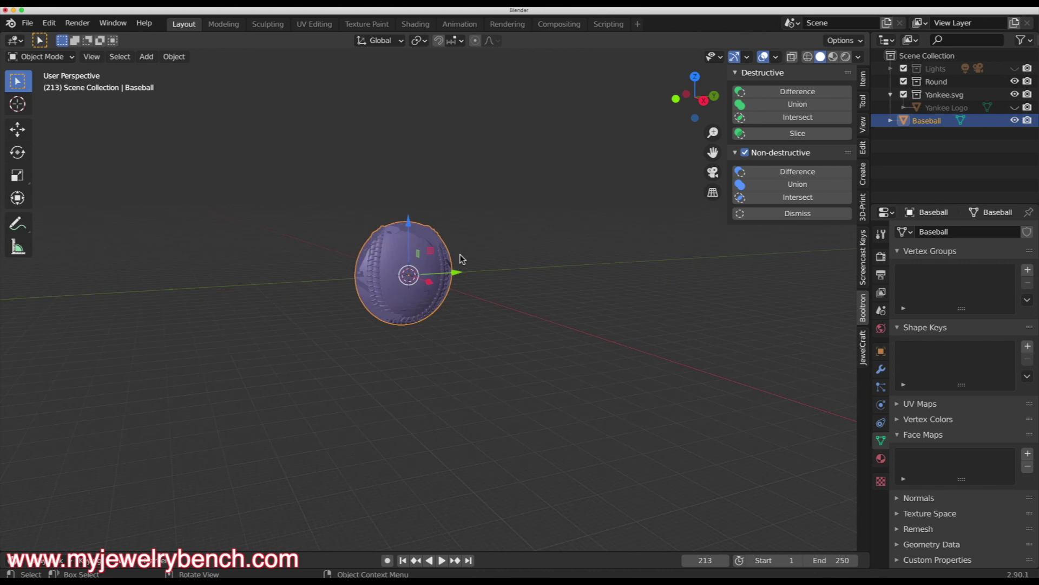
Step: Add a torus mesh at the world origin with 48 major segments and 48 minor segments
scroll(458, 254, "up", 4)
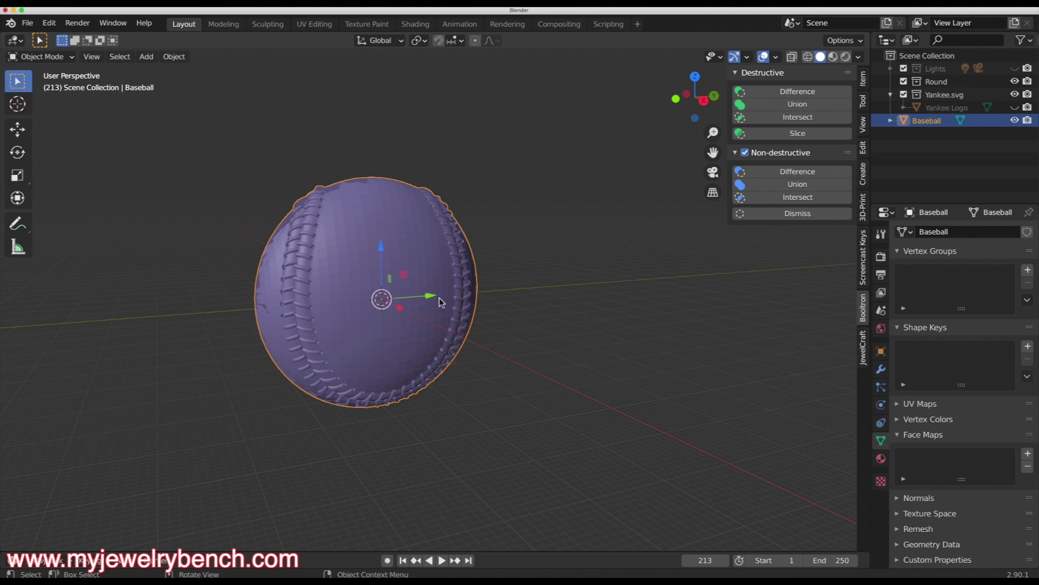
key("shift+a")
mouse_move(440, 261)
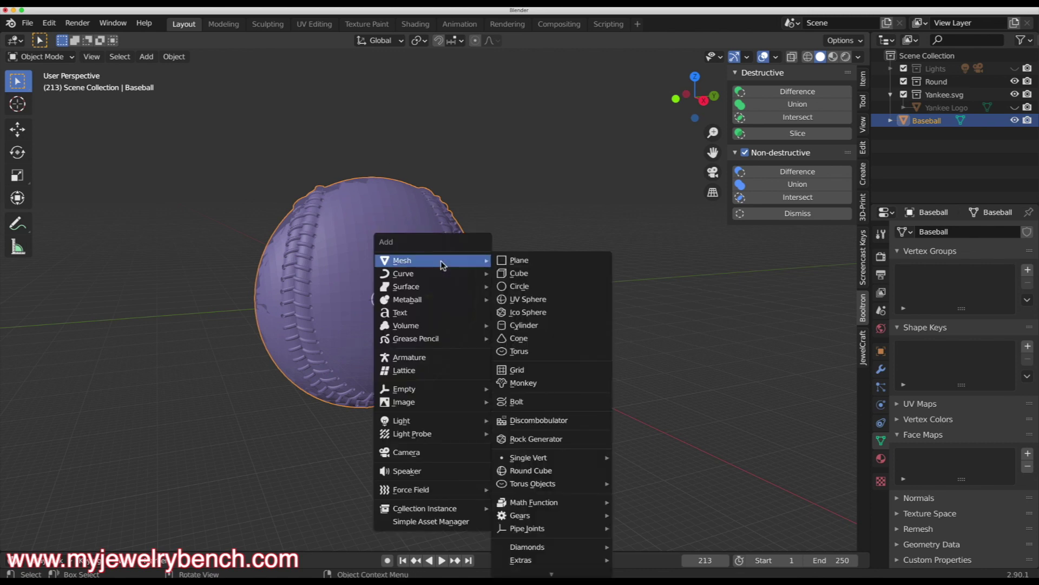
left_click(533, 355)
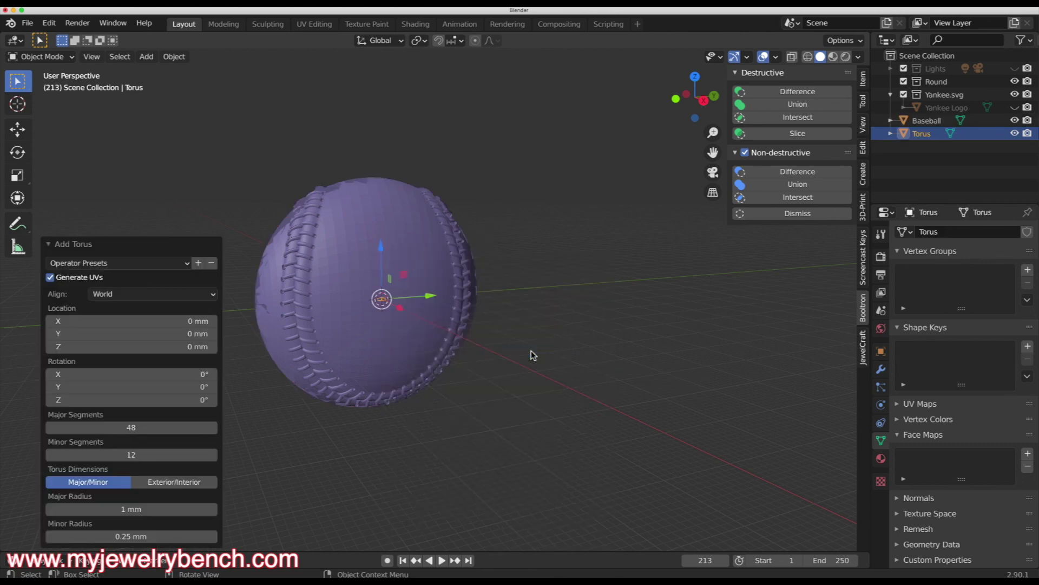
scroll(383, 303, "up", 3)
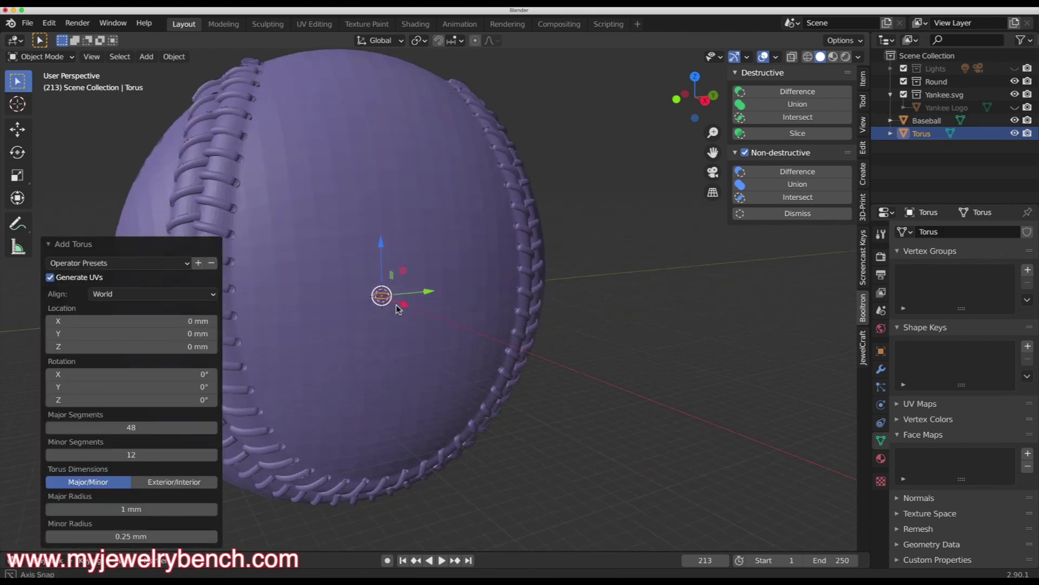
middle_click_drag(382, 300, 541, 350)
scroll(350, 294, "up", 3)
left_click(126, 456)
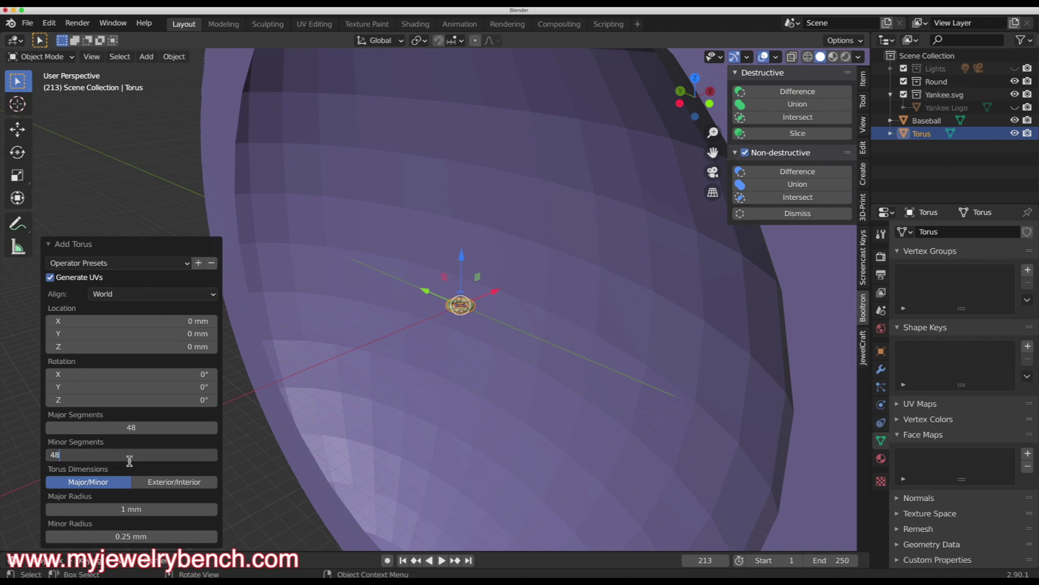
type("48")
key("Return")
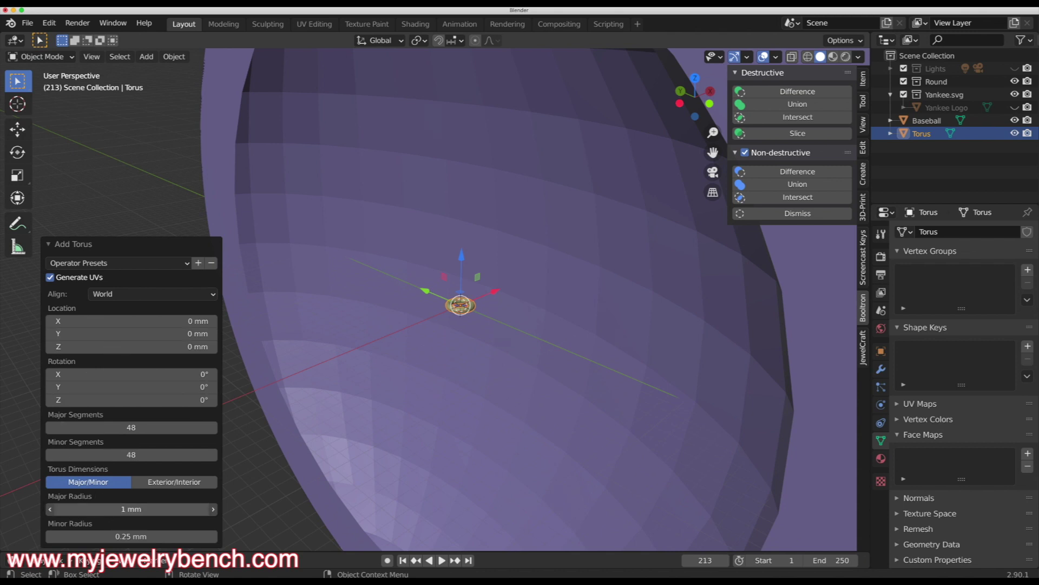
Step: Set the torus's major radius to 7.1 mm and its minor radius to 2.2 mm
left_click_drag(131, 509, 173, 536)
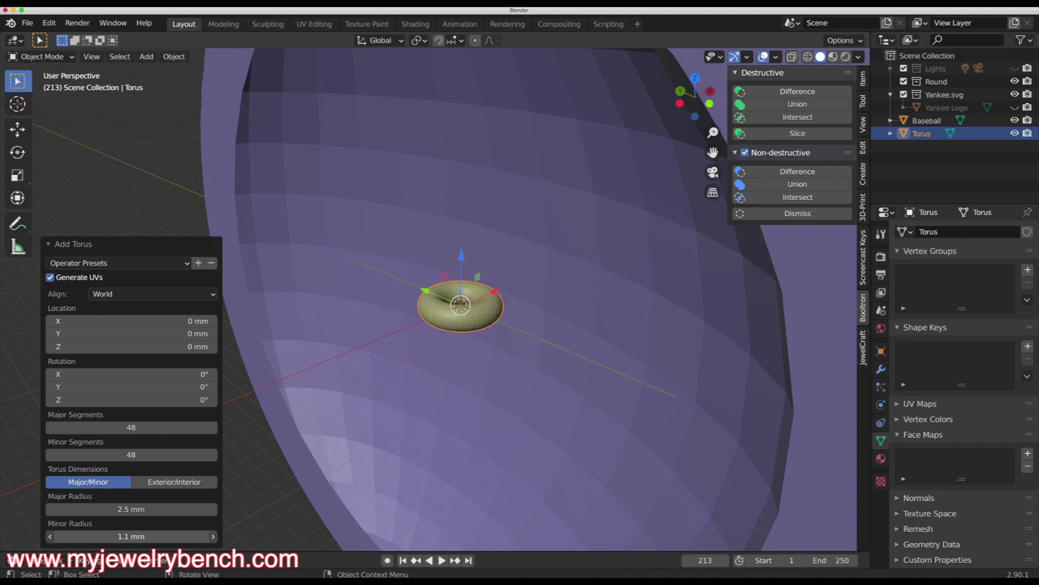
left_click_drag(131, 509, 217, 509)
left_click_drag(92, 536, 146, 536)
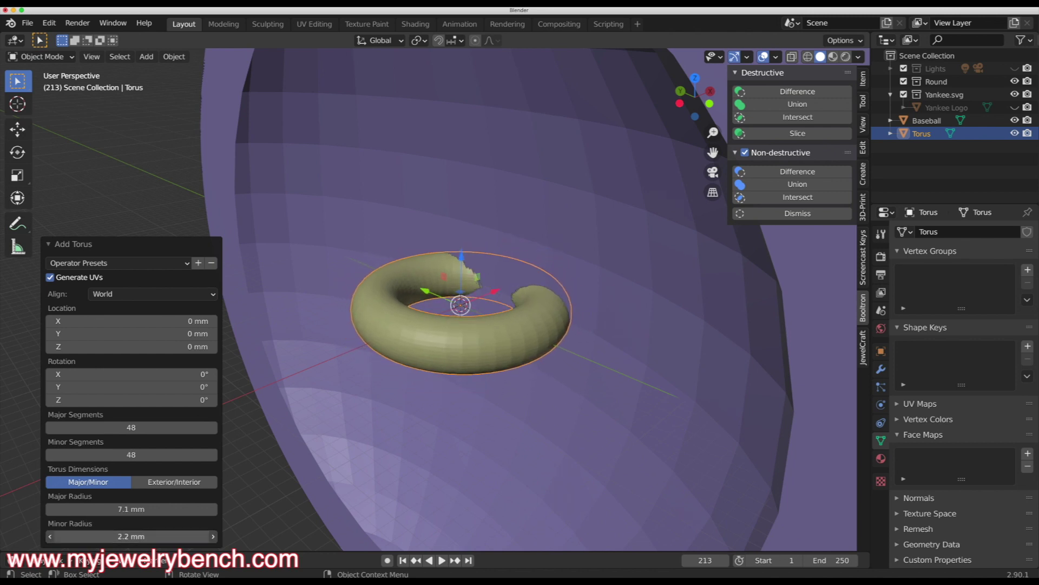
Step: Rotate the torus 90° about the global Y axis so it stands upright, parallel to the baseball's flat back
scroll(333, 369, "down", 5)
mouse_move(333, 370)
middle_mouse_down("alt")
mouse_move(265, 369)
mouse_move(320, 371)
middle_mouse_up("alt")
left_click(731, 283)
left_click(355, 313)
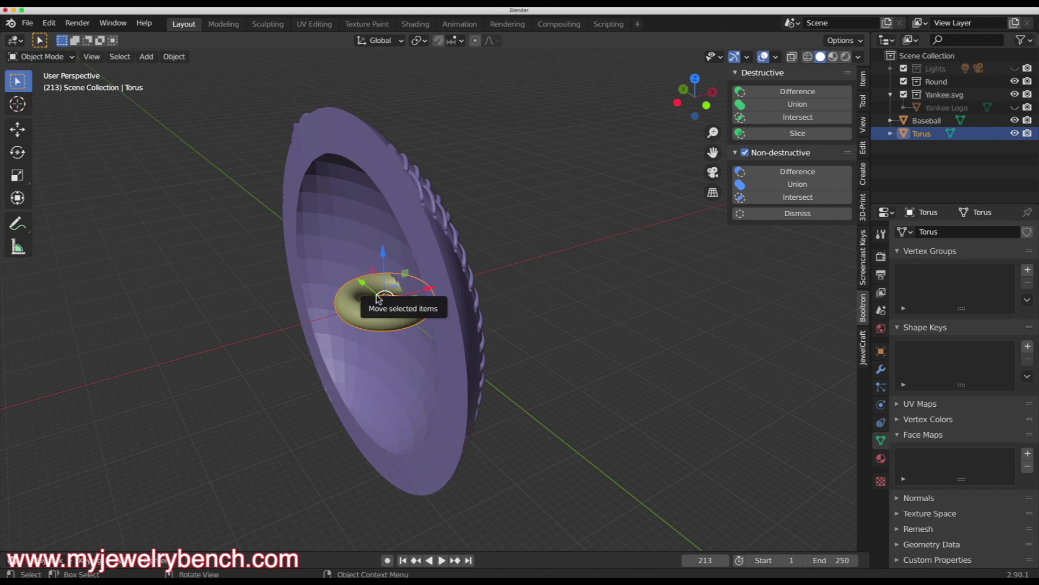
key("r")
type("y")
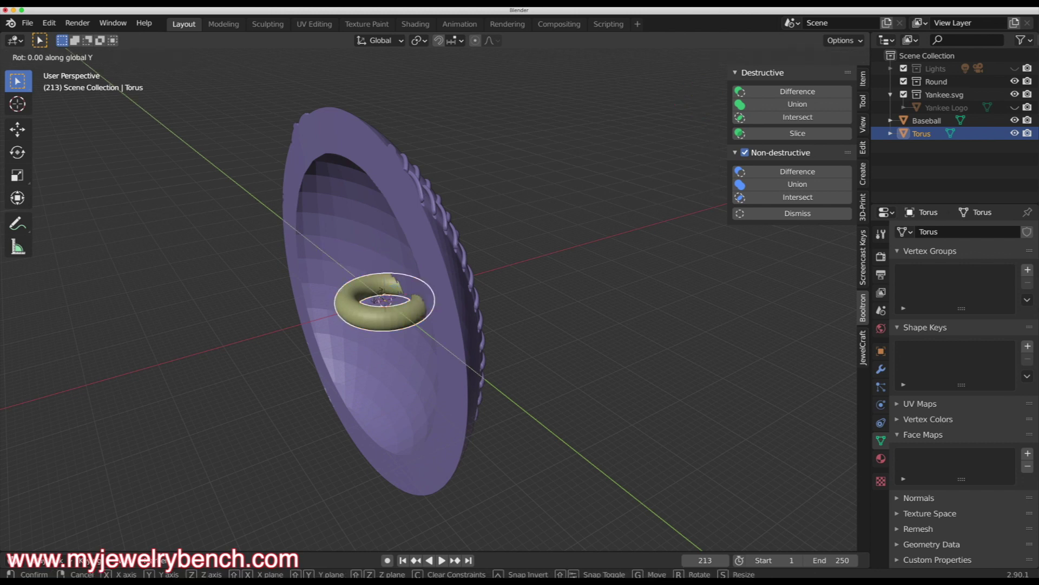
type("90")
key("Return")
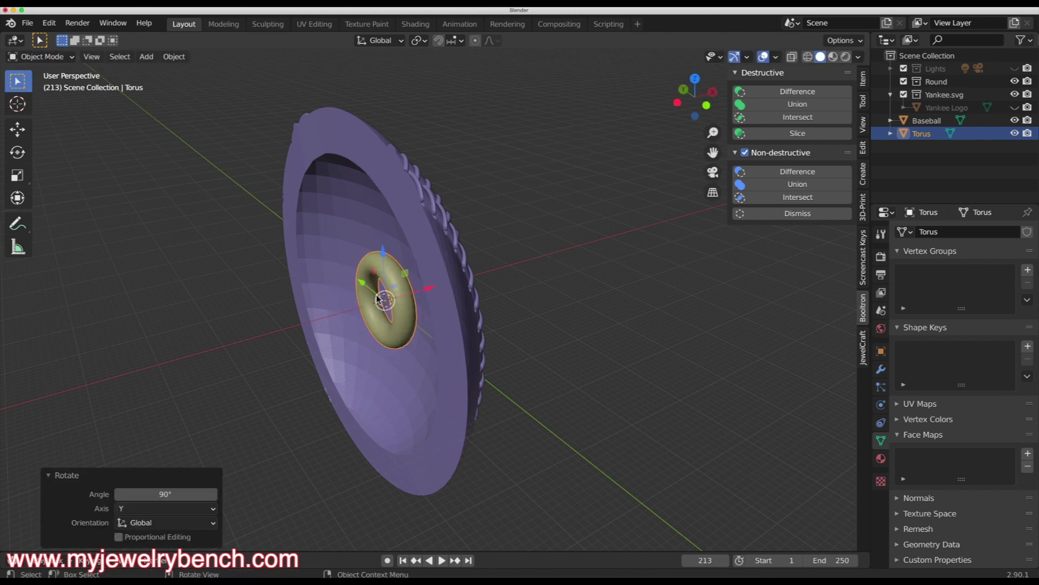
Step: Move the torus about 32.34 mm up along Z and about -3.91 mm along X, overlapping the baseball's upper back rim
left_click_drag(379, 245, 366, 70)
key("KP_1")
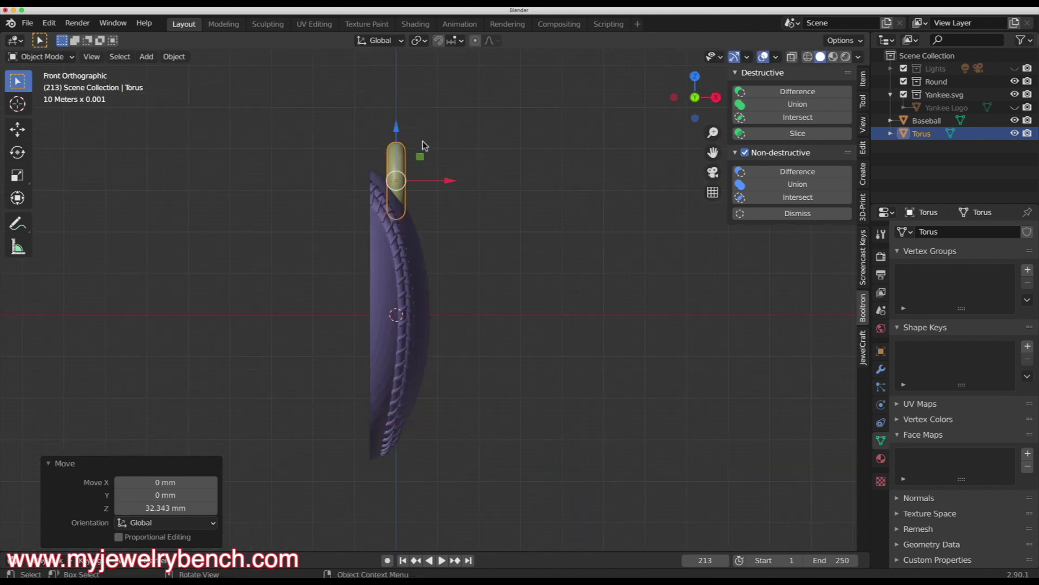
key("g")
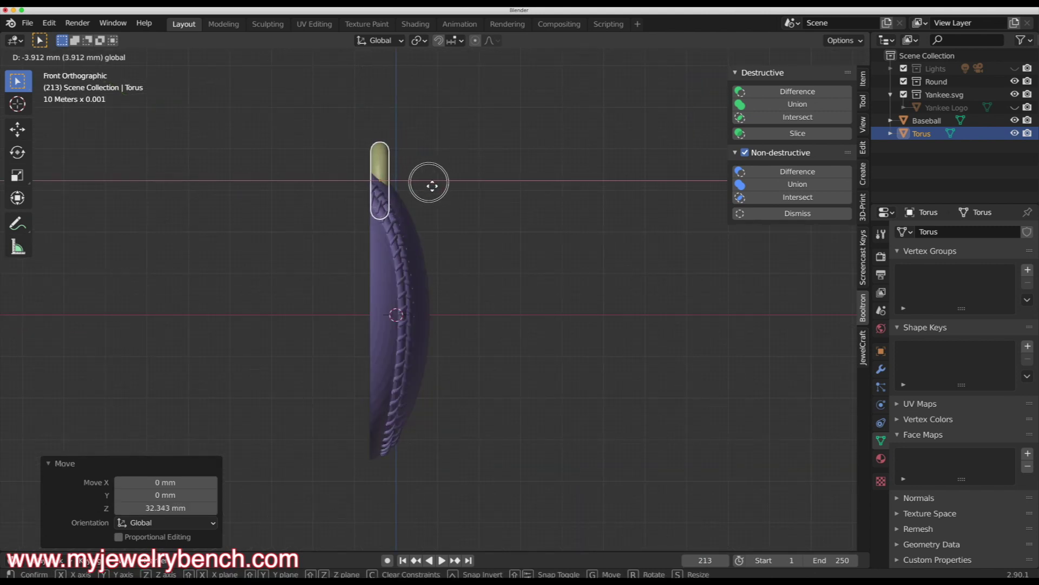
left_click(431, 184)
middle_click_drag(431, 184, 444, 167)
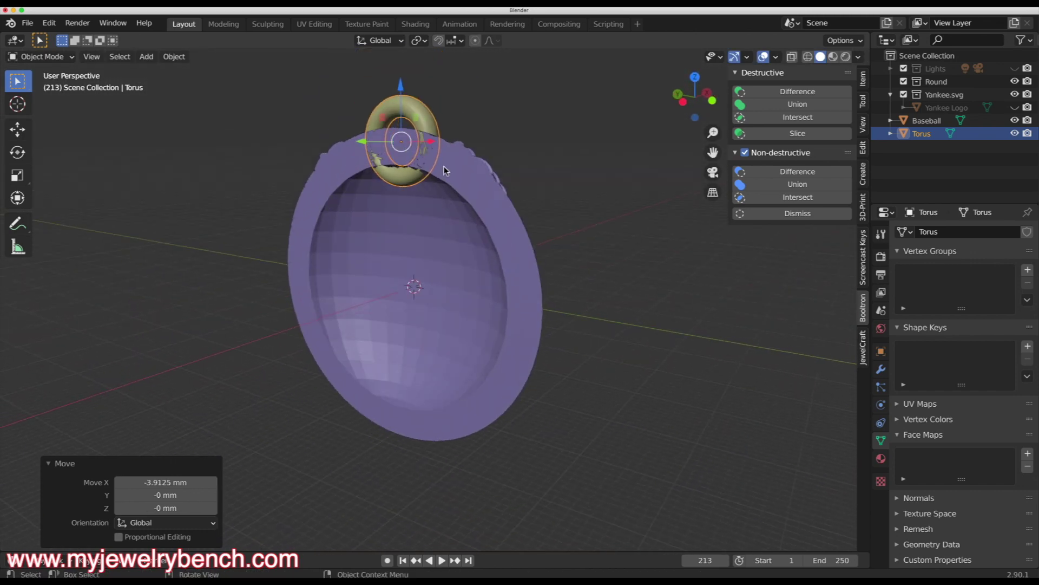
Step: Raise the torus about 5.16 mm along Z and shift it about 0.35 mm along X at the baseball's top rim
left_click_drag(400, 87, 403, 25)
middle_click_drag(404, 24, 351, 146)
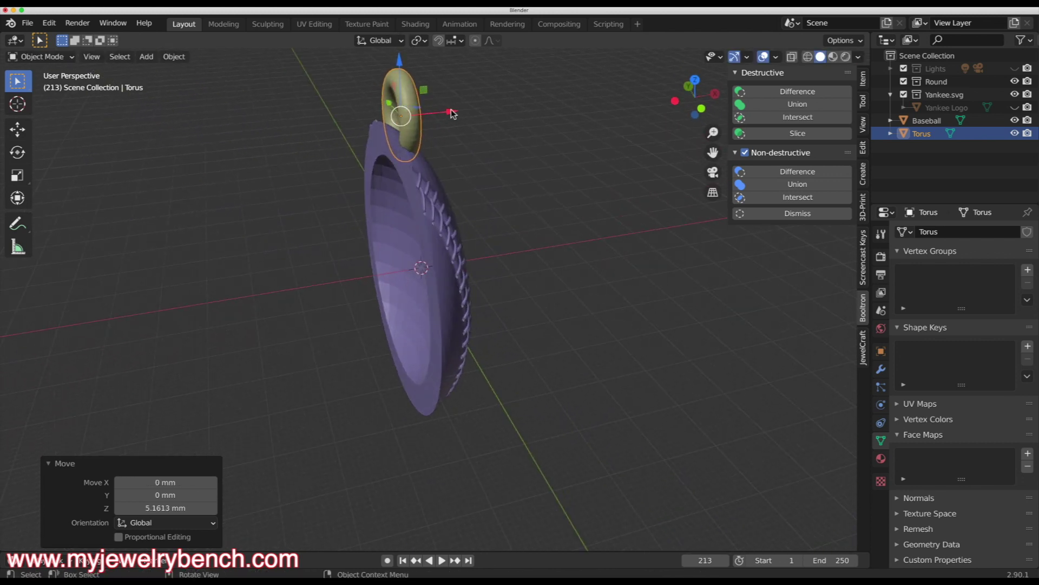
left_click_drag(453, 113, 458, 112)
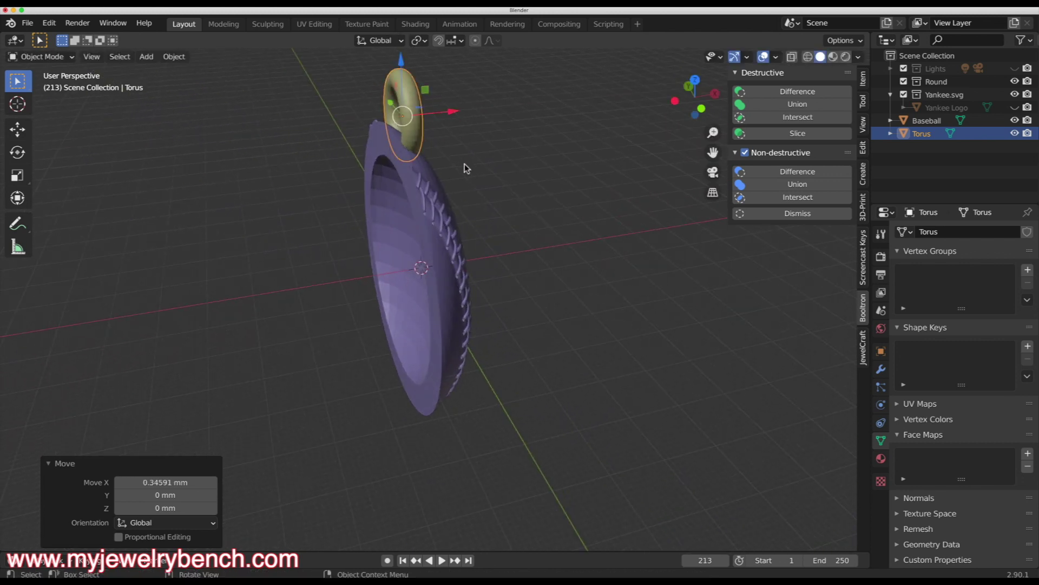
middle_click_drag(464, 164, 411, 157)
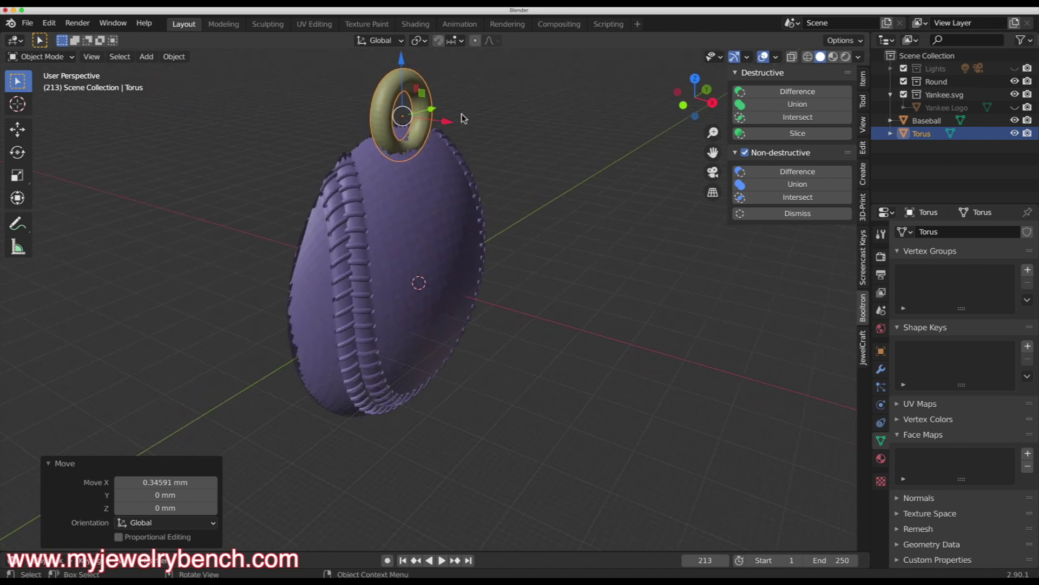
middle_click_drag(403, 193, 436, 187)
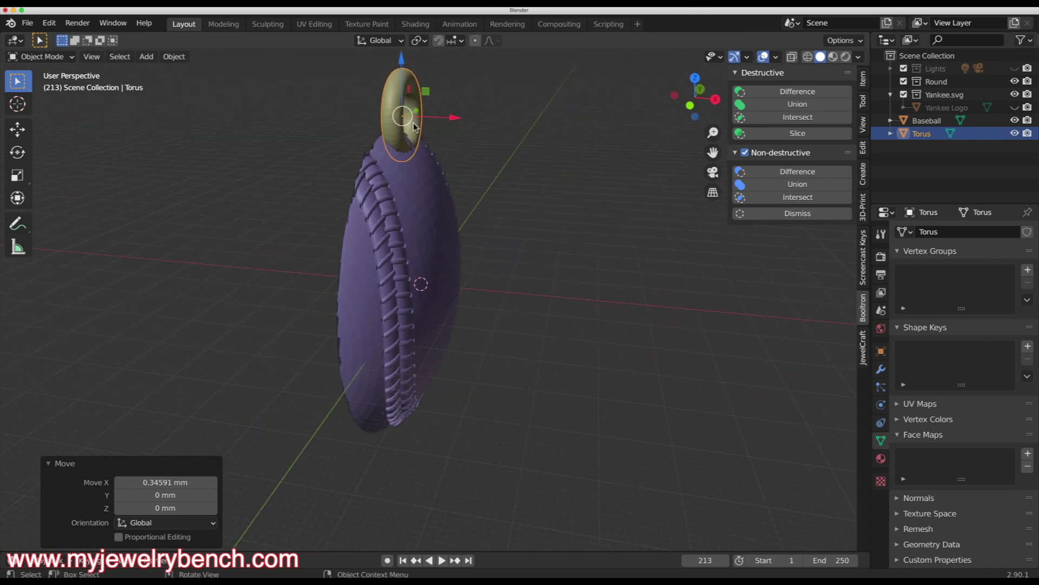
Step: Merge the torus into the baseball with a destructive Booltron Union, keeping the baseball as the active object
left_click(416, 187, "shift")
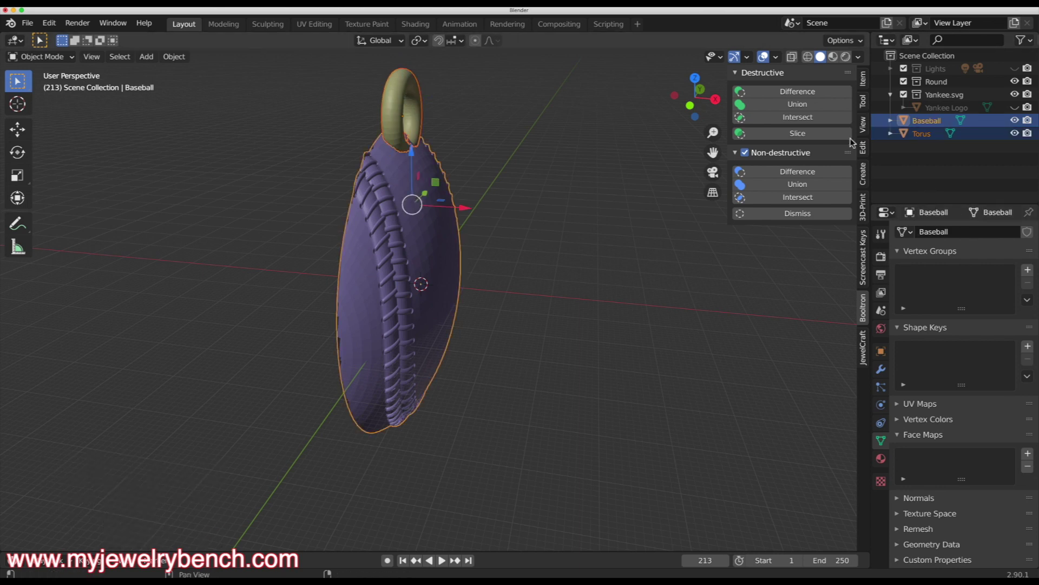
left_click(789, 105)
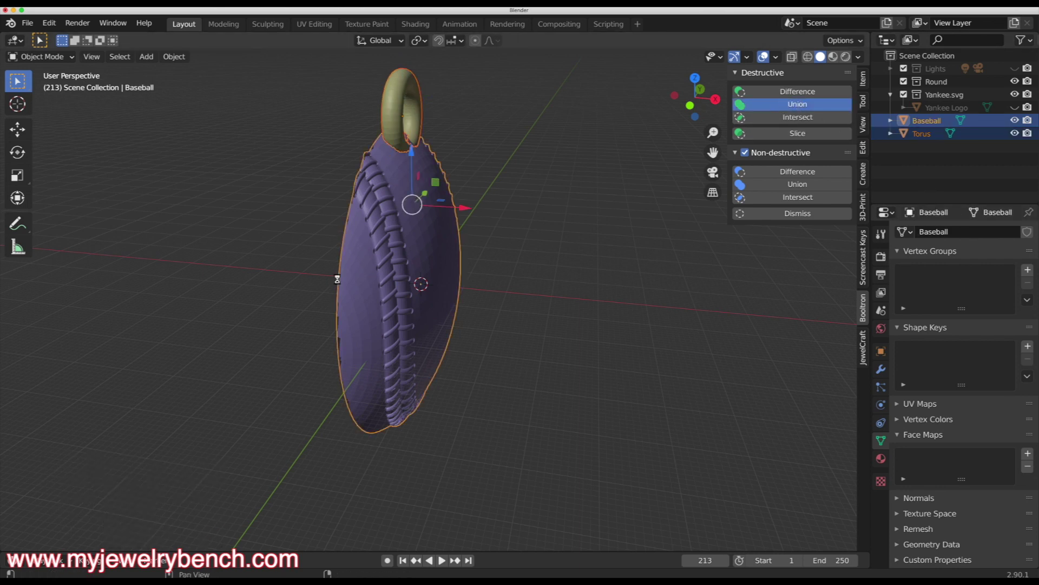
middle_click_drag(471, 233, 403, 242)
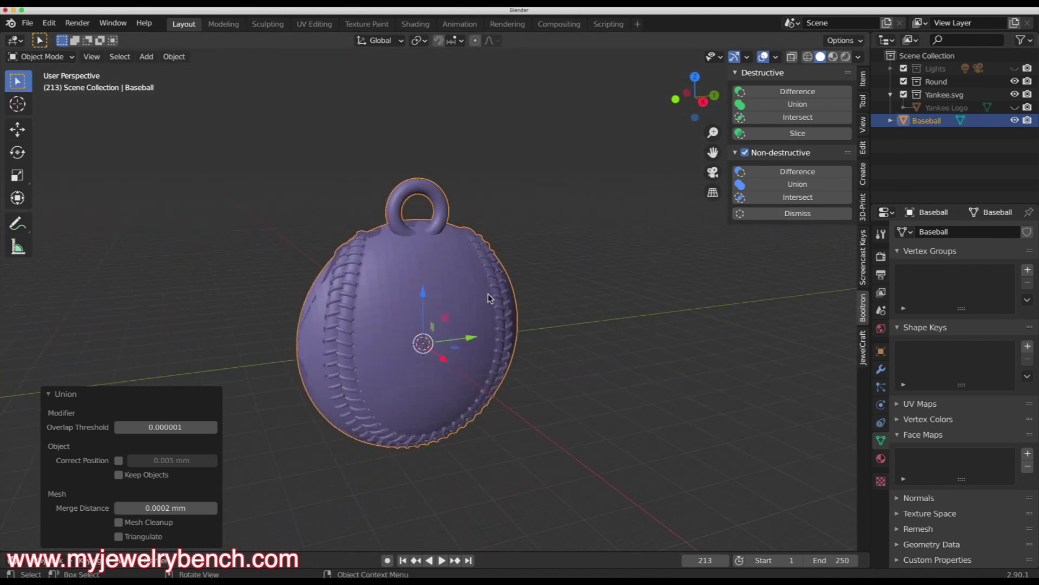
middle_click_drag(422, 345, 610, 257)
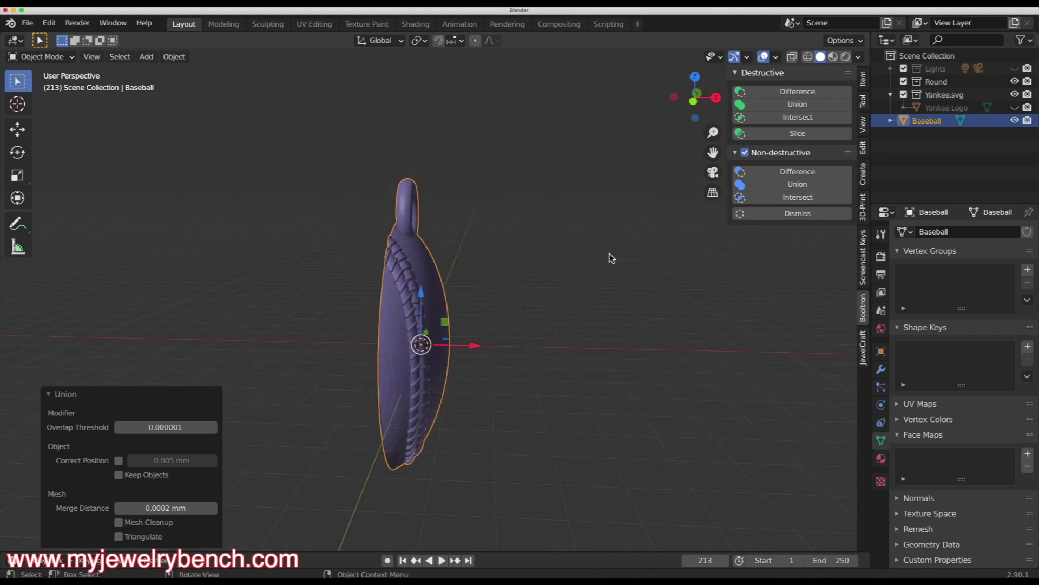
Step: Hide the baseball and show the Yankee Logo mesh in the viewport
left_click(1016, 120)
left_click(1015, 107)
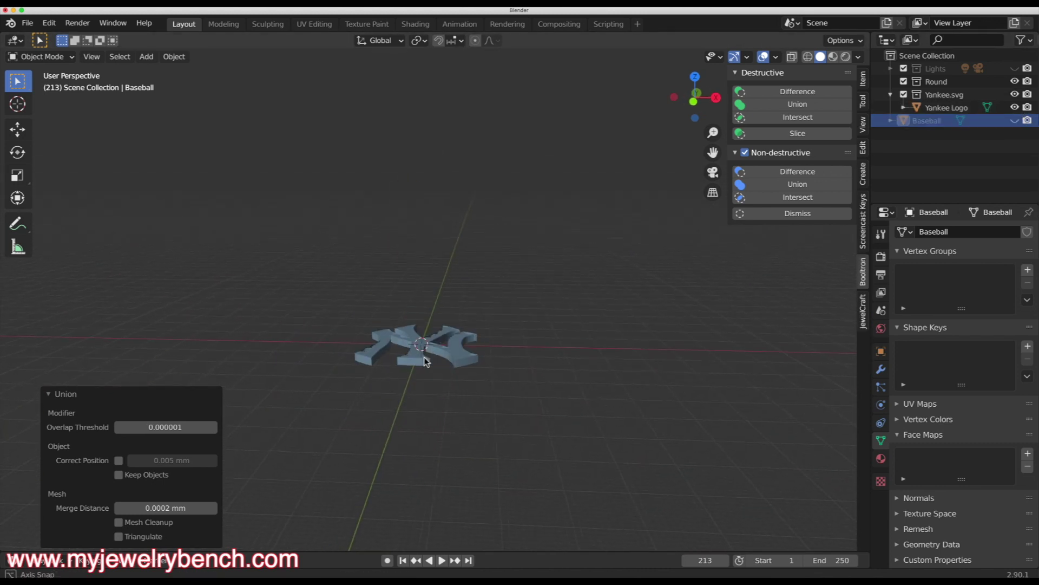
middle_click_drag(426, 362, 384, 365)
middle_click_drag(437, 340, 440, 345)
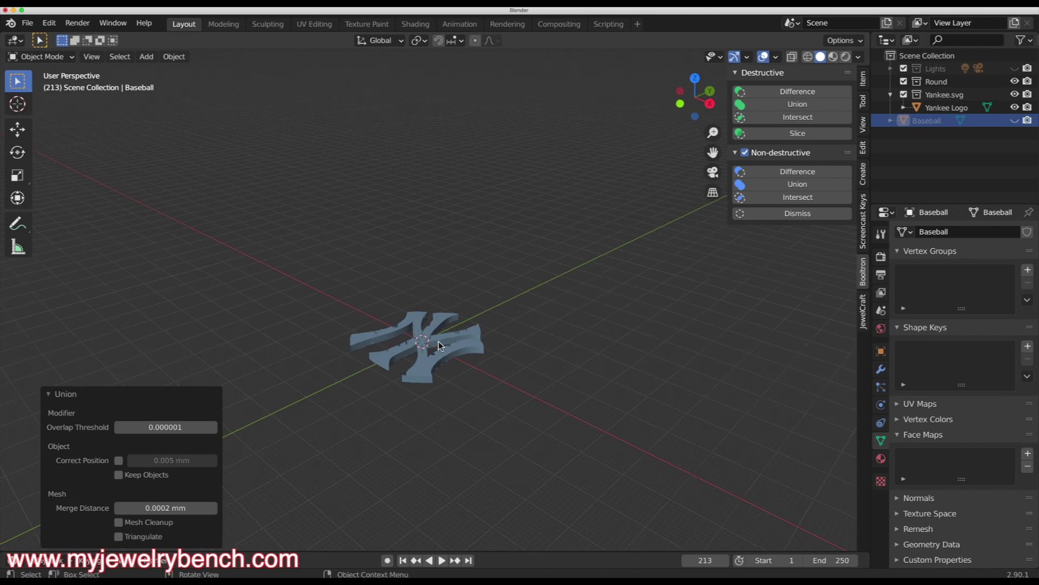
Step: Rotate the Yankee Logo 90° about global X and 90° about global Z, and scale it uniformly by about 1.621
left_click(439, 345)
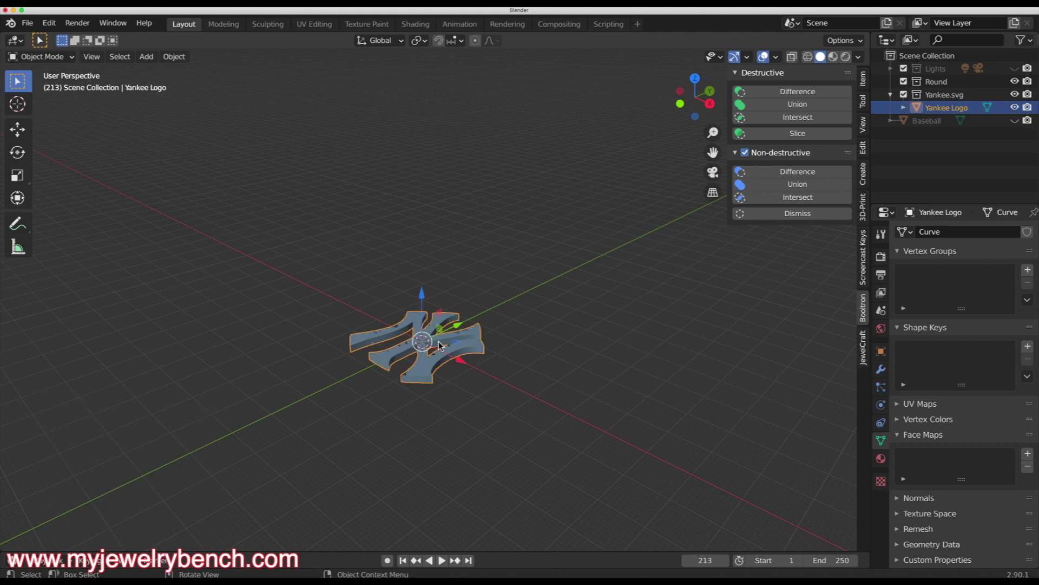
type("rx90")
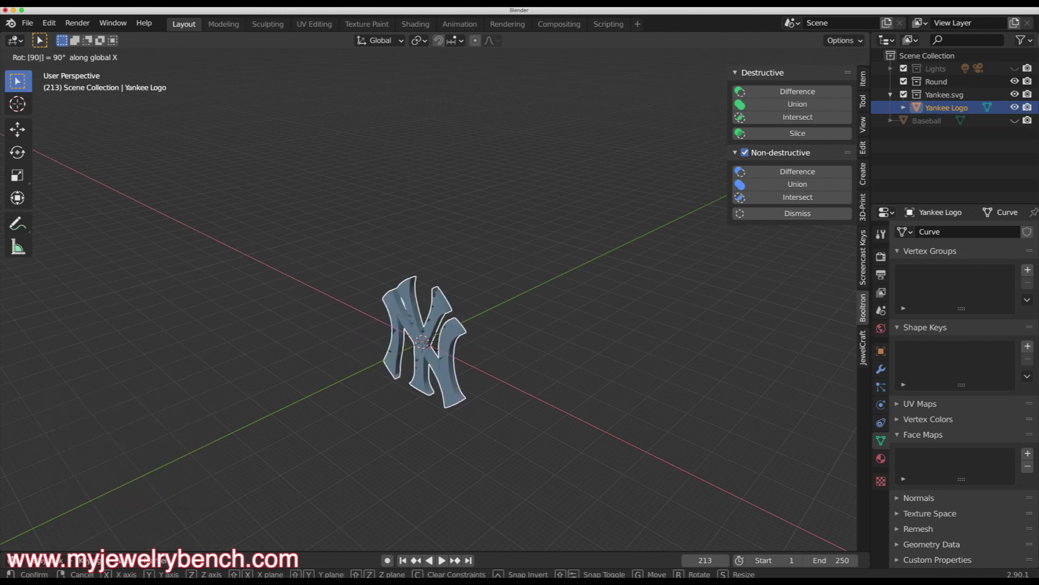
key("Return")
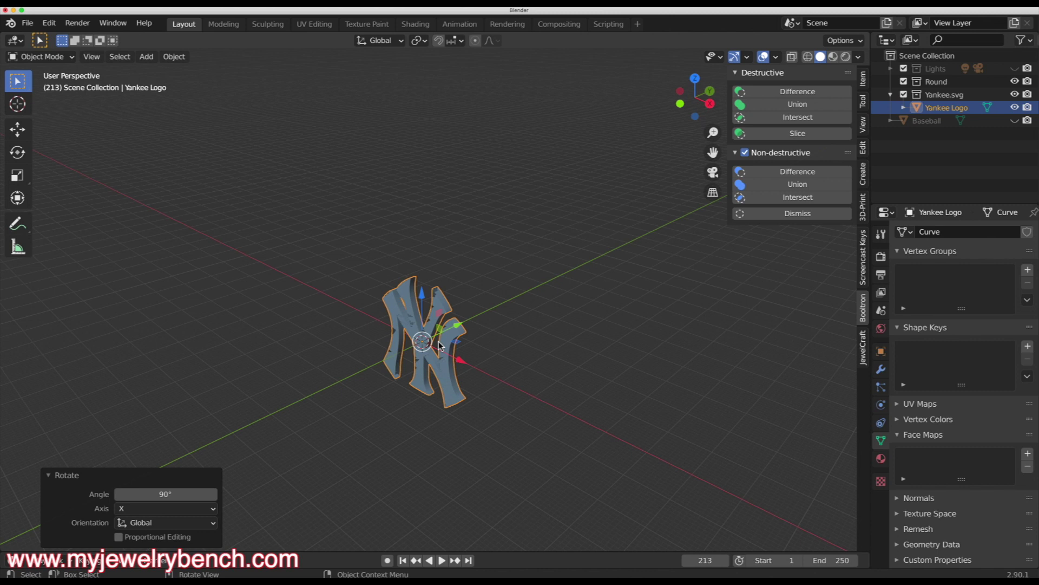
key("z")
key("9")
key("0")
key("Return")
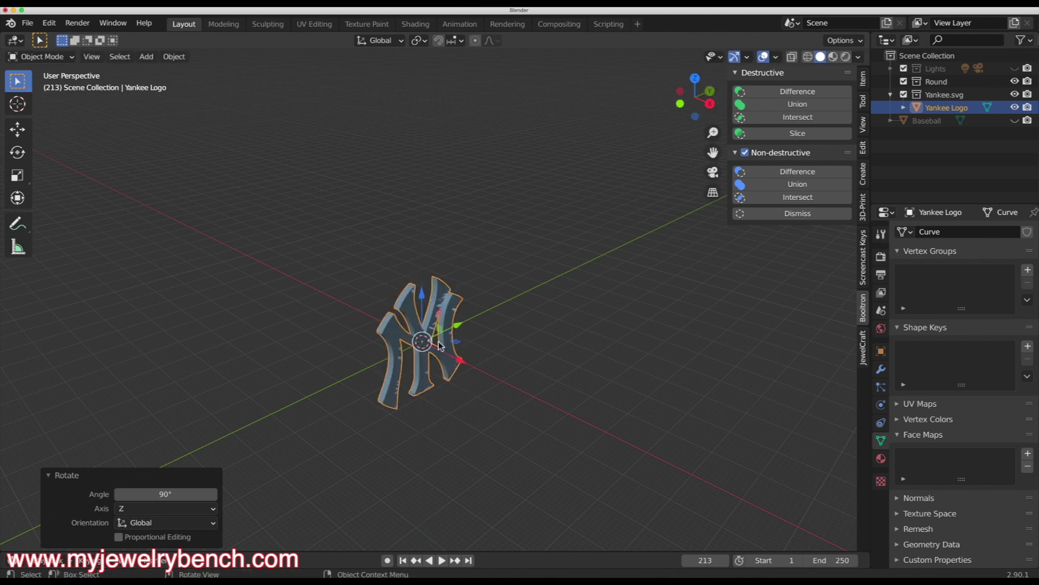
key("s")
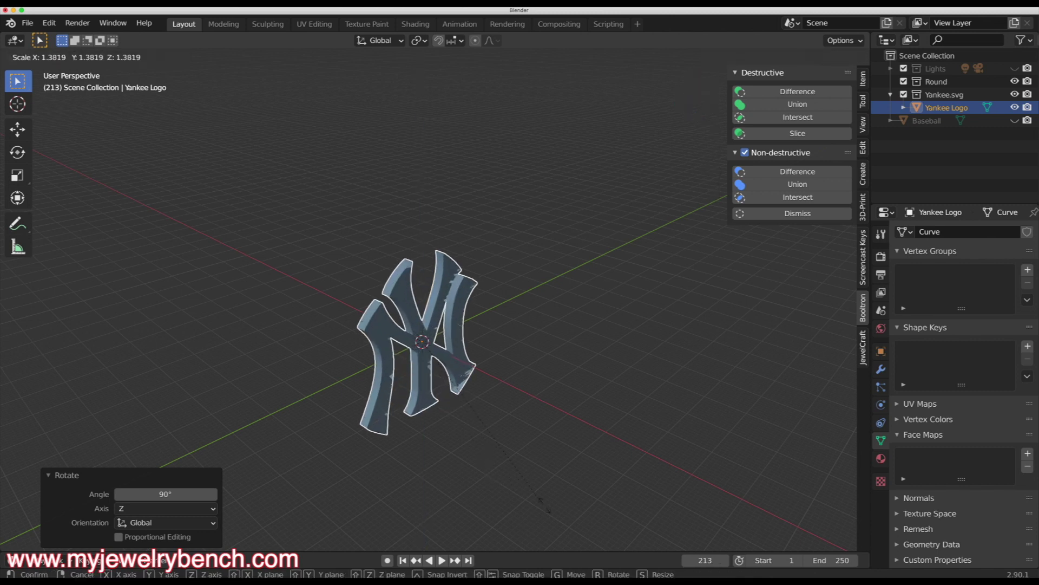
left_click(584, 523)
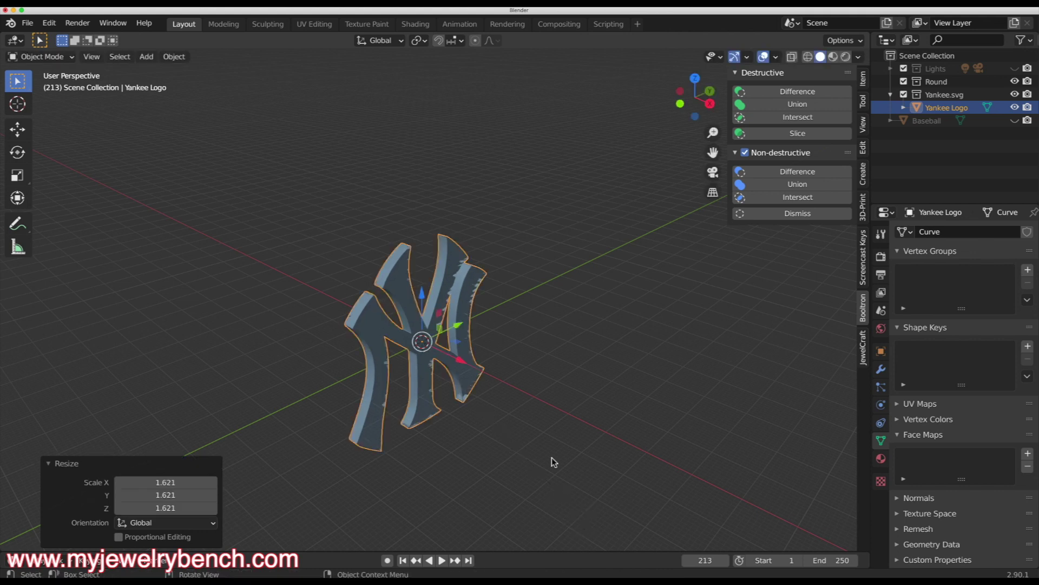
Step: Show the baseball again and move the Yankee Logo about 7.12 mm along X toward the baseball's domed front
middle_click_drag(439, 447, 504, 440)
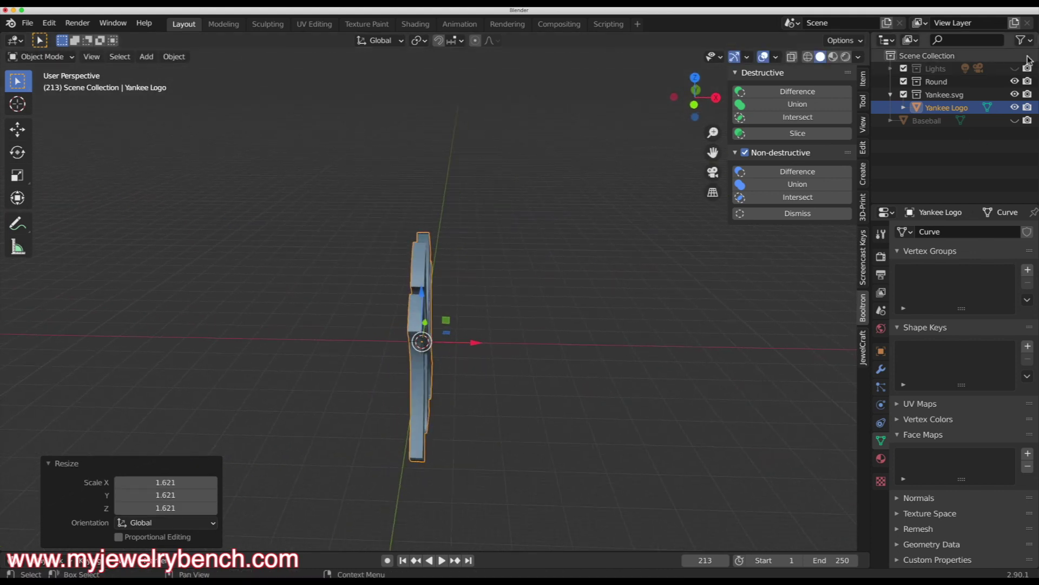
left_click(1014, 120)
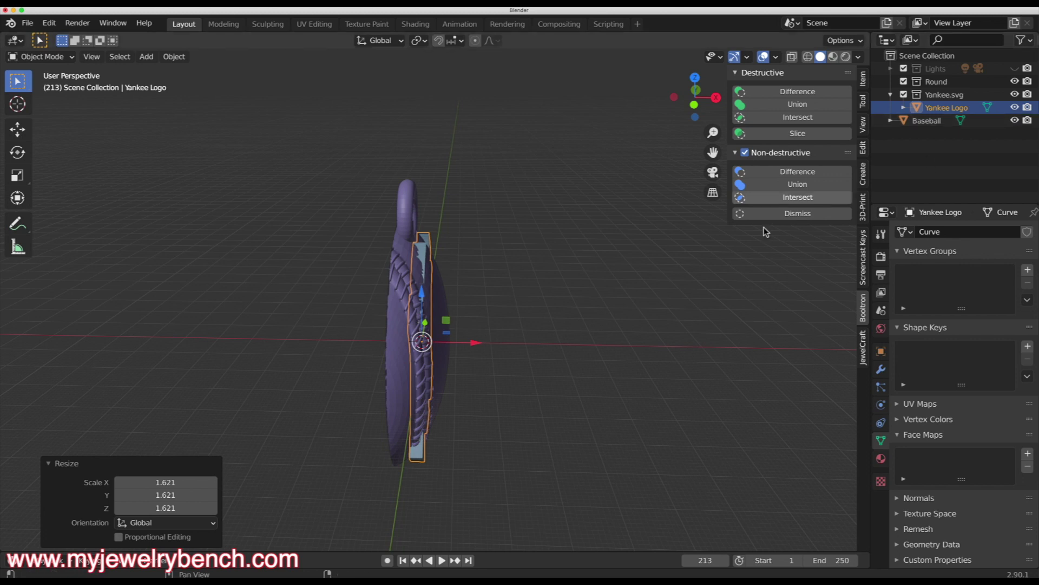
left_click_drag(482, 347, 521, 346)
Step: Scale the Yankee Logo uniformly by about 0.617 so it fits between the baseball's seams in the right view
key("KP_5")
key("KP_3")
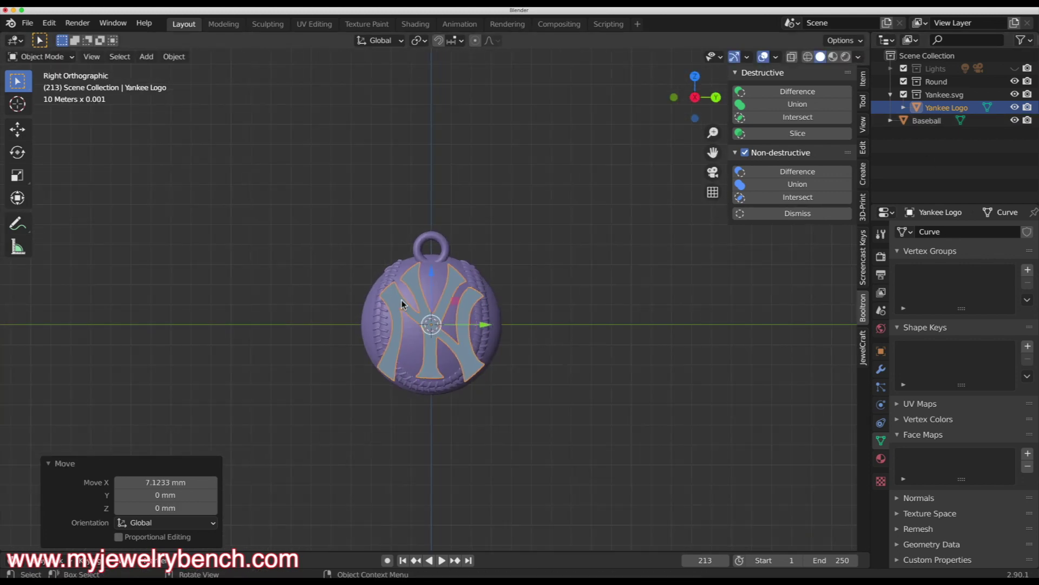
scroll(433, 360, "up", 2)
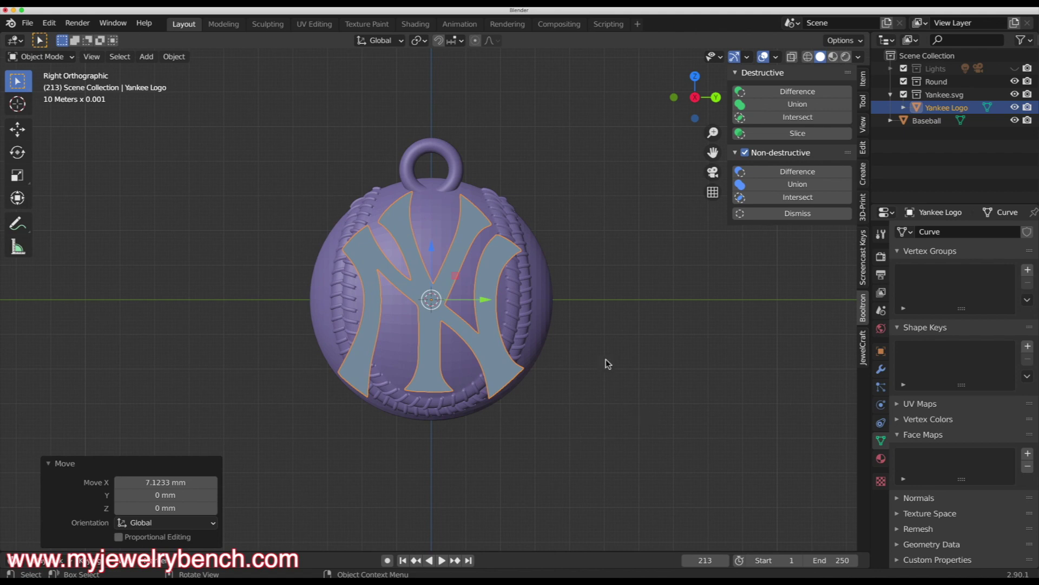
key("s")
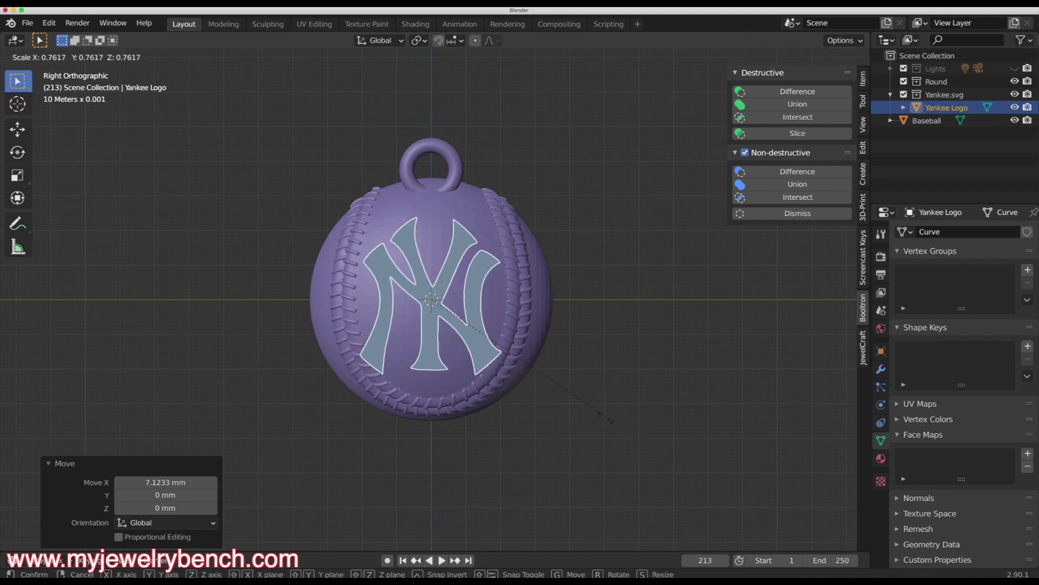
left_click(567, 410)
Step: Apply the rotation and scale of the Yankee Logo
middle_click_drag(567, 411, 605, 424)
scroll(461, 293, "up", 5)
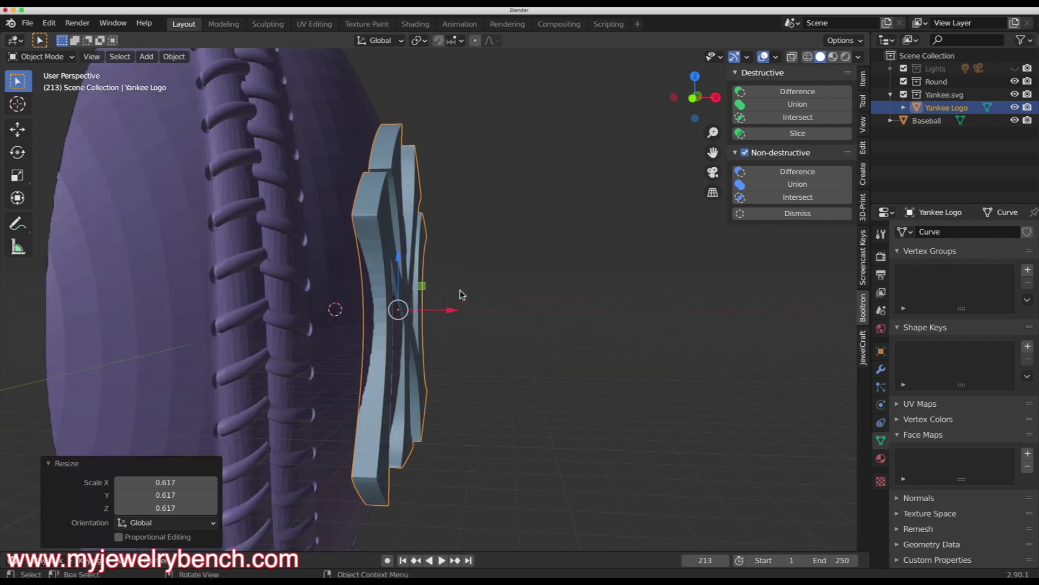
key("ctrl+a")
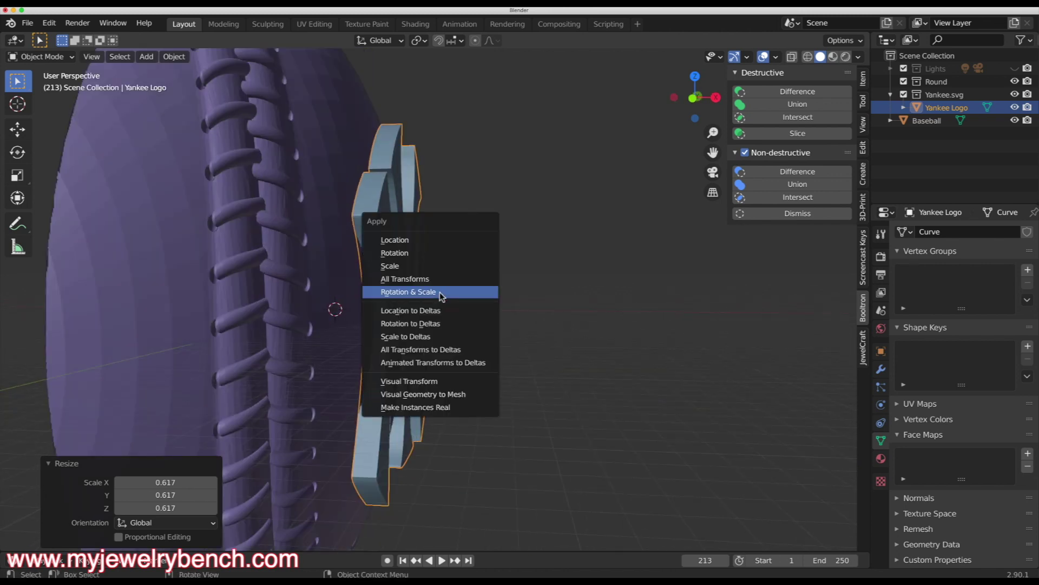
left_click(407, 292)
Step: Thicken the Yankee Logo by scaling it about 1.724 along X, and move it about -0.94 mm along X into the baseball
middle_click_drag(407, 301, 529, 341)
scroll(531, 337, "up", 3)
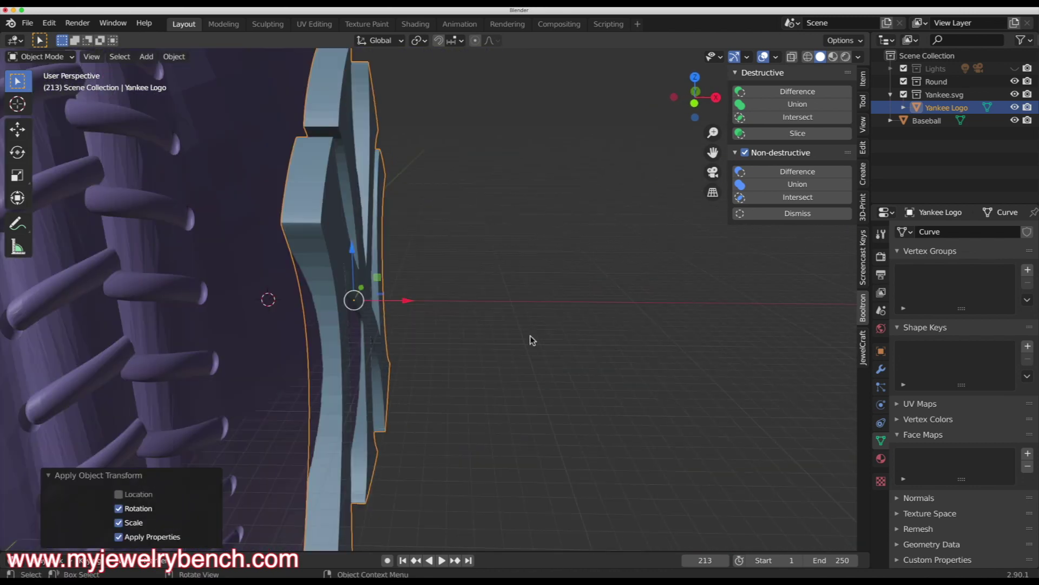
scroll(530, 336, "down", 3)
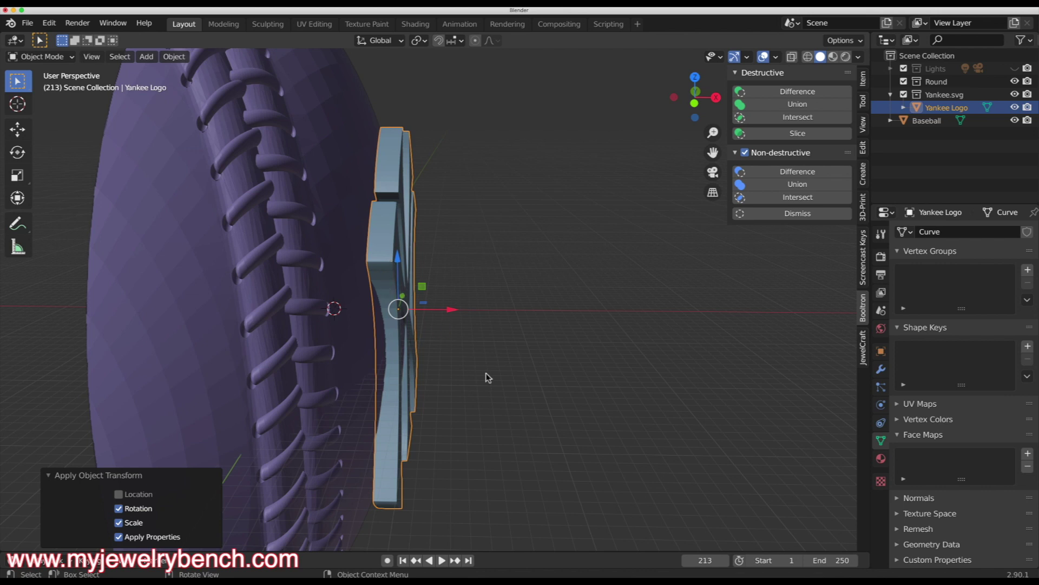
key("s")
key("x")
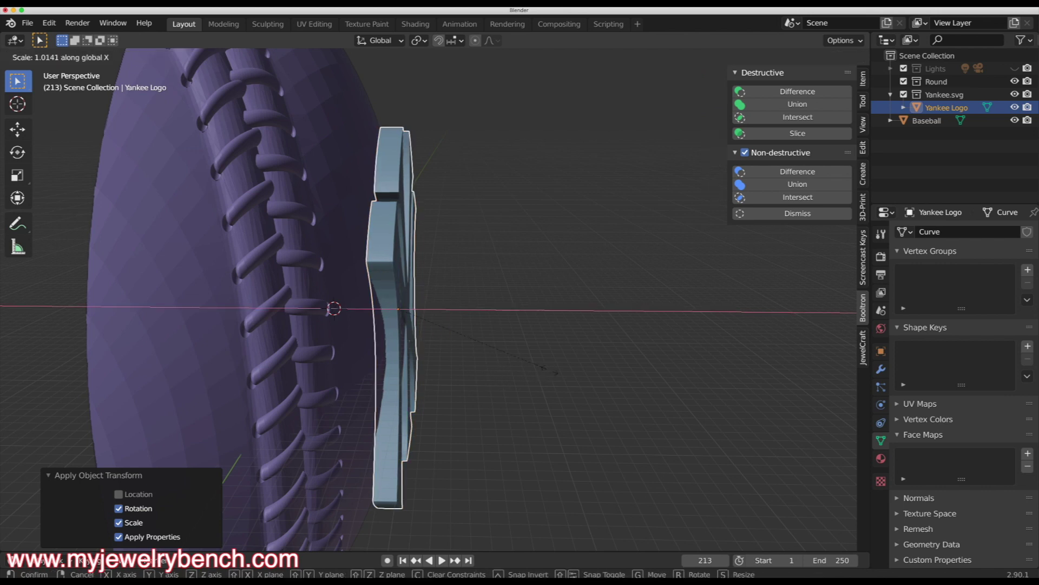
left_click(654, 388)
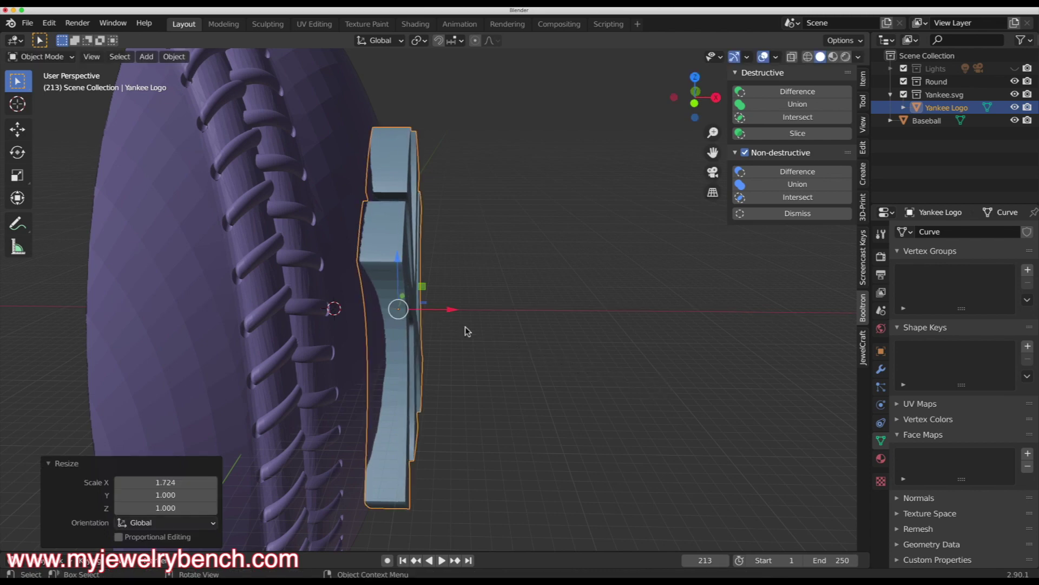
left_click_drag(456, 317, 442, 311)
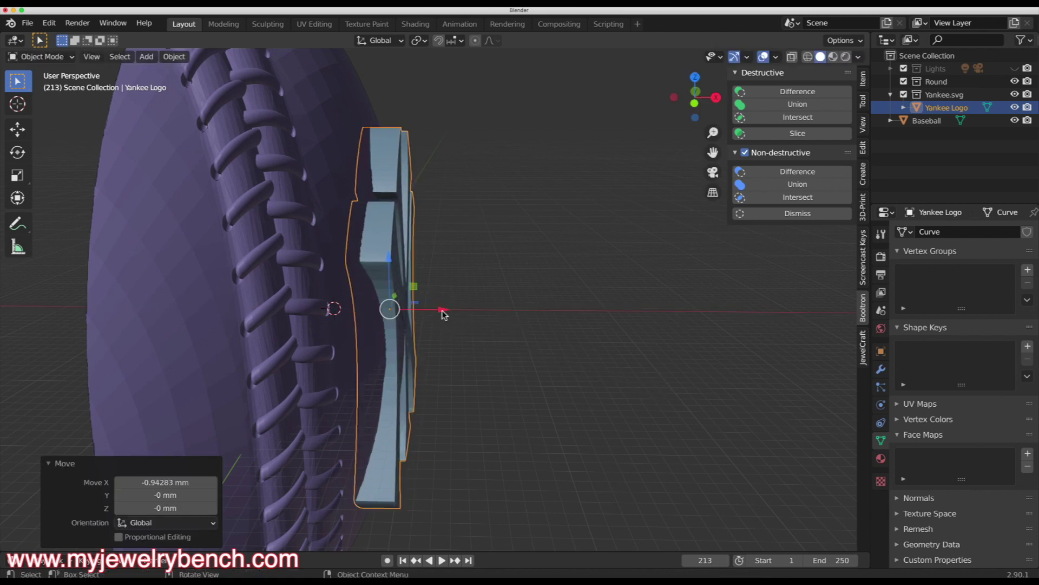
Step: Thicken the Yankee Logo further by scaling it about 1.789 along the global X axis
middle_click_drag(442, 311, 337, 355)
scroll(401, 377, "down", 5)
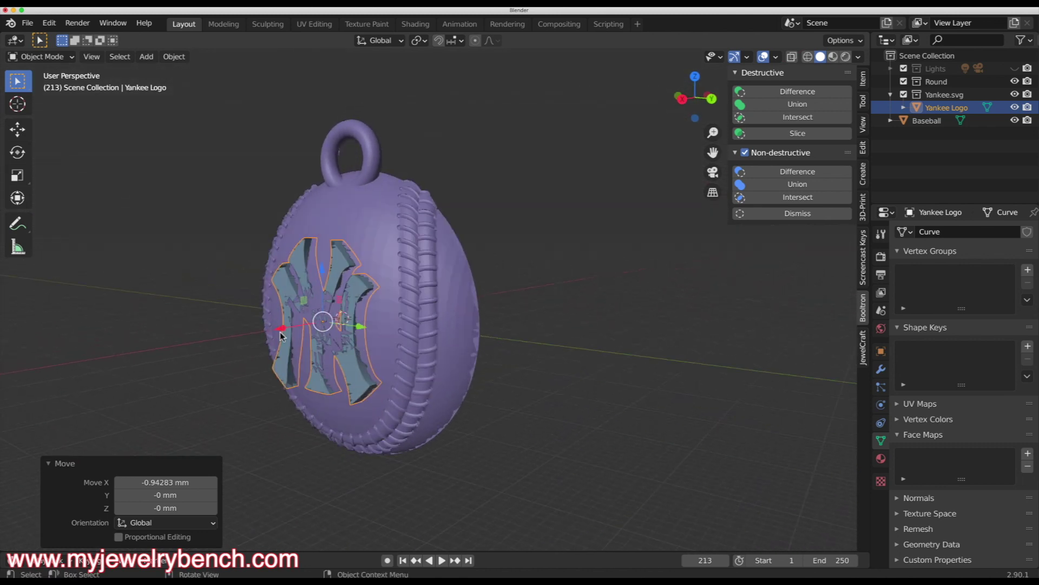
key("s")
key("x")
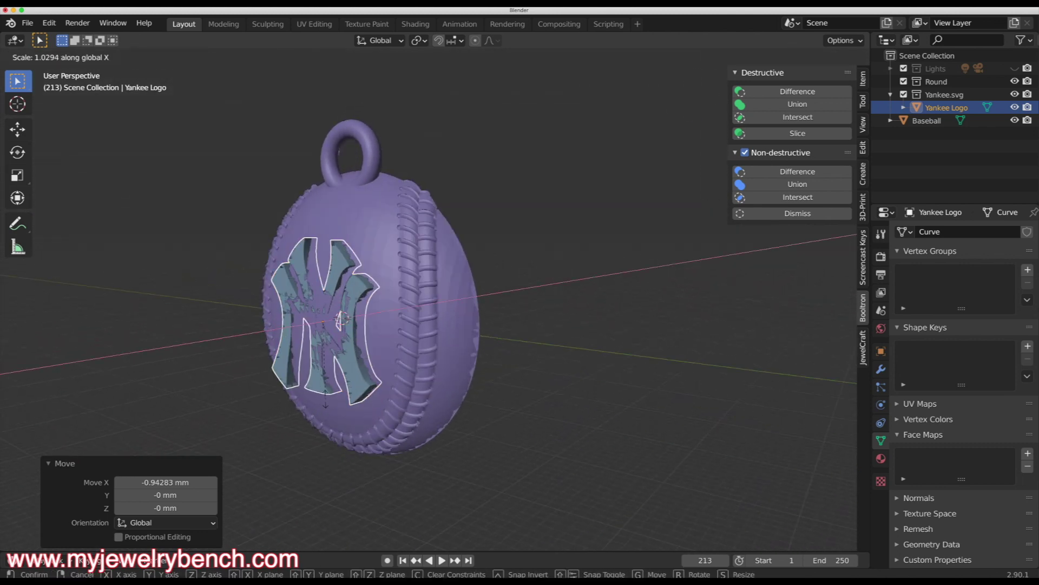
left_click(245, 434)
Step: Reduce the Yankee Logo's depth by scaling it about 0.796 along the global X axis
middle_click_drag(245, 434, 335, 391)
key("s")
key("x")
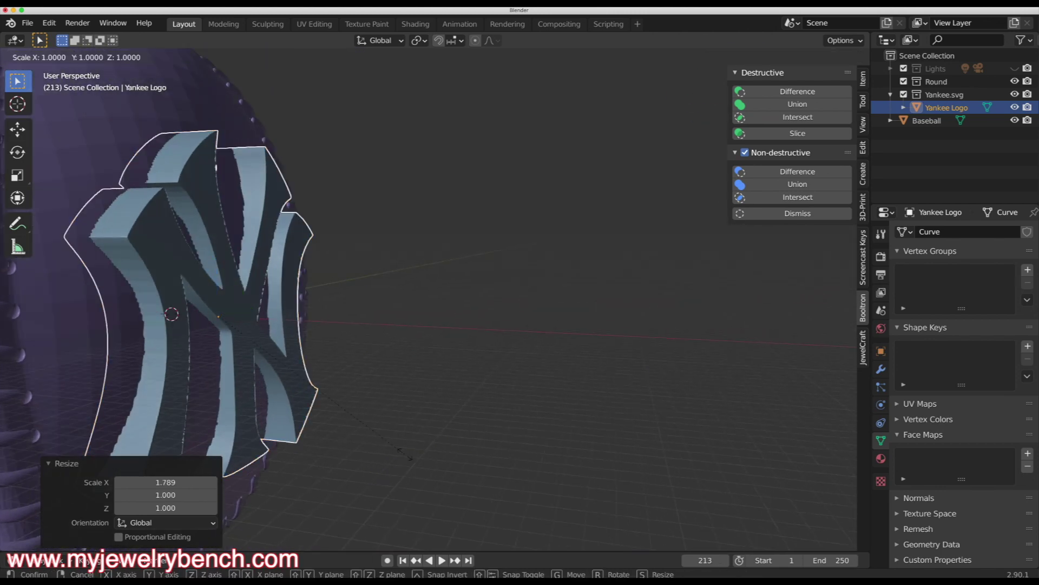
left_click(356, 444)
Step: Merge the Yankee Logo into the baseball pendant with a destructive Booltron Union, and inspect the front
middle_click_drag(349, 388, 377, 412)
middle_click_drag(247, 279, 437, 359)
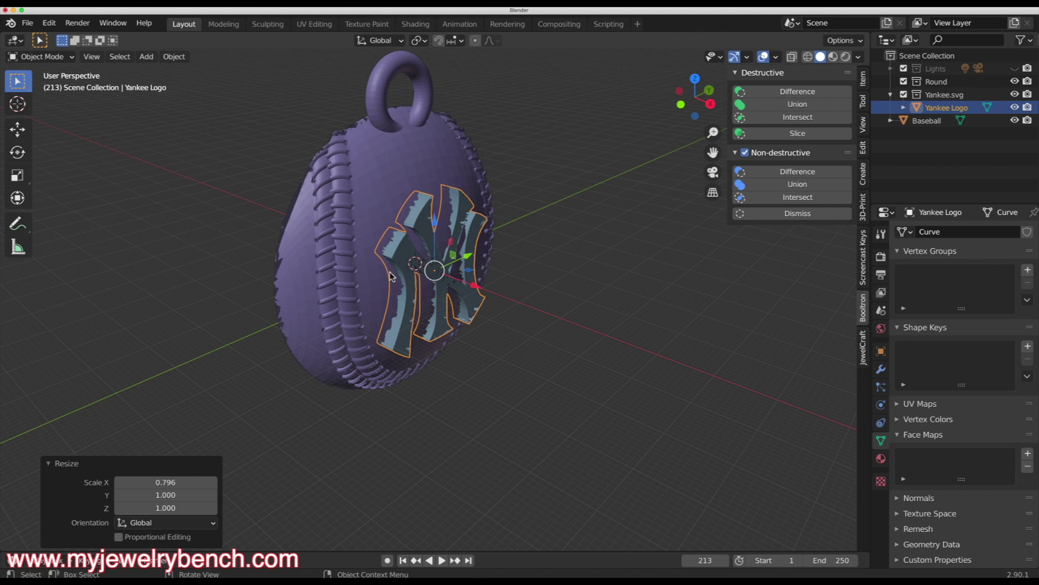
left_click(405, 175, "shift")
left_click(806, 105)
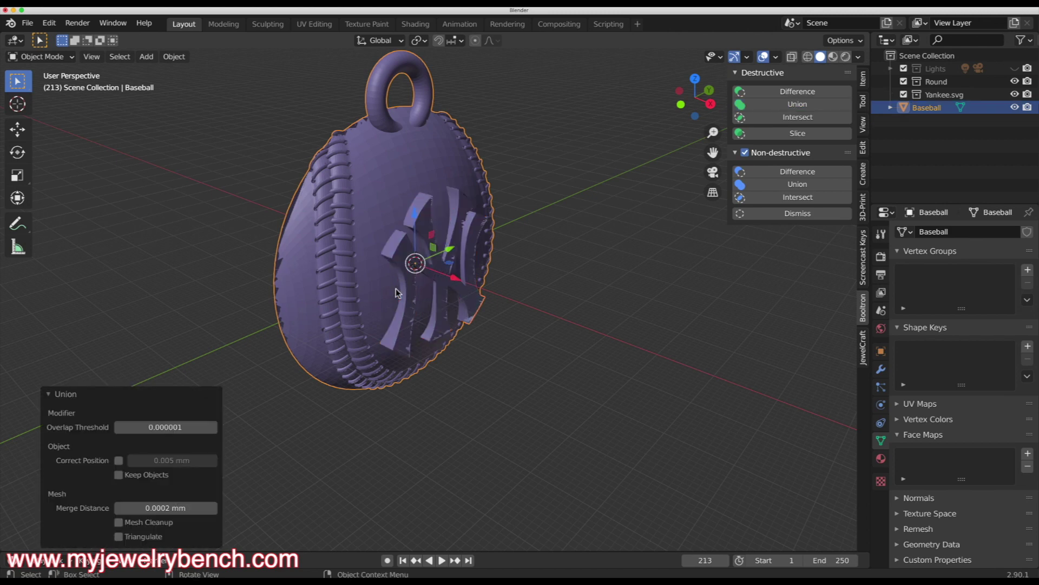
middle_click_drag(395, 289, 313, 281)
middle_click_drag(457, 247, 456, 216)
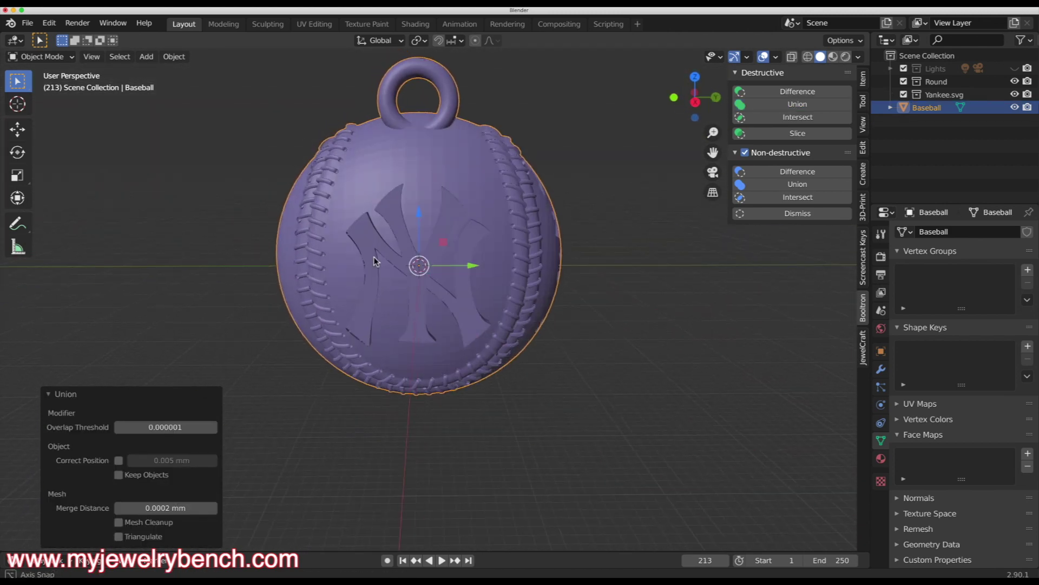
scroll(456, 208, "down", 4)
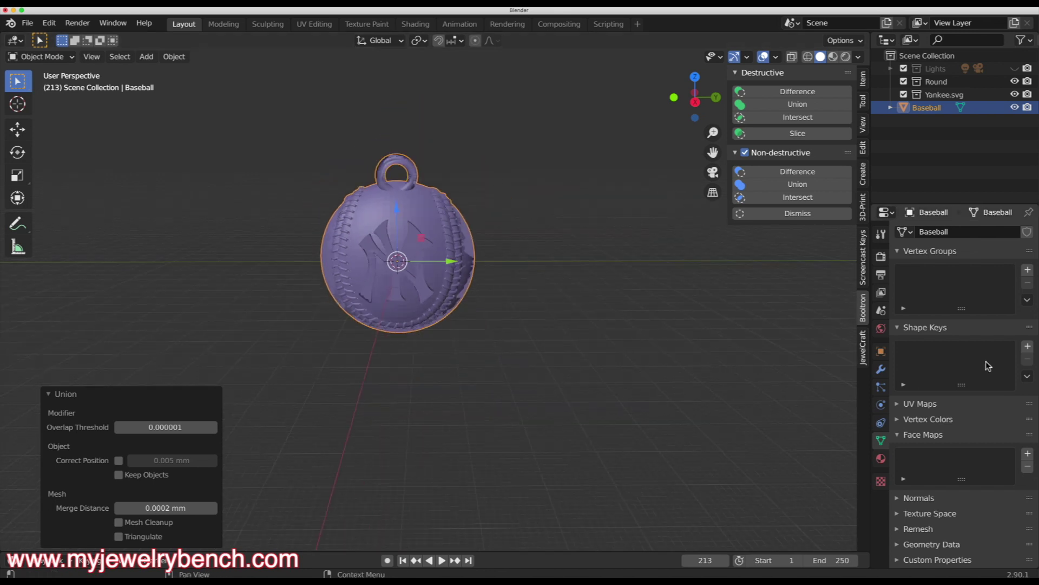
Step: Give the Baseball a new material using the PBR Gold metal preset, and show it in rendered viewport shading
left_click(880, 460)
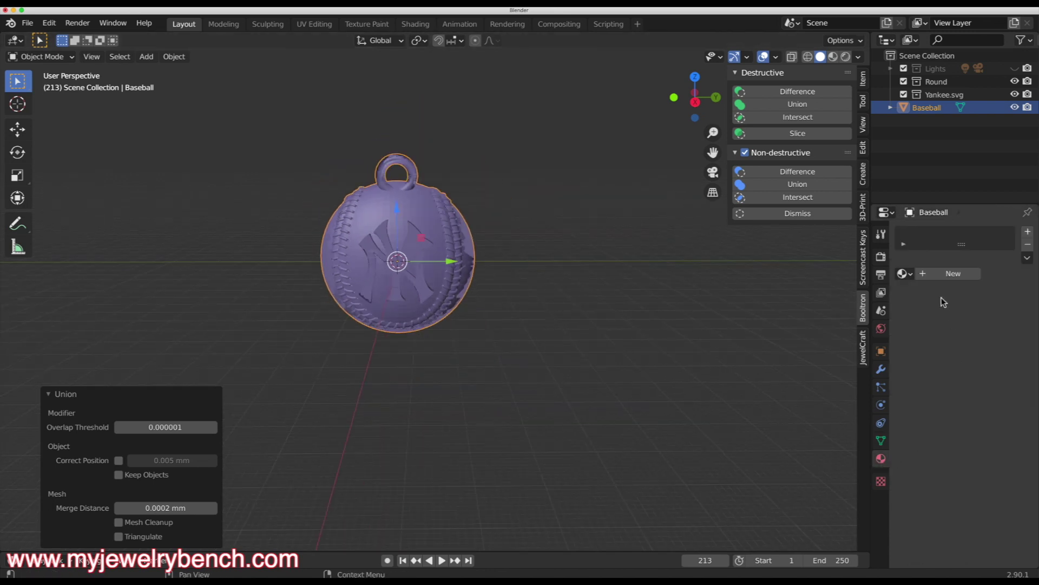
left_click(931, 274)
scroll(930, 410, "down", 15)
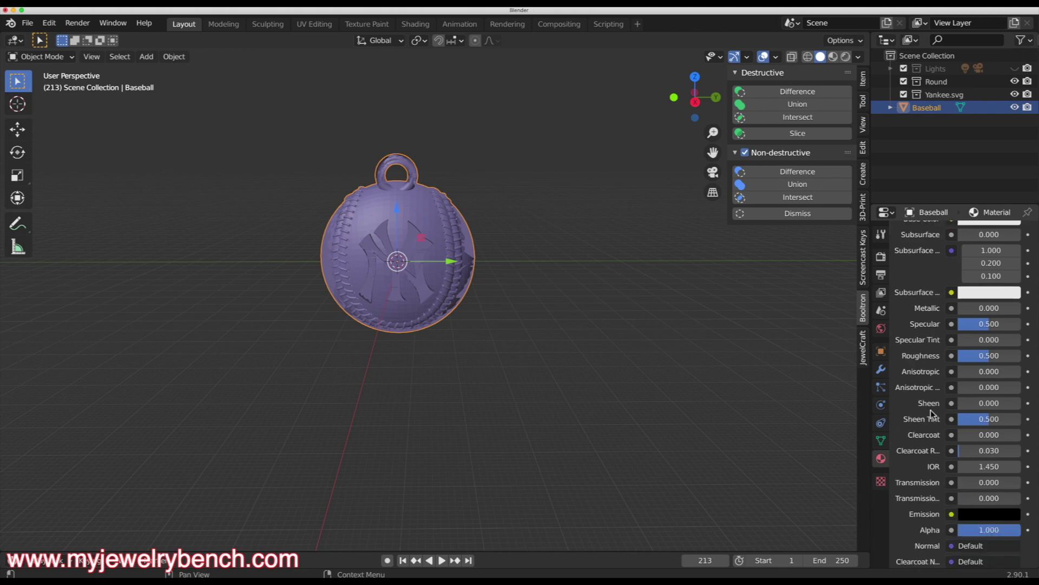
left_click(847, 58)
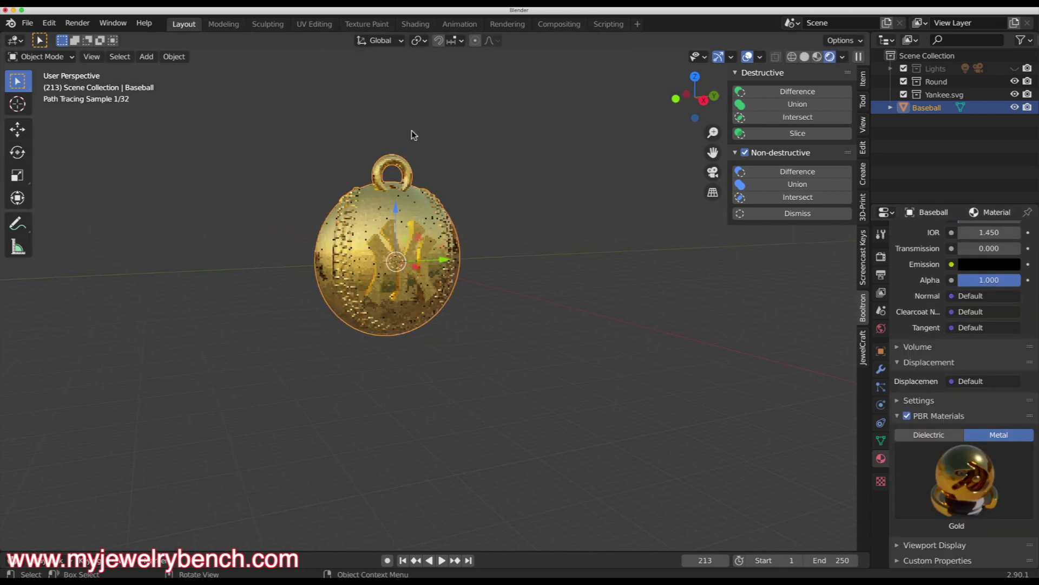
scroll(412, 130, "up", 4)
mouse_move(411, 130)
middle_mouse_down()
mouse_move(347, 238)
mouse_move(353, 248)
mouse_move(349, 218)
mouse_move(346, 234)
mouse_move(375, 456)
mouse_move(430, 460)
middle_mouse_up()
Step: Apply Shade Smooth to the gold Baseball pendant
right_click(312, 313)
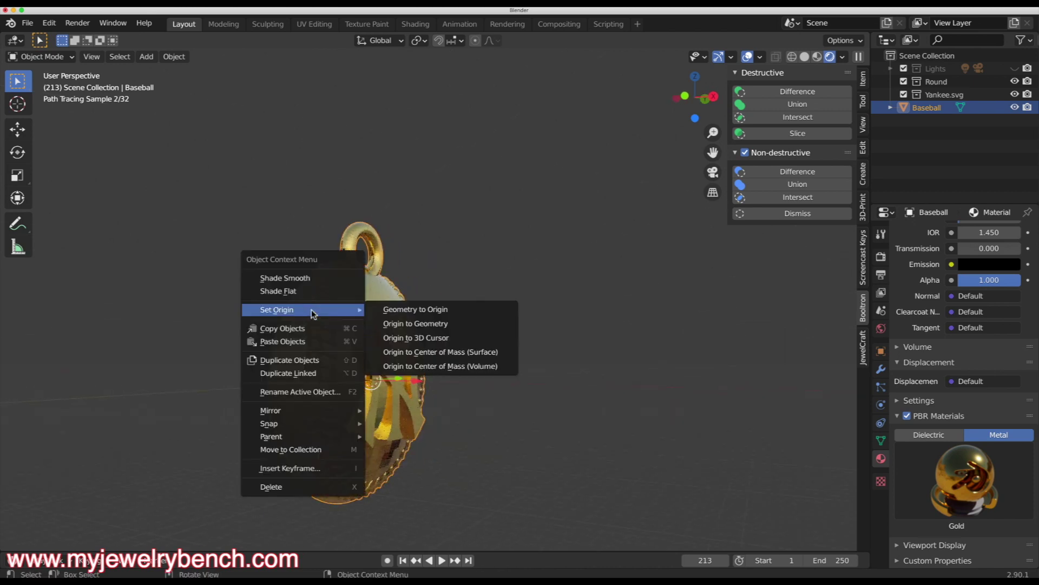
left_click(301, 275)
mouse_move(498, 371)
middle_mouse_down()
mouse_move(466, 378)
mouse_move(515, 399)
mouse_move(381, 362)
middle_mouse_up()
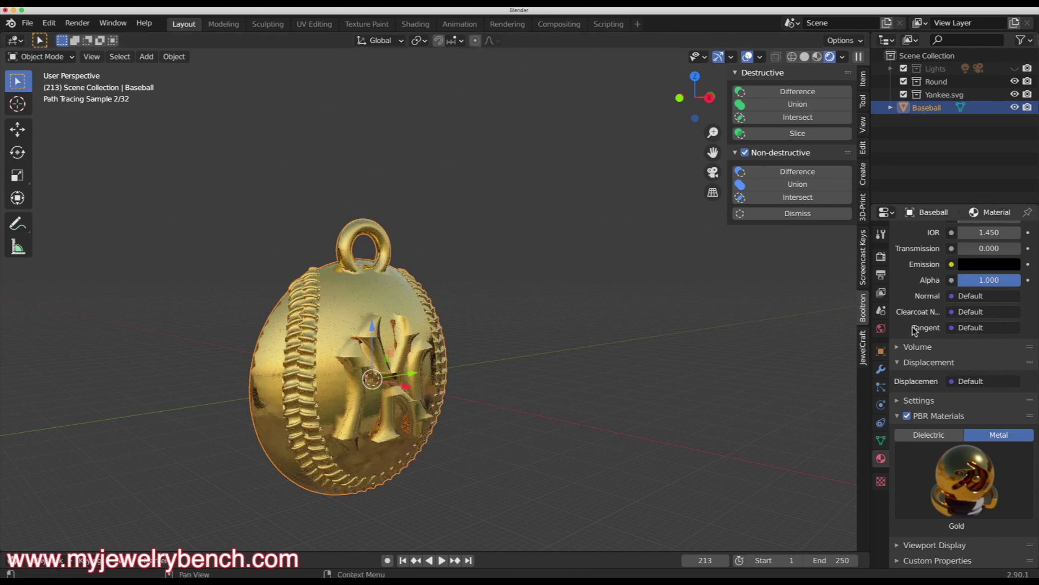
Step: Add an Edge Split modifier with a 30° edge angle to the Baseball, apply it, and inspect the logo's edges
left_click(881, 370)
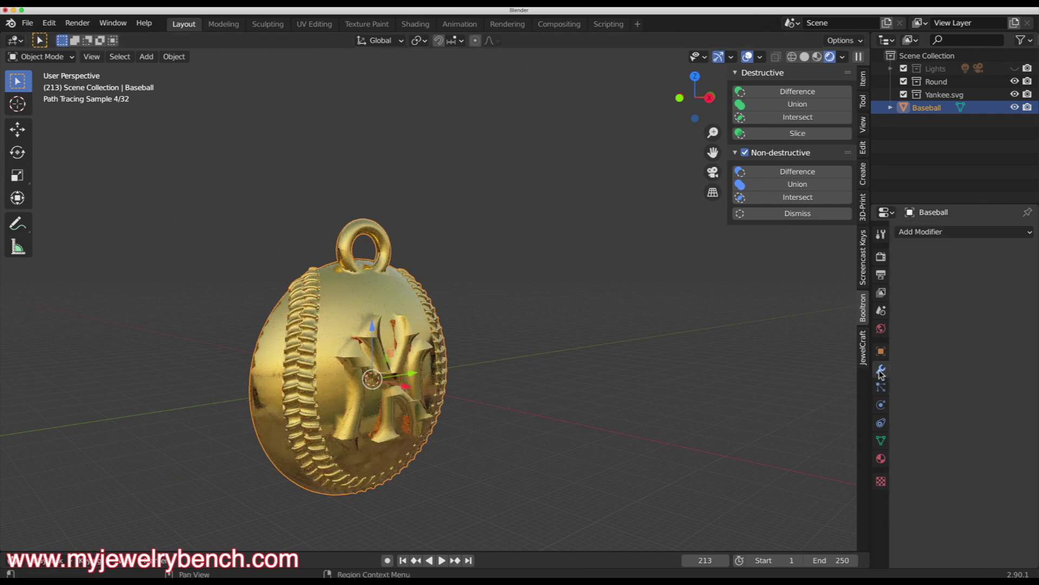
left_click(930, 233)
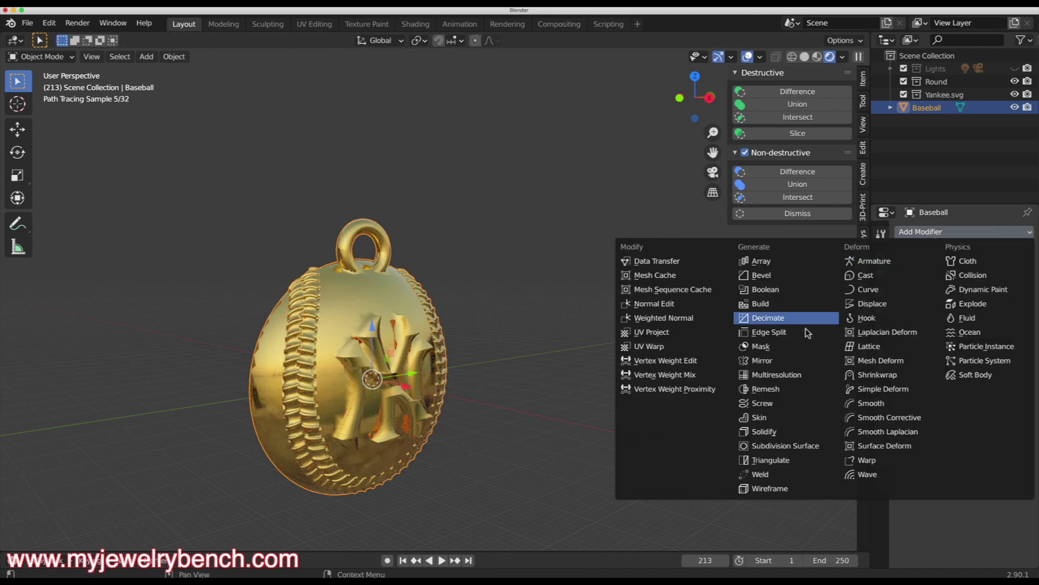
left_click(760, 331)
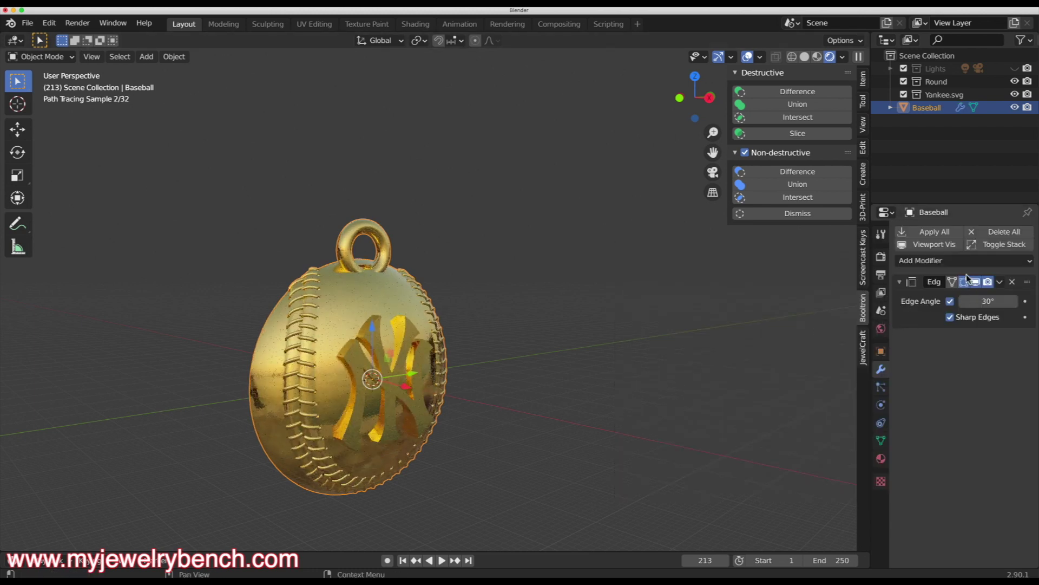
left_click(1000, 282)
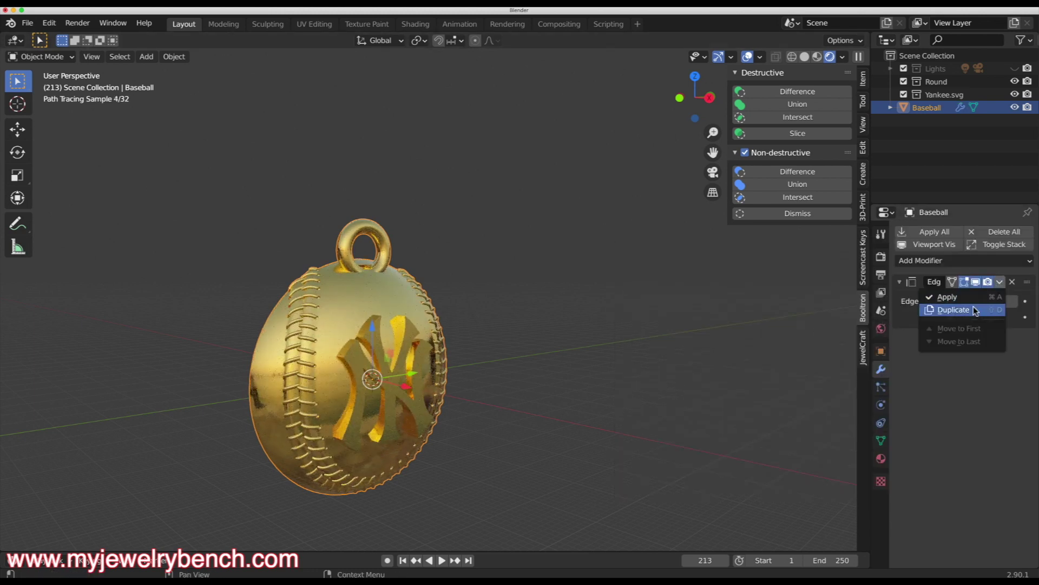
key("super+a")
middle_click_drag(464, 383, 365, 538)
middle_click_drag(402, 472, 418, 276)
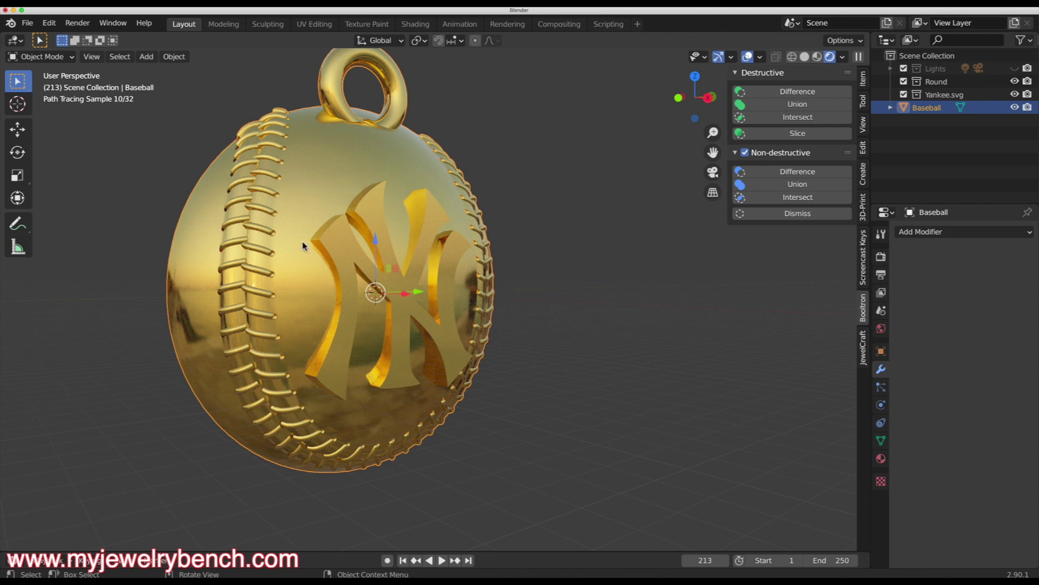
middle_click_drag(384, 321, 393, 322)
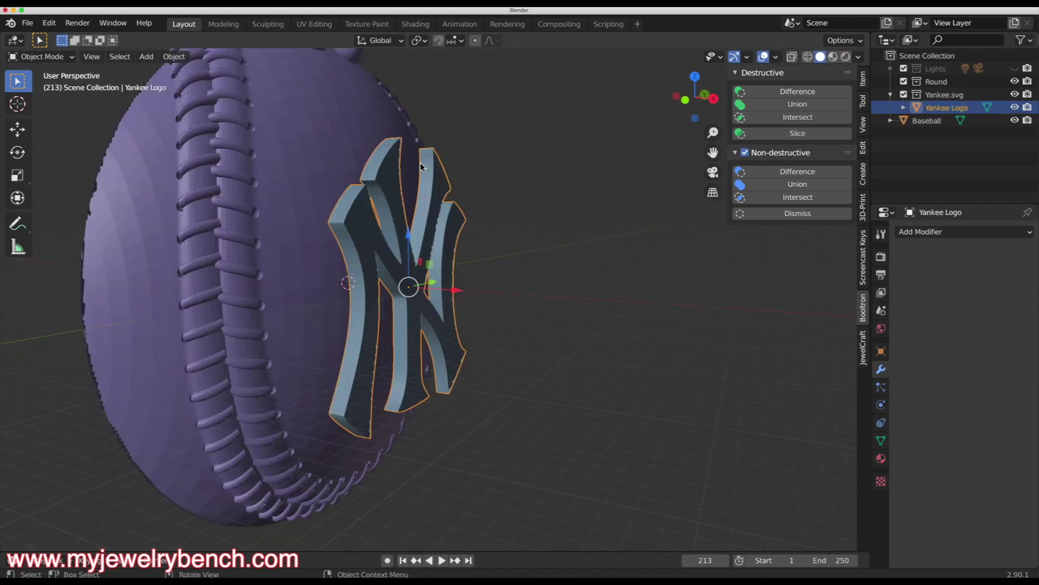
Step: Bulge the Yankee Logo outward by moving its central front face about 1.18 mm and 1.13 mm along X with Smooth proportional editing, size about 21.1
key("Tab")
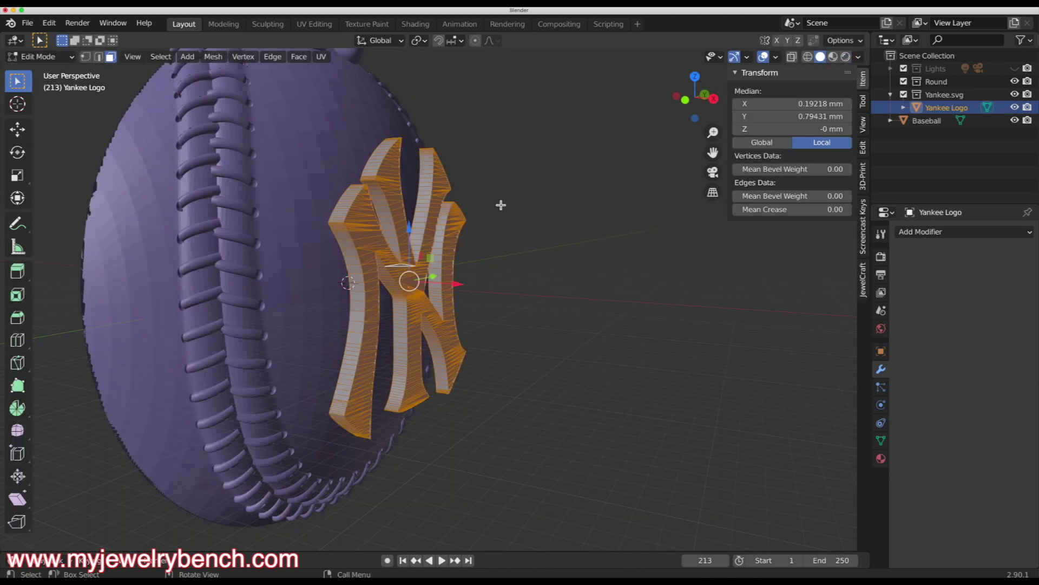
scroll(425, 295, "up", 3)
left_click(411, 278)
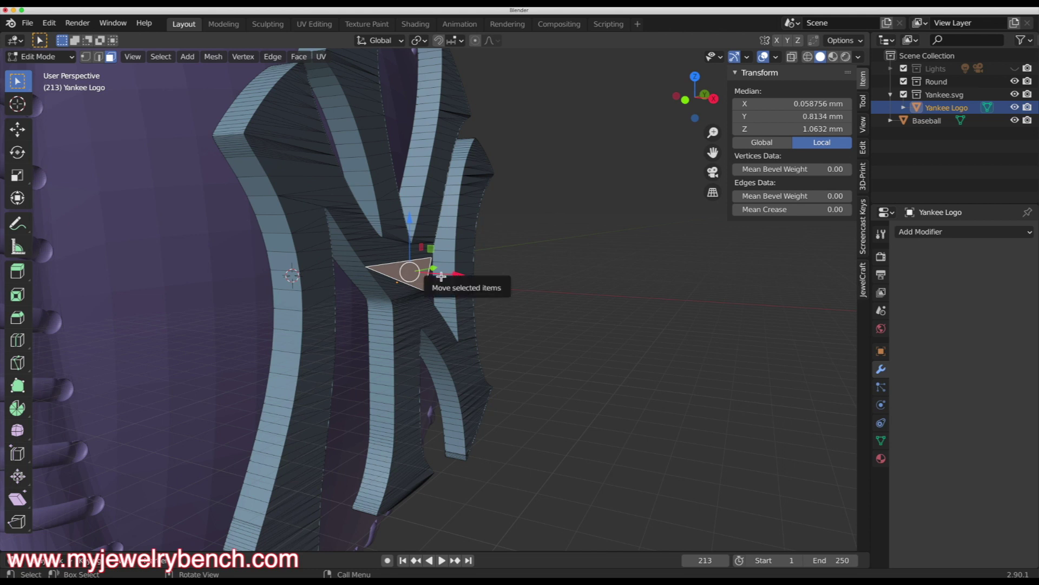
left_click(479, 42)
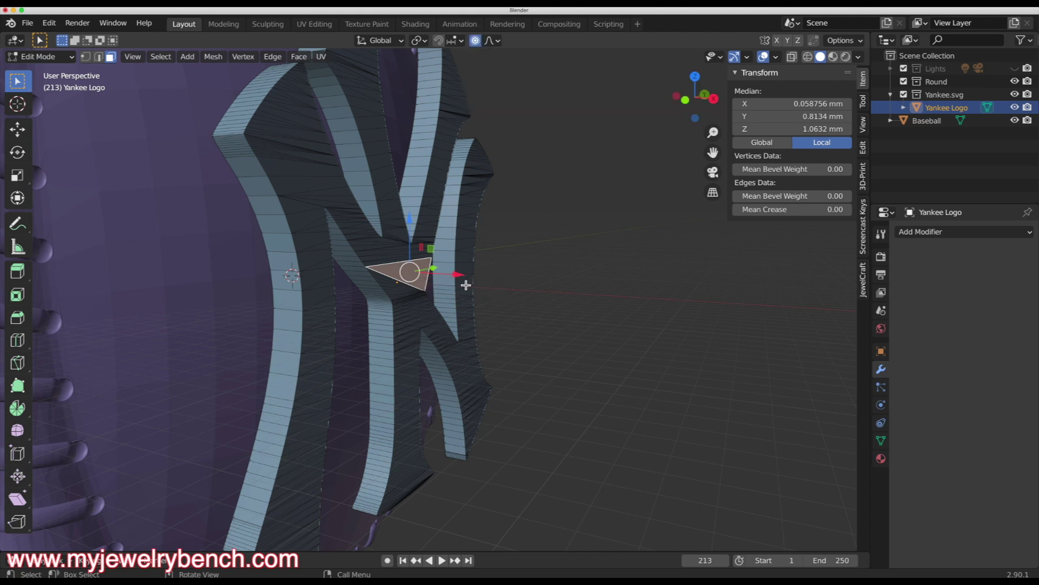
mouse_move(459, 274)
left_mouse_down()
mouse_move(501, 283)
mouse_move(457, 285)
mouse_move(471, 290)
left_mouse_up()
scroll(500, 284, "down", 20)
middle_click_drag(460, 392, 493, 379)
scroll(519, 392, "down", 5)
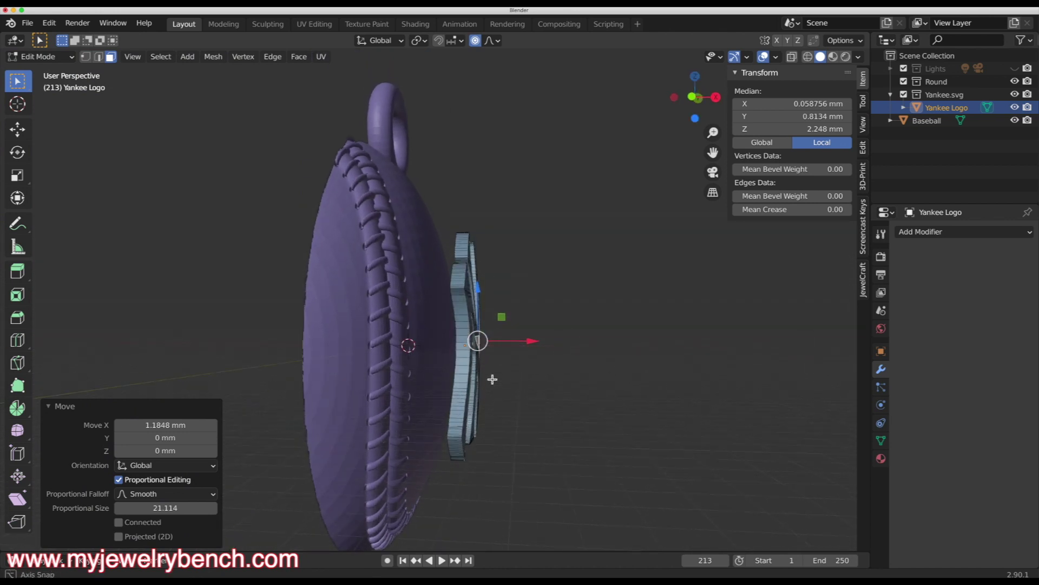
left_click_drag(531, 343, 541, 343)
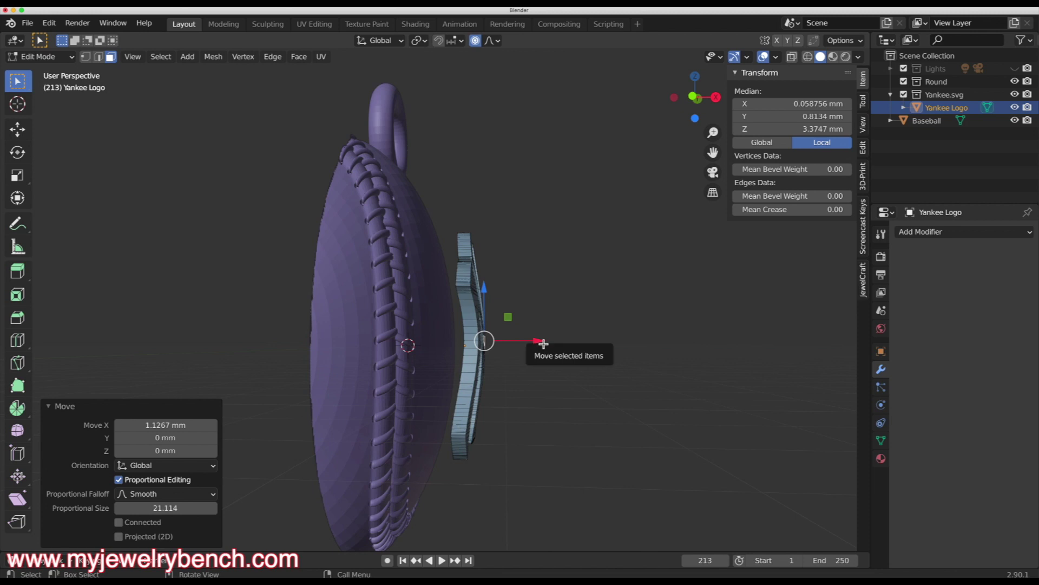
key("Tab")
Step: Move the curved Yankee Logo about -4.7 mm along X into the baseball, and merge the two with a destructive Booltron Union
left_click_drag(522, 352, 486, 344)
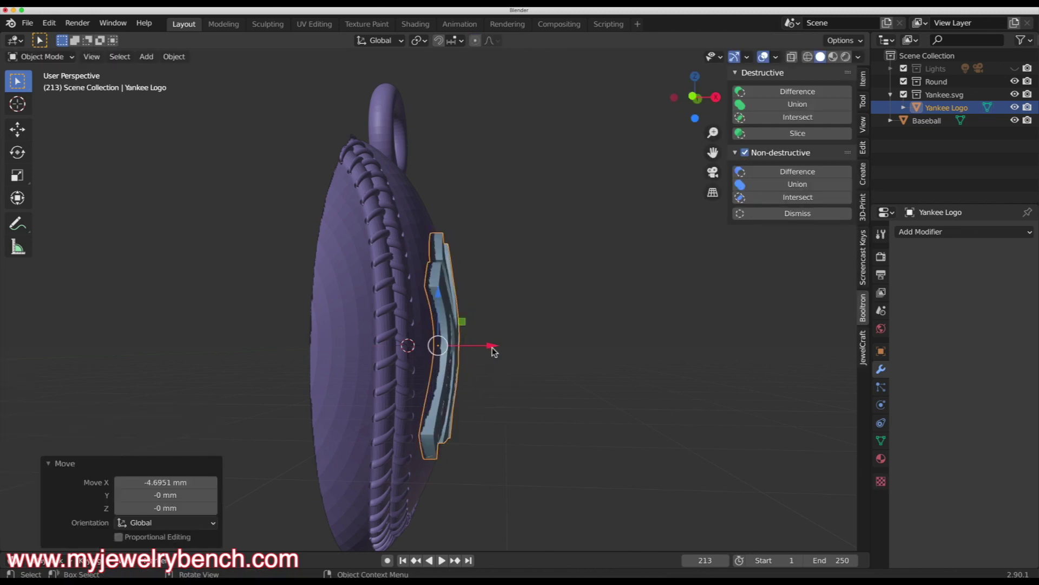
middle_click_drag(486, 344, 461, 240)
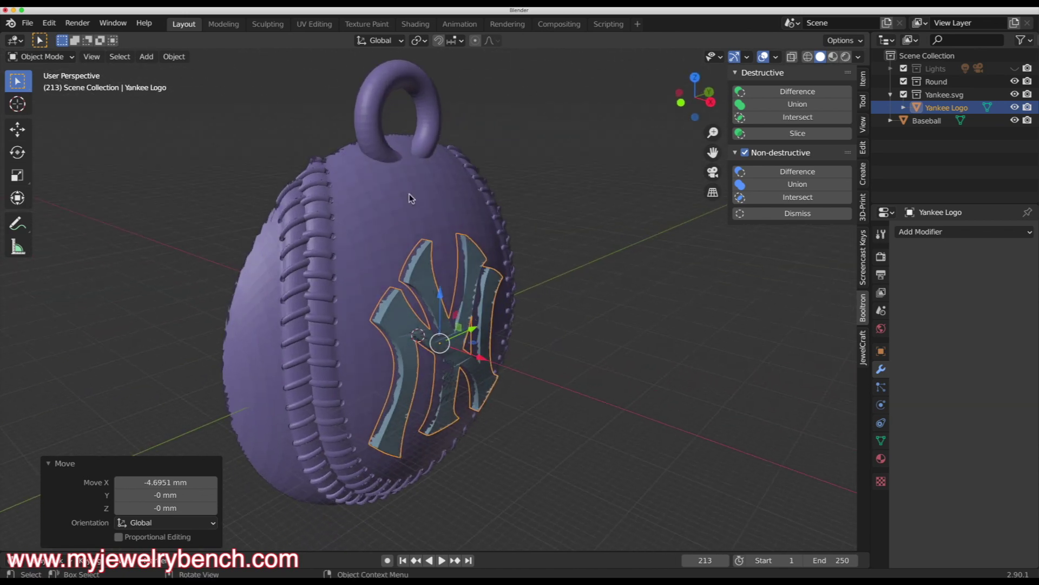
left_click(462, 202, "shift")
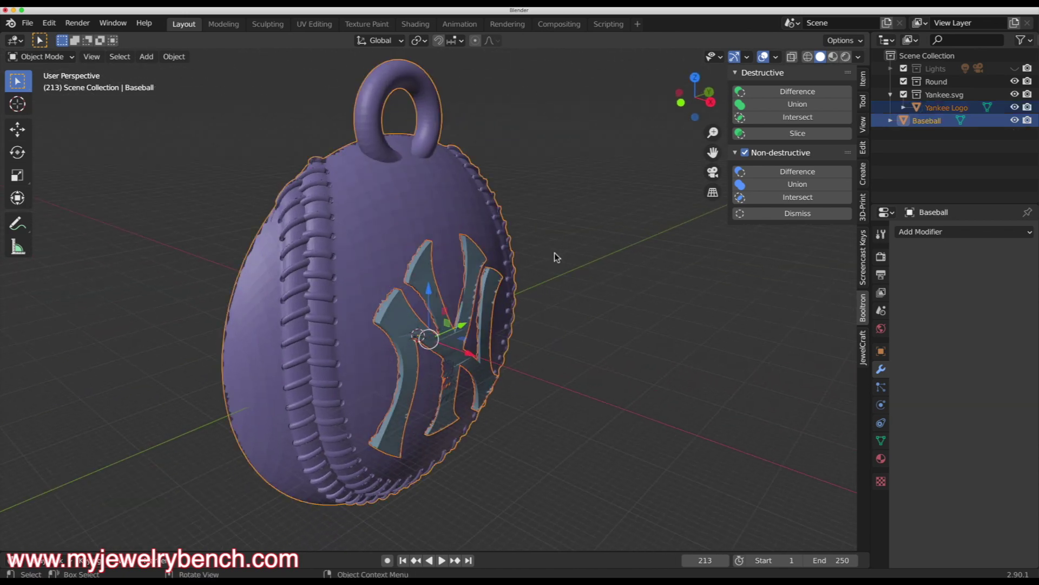
left_click(787, 105)
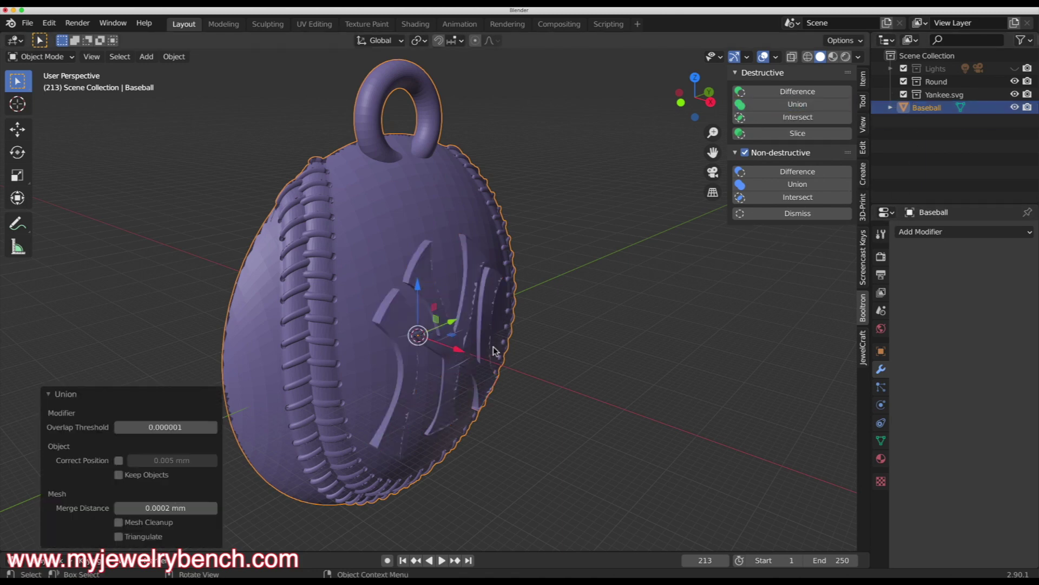
Step: Examine the merged logo on the baseball's curved front up close and from several angles
middle_click_drag(494, 351, 424, 339)
scroll(429, 355, "up", 8)
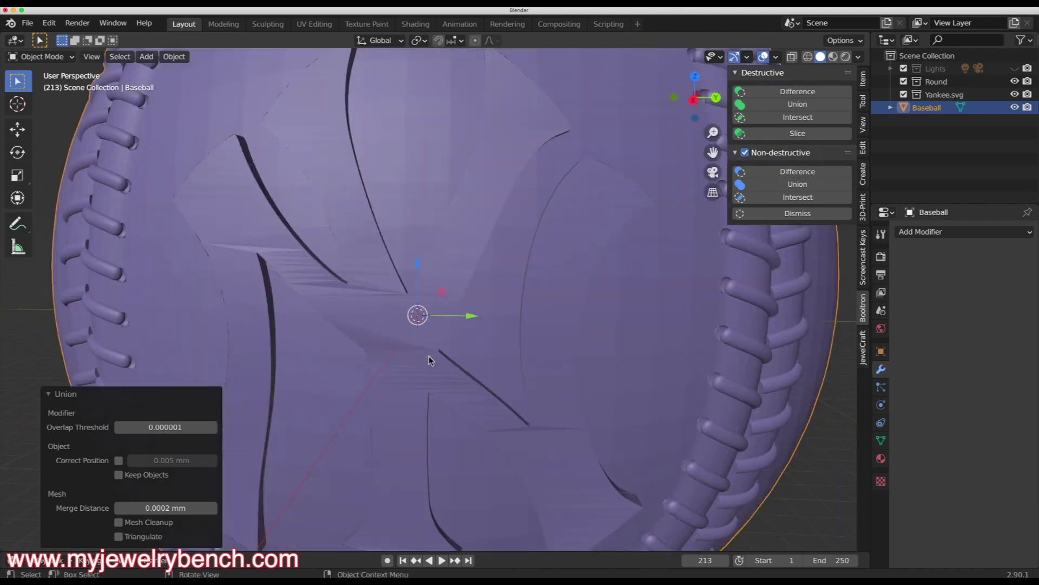
mouse_move(417, 403)
middle_mouse_down()
mouse_move(437, 389)
mouse_move(510, 377)
mouse_move(437, 405)
middle_mouse_up()
scroll(437, 388, "down", 8)
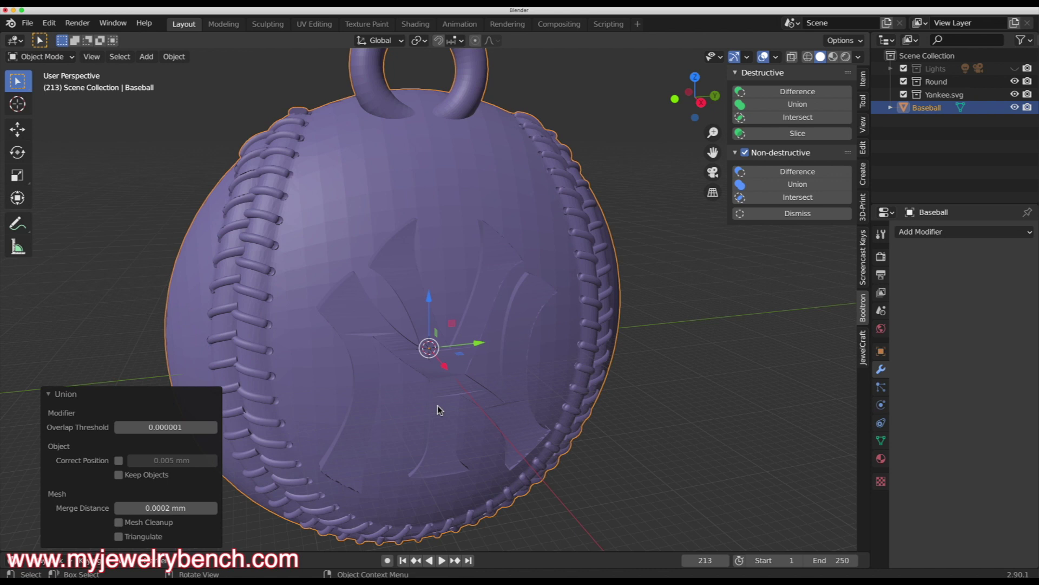
middle_click_drag(461, 416, 487, 358)
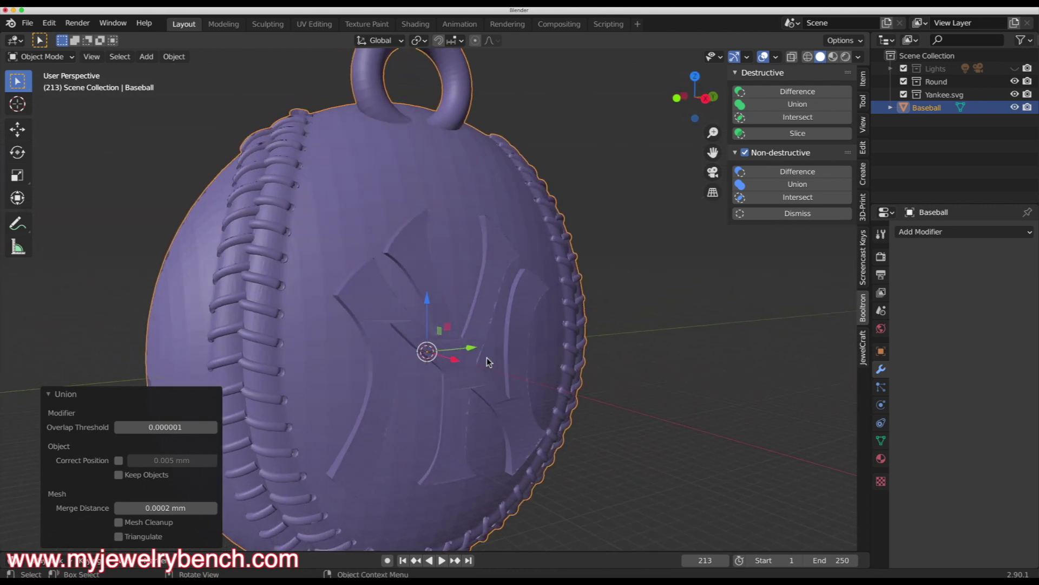
middle_click_drag(370, 239, 322, 300)
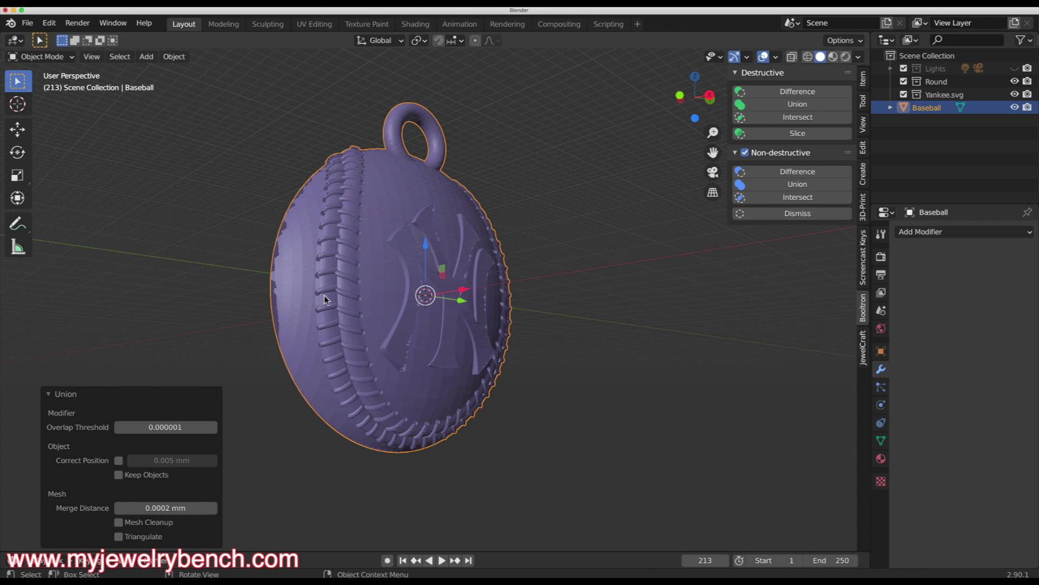
middle_click_drag(521, 251, 492, 315)
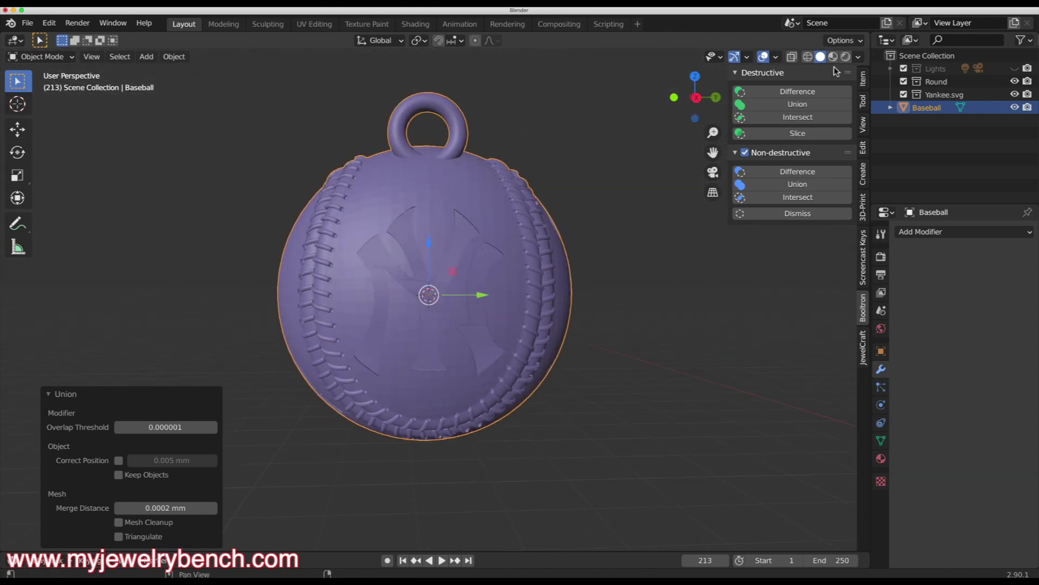
Step: Scale the whole pendant uniformly by 0.722, to dimensions of about 10.8 × 50.6 × 59 mm, and inspect its front
left_click(866, 82)
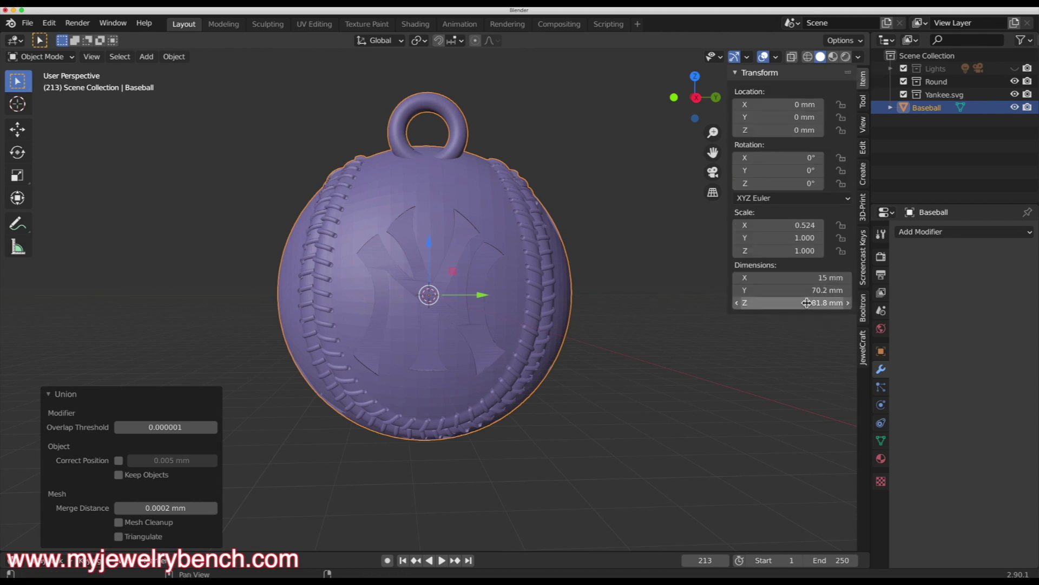
scroll(444, 314, "down", 3)
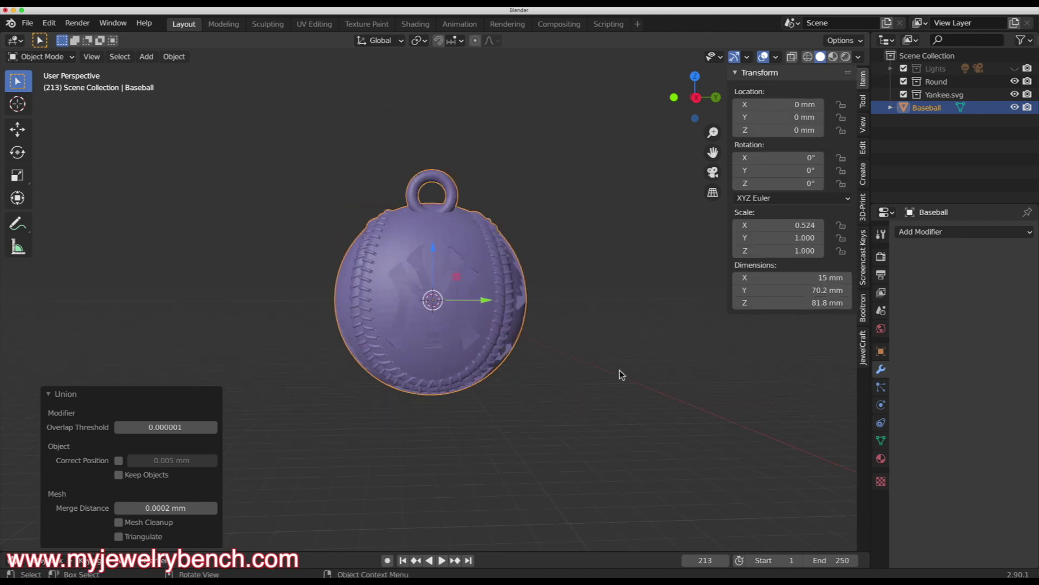
key("s")
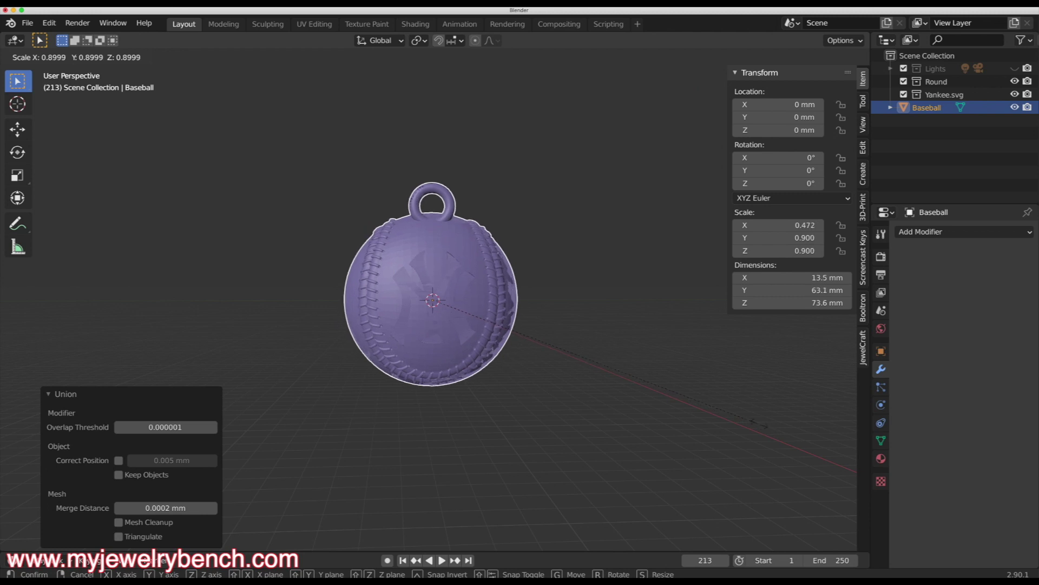
left_click(699, 396)
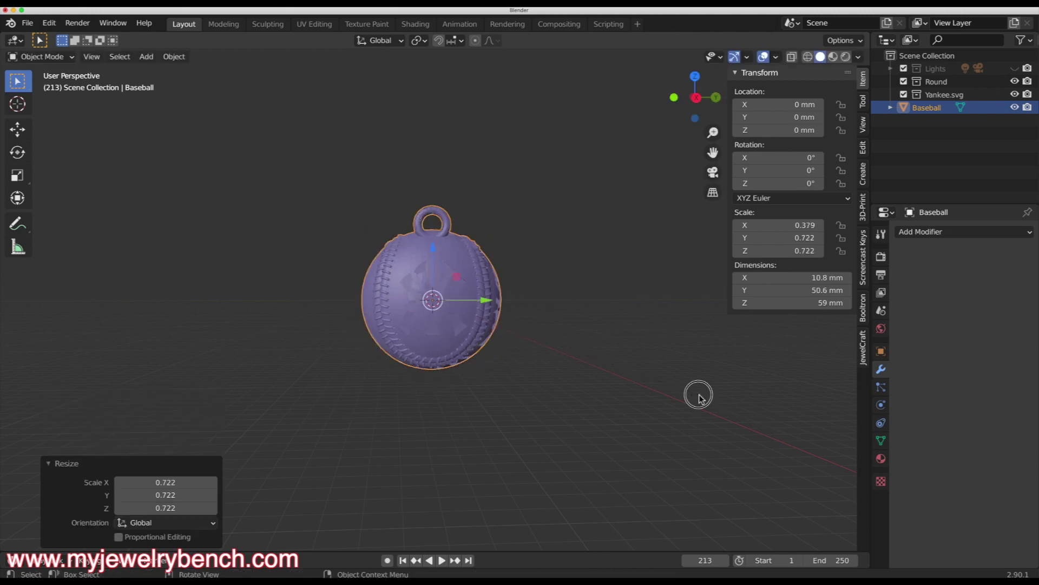
middle_click_drag(522, 352, 382, 321)
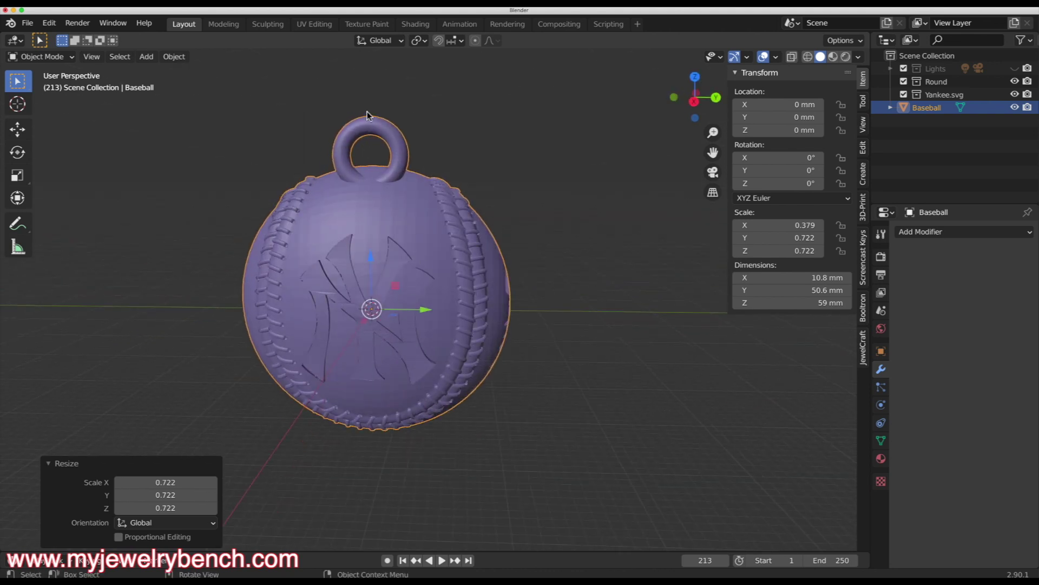
middle_click_drag(367, 215, 445, 325)
mouse_move(514, 307)
middle_mouse_down()
mouse_move(569, 271)
mouse_move(502, 307)
middle_mouse_up()
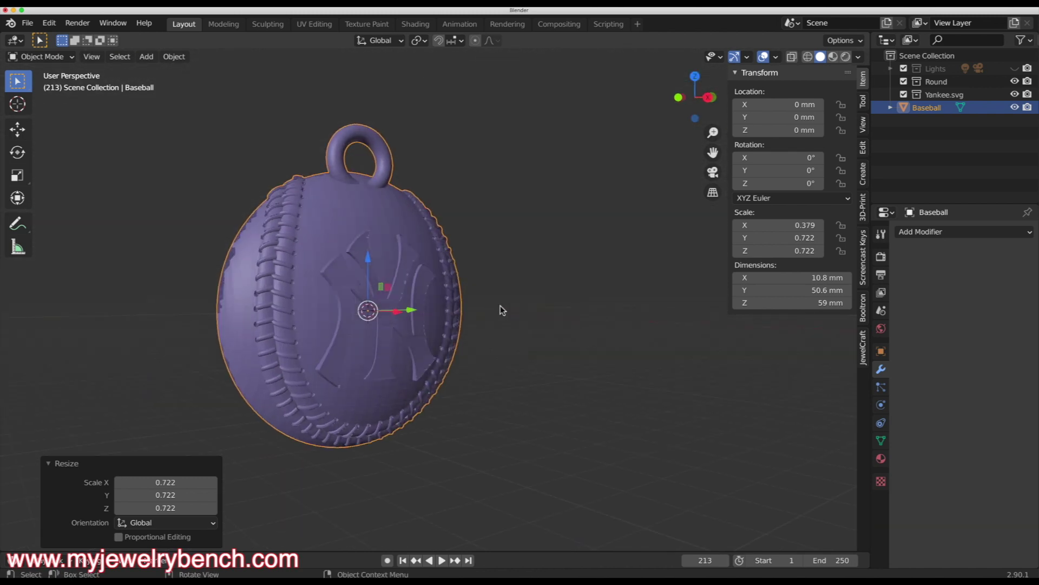